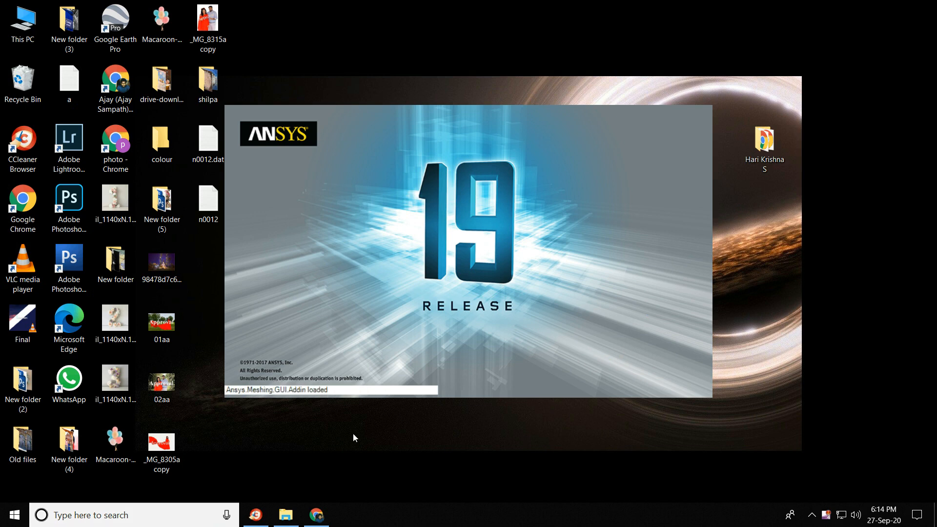
Switch to Chrome and search the web for "naca 0012 dat file" in a new tab.
click(317, 515)
click(165, 10)
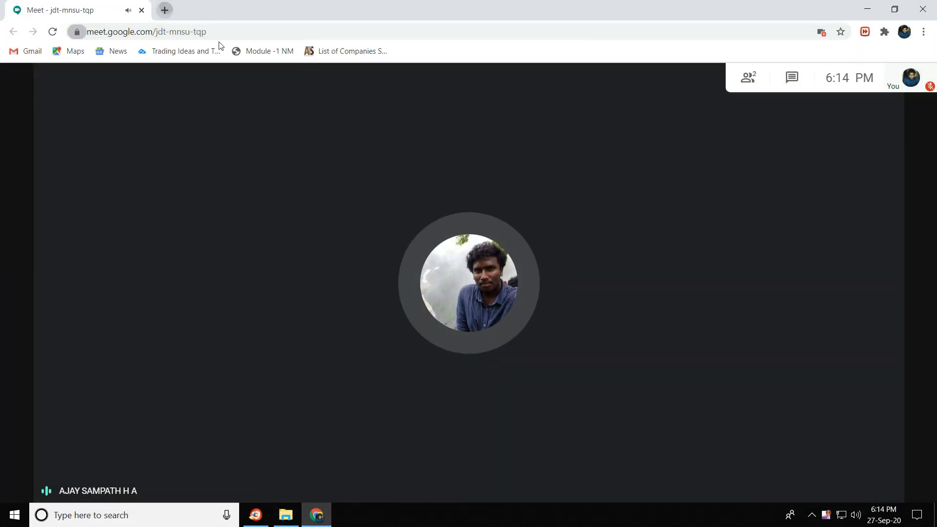
text(naca 0012 dat file)
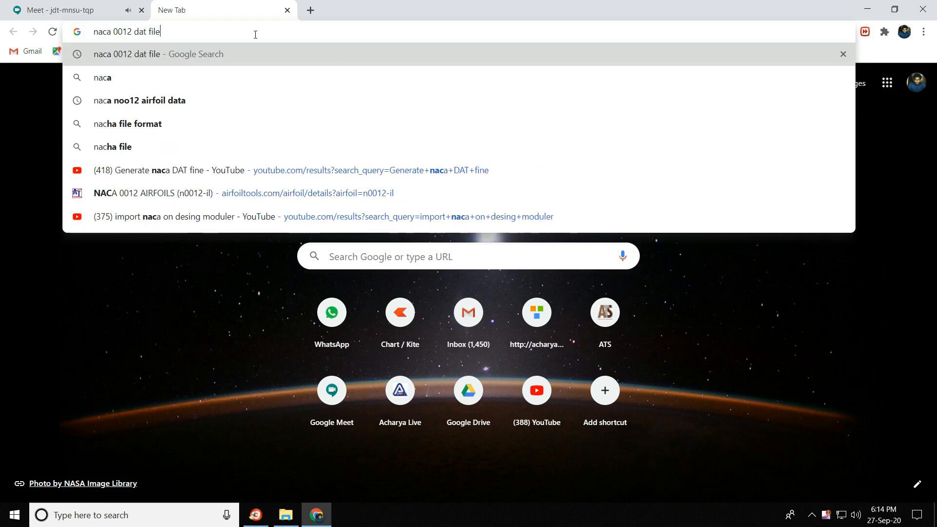
key(Right)
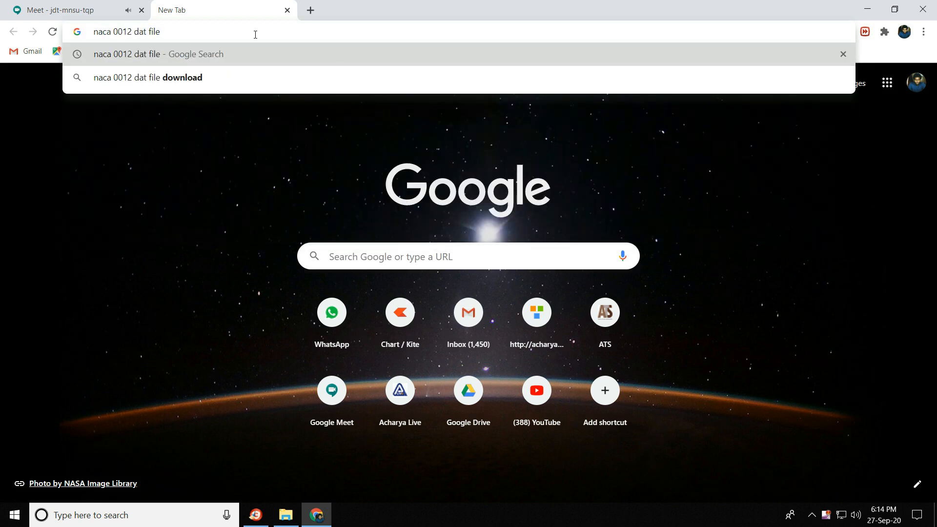
key(Return)
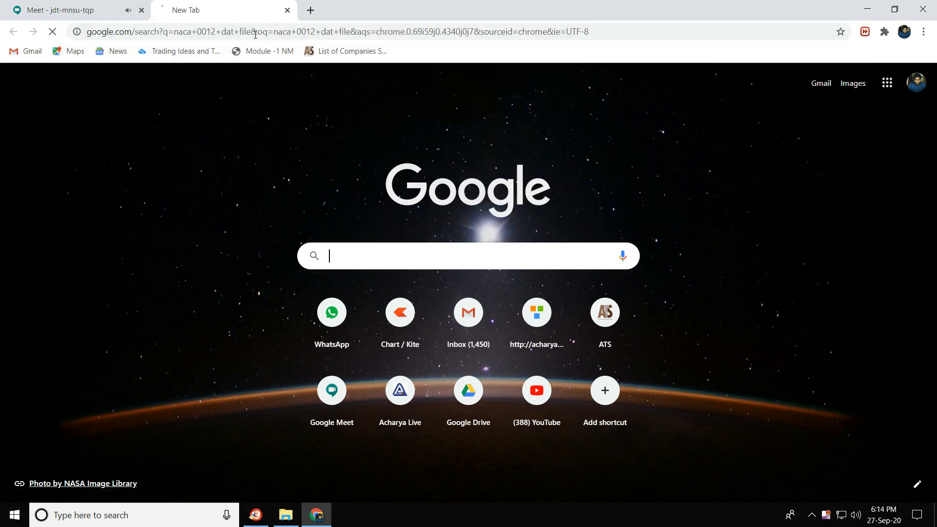
Open the Airfoil Tools page for NACA 0012 (n0012-il) and its source dat file.
click(240, 193)
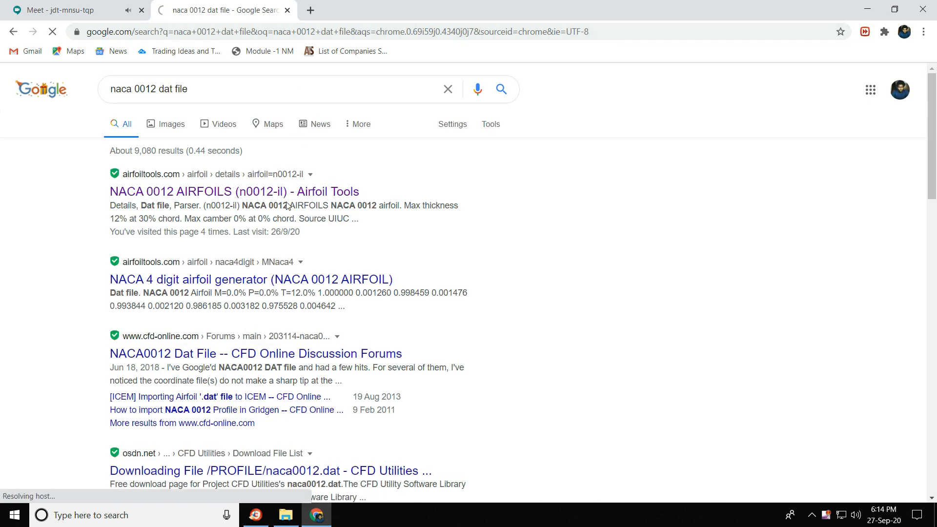
scroll(354, 217, down, 6)
scroll(353, 217, up, 3)
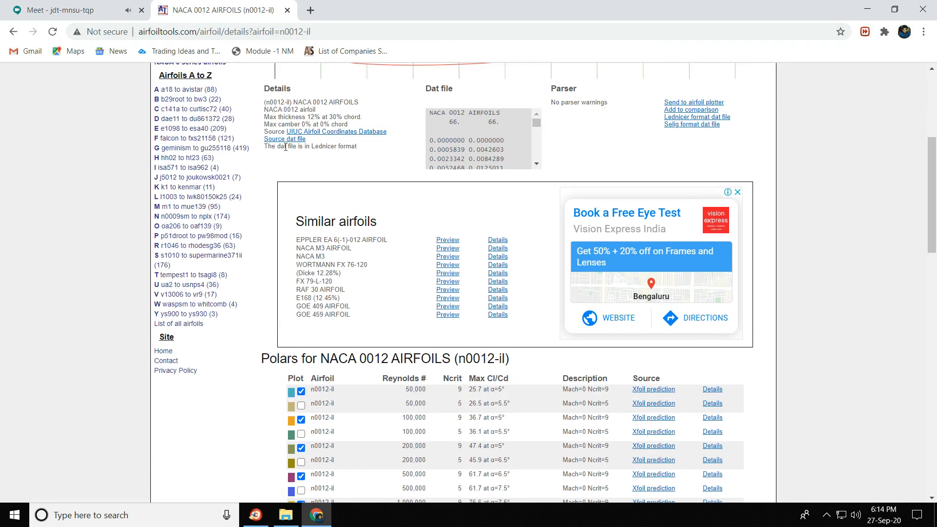
click(285, 142)
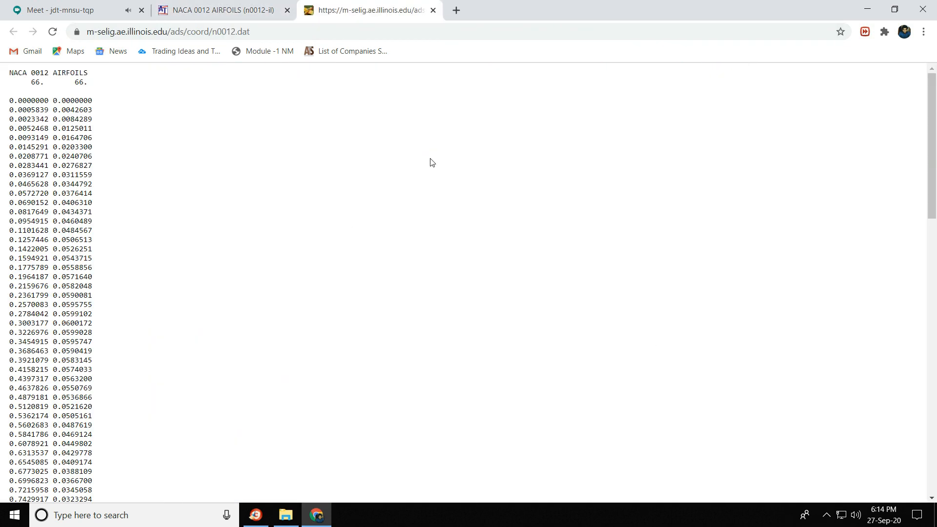
Save the airfoil coordinate page as a text document named naca 0012 in the Downloads folder.
right_click(38, 109)
click(98, 146)
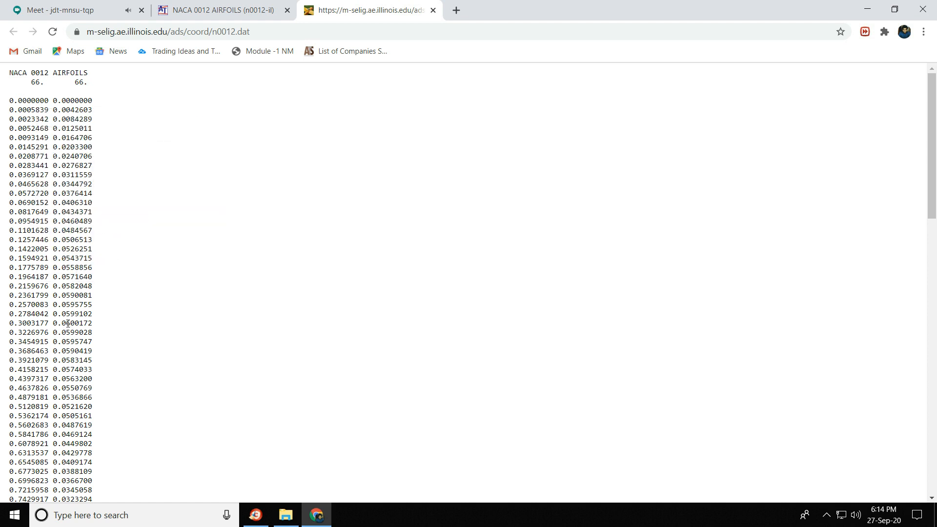
right_click(126, 162)
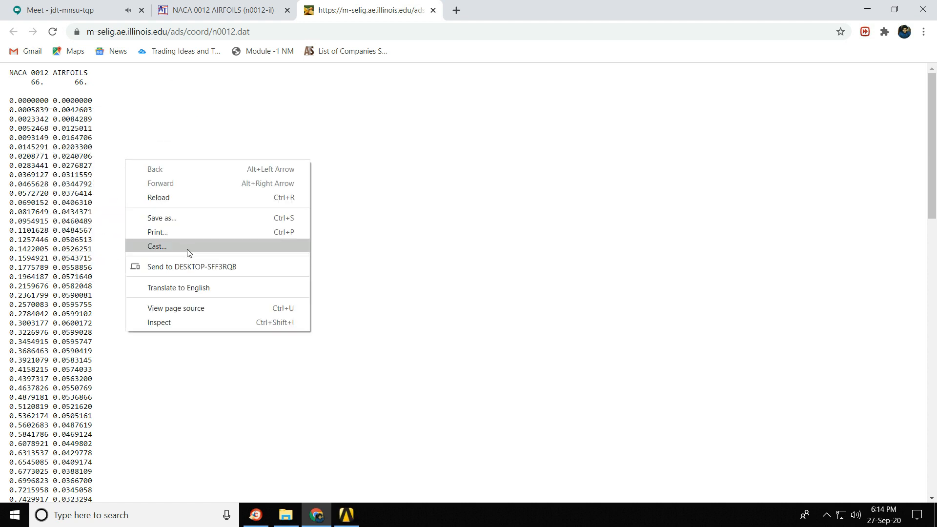
click(172, 218)
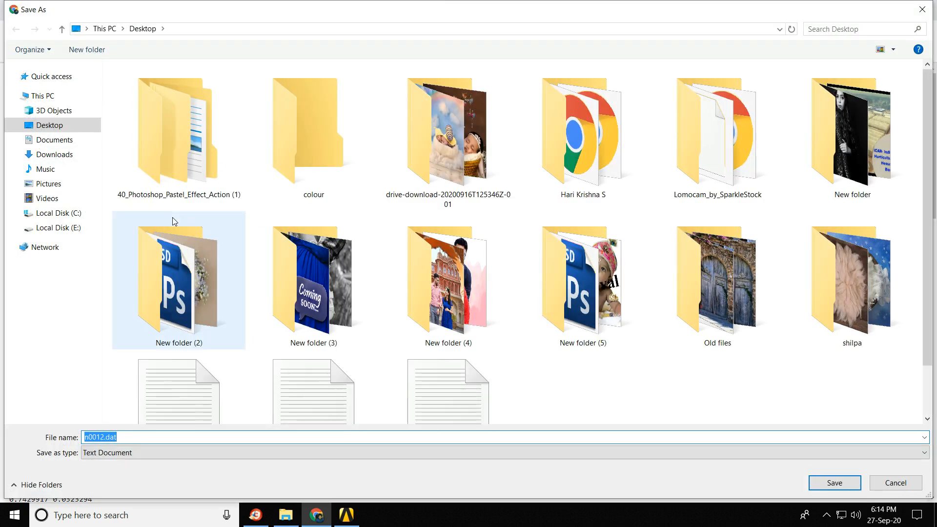
scroll(430, 390, down, 1)
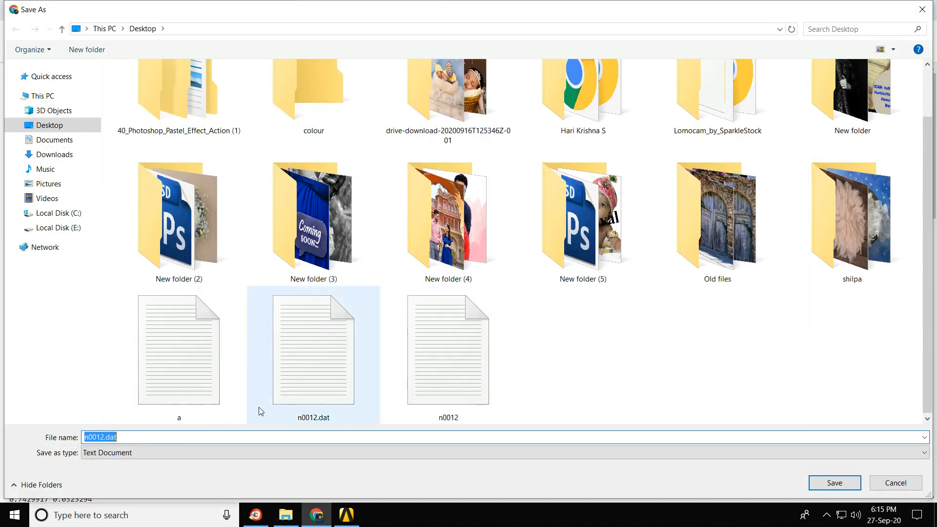
click(446, 394)
click(371, 383)
click(516, 438)
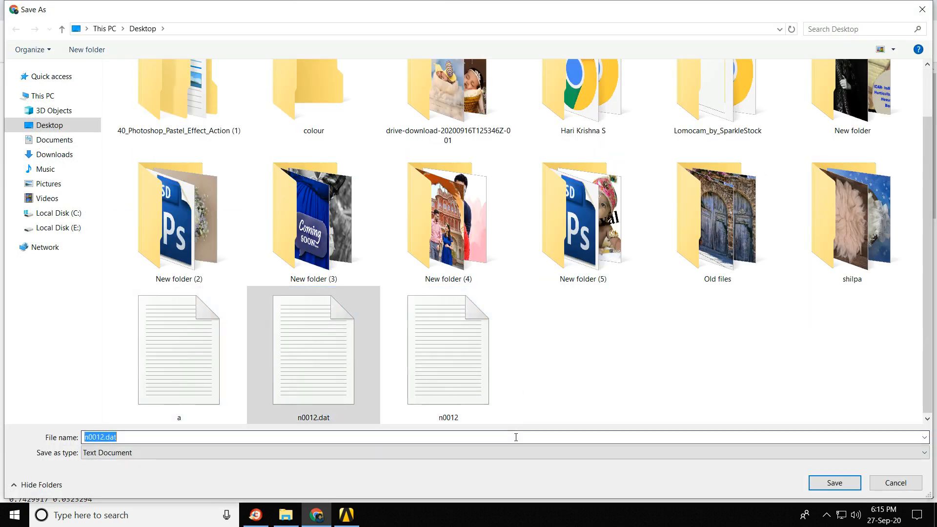
click(53, 155)
click(184, 151)
click(182, 436)
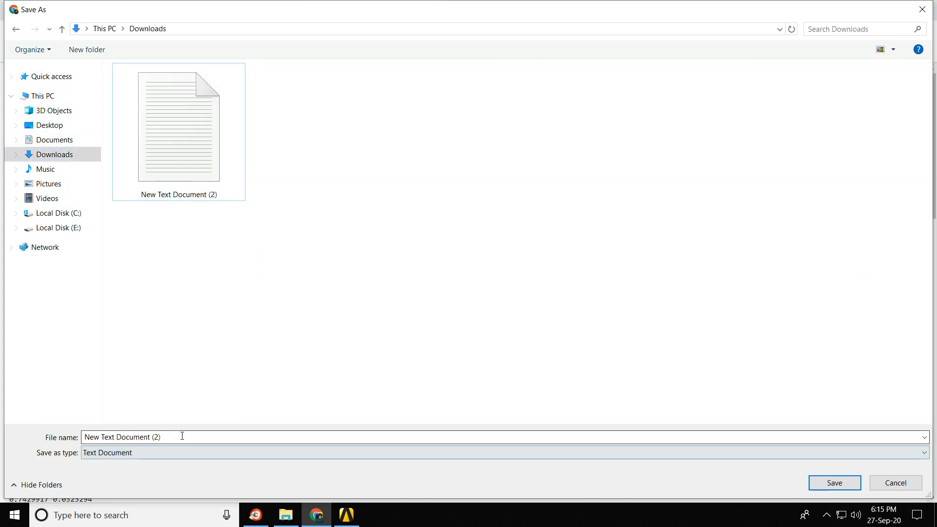
click(182, 436)
text(naca 0012)
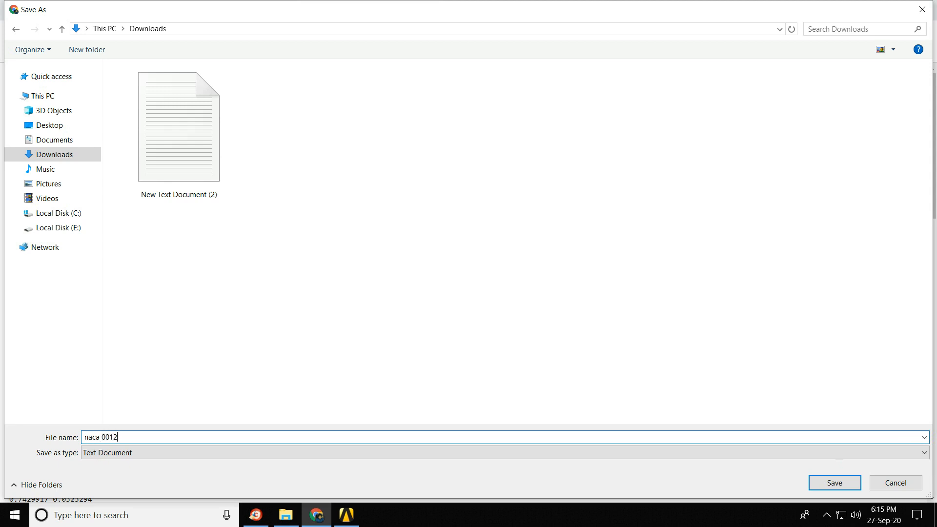
key(Return)
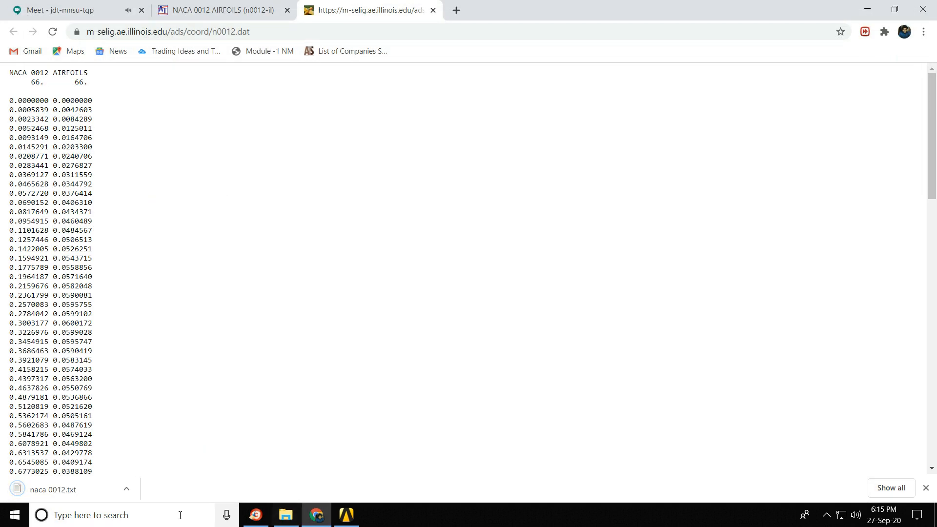
Open the downloaded naca 0012 text file, remove the header lines above the coordinates and save it.
click(65, 490)
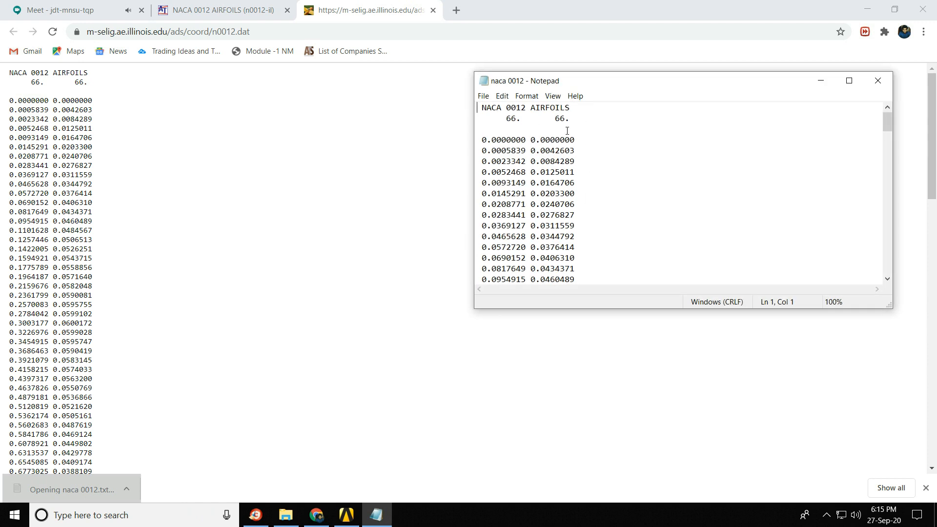
drag(479, 139, 787, 352)
key(Delete)
Launch Excel and create a blank workbook.
click(185, 511)
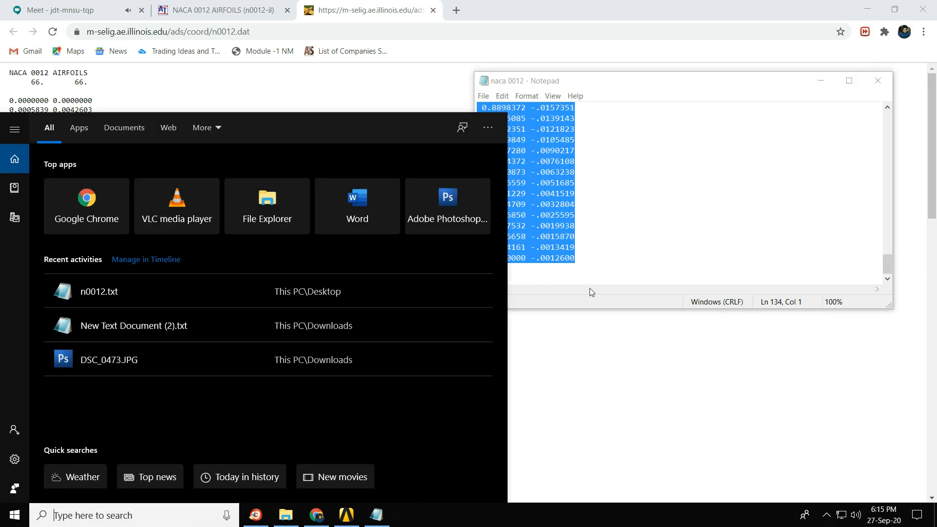
click(590, 236)
click(160, 522)
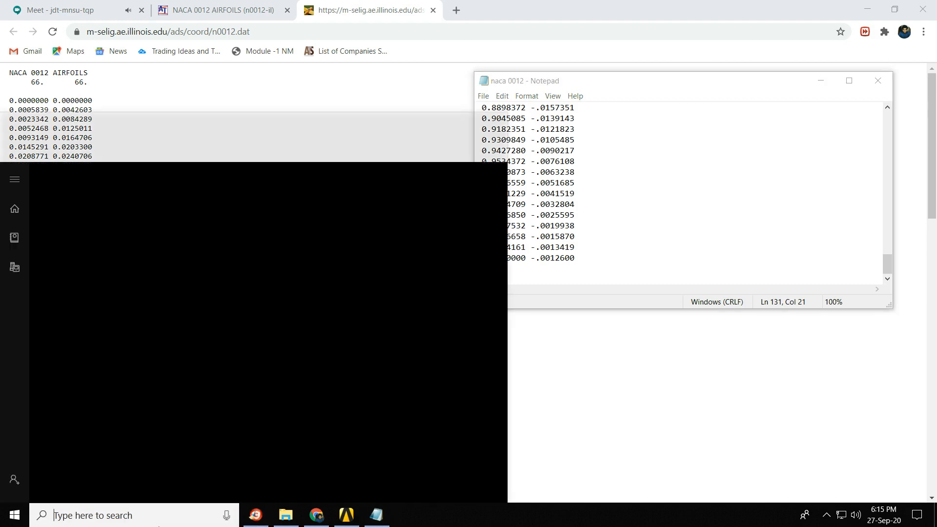
text(exc)
key(Return)
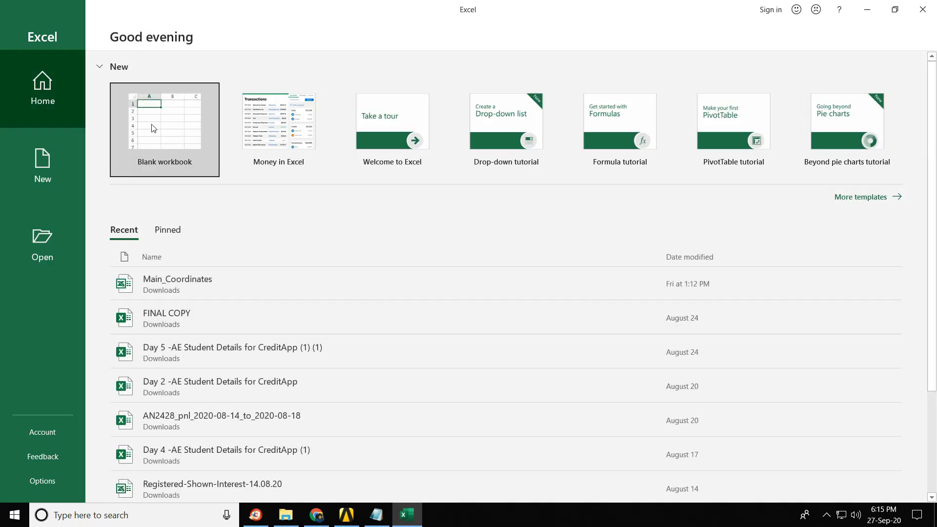
click(154, 128)
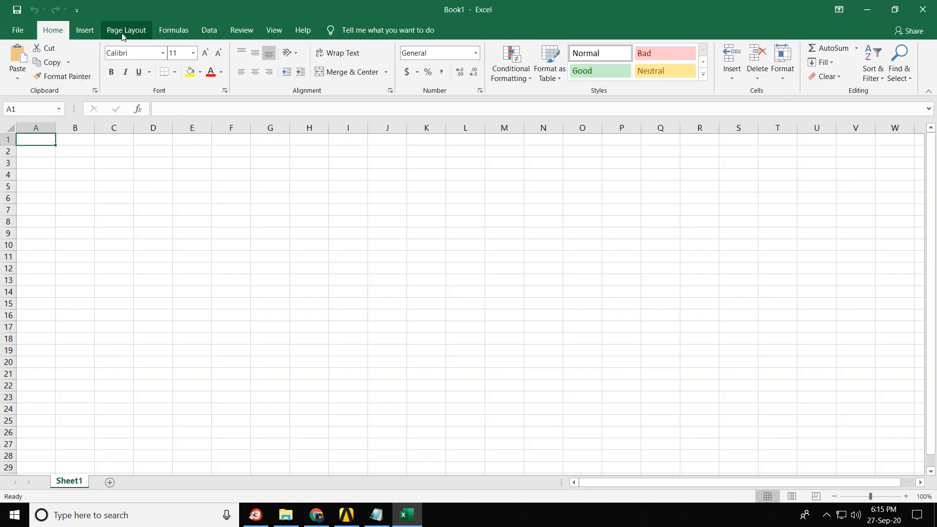
Start a text import of the naca 0012 file from the Downloads folder.
click(209, 29)
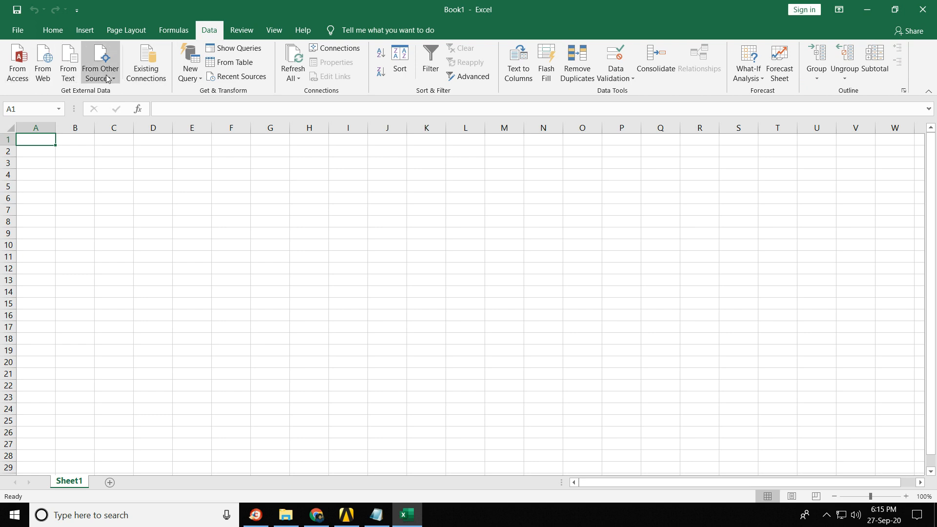
click(69, 75)
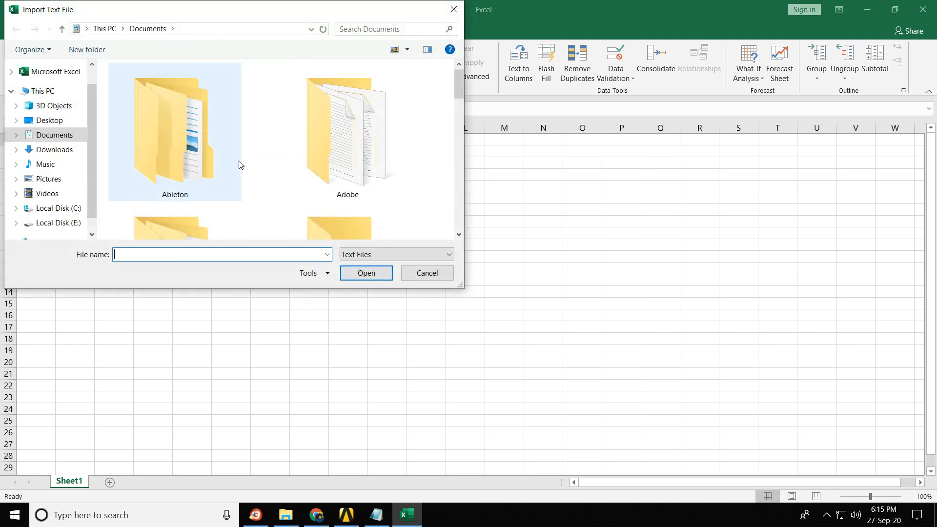
click(69, 149)
click(133, 173)
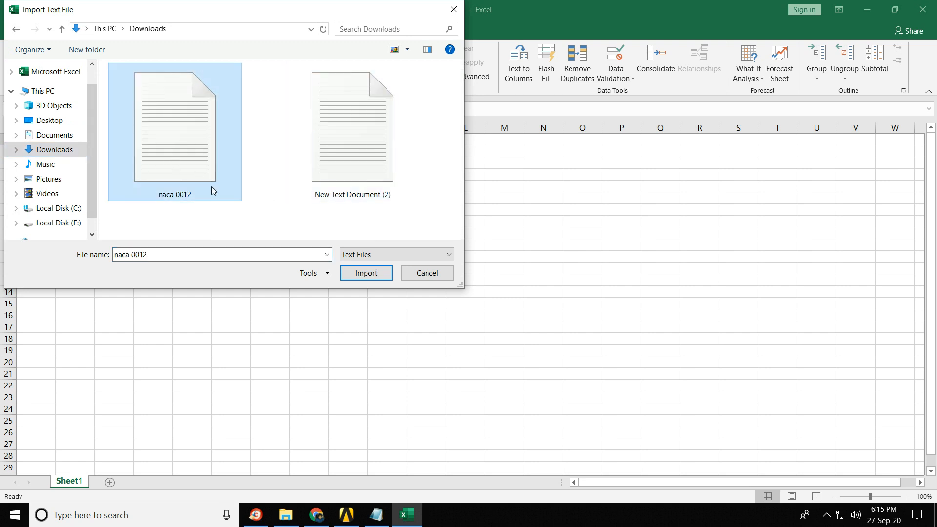
click(365, 273)
Import the text as fixed-width data, keeping the proposed column break and the General column format.
click(174, 181)
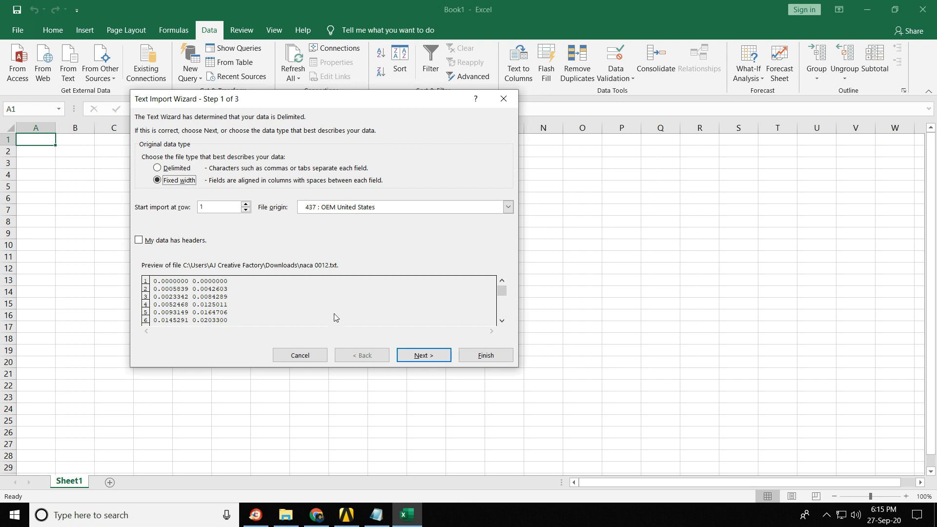
click(445, 353)
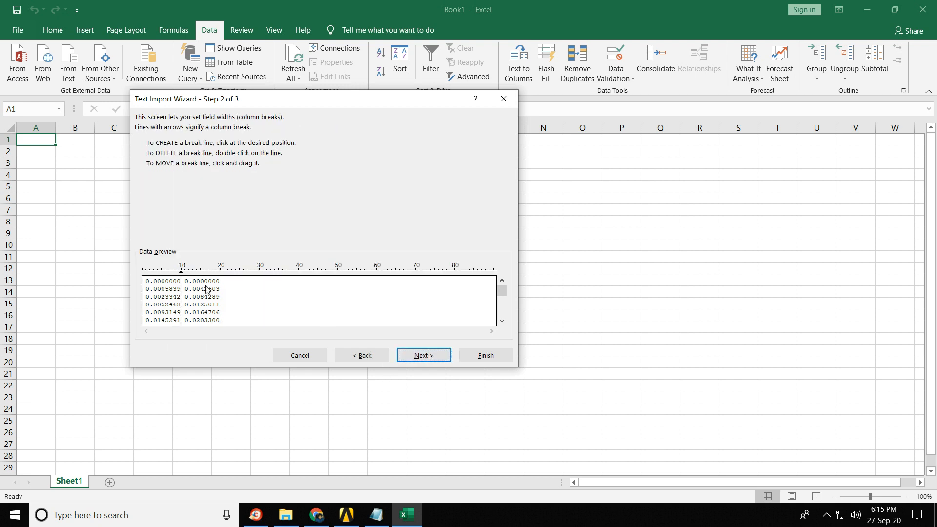
click(422, 355)
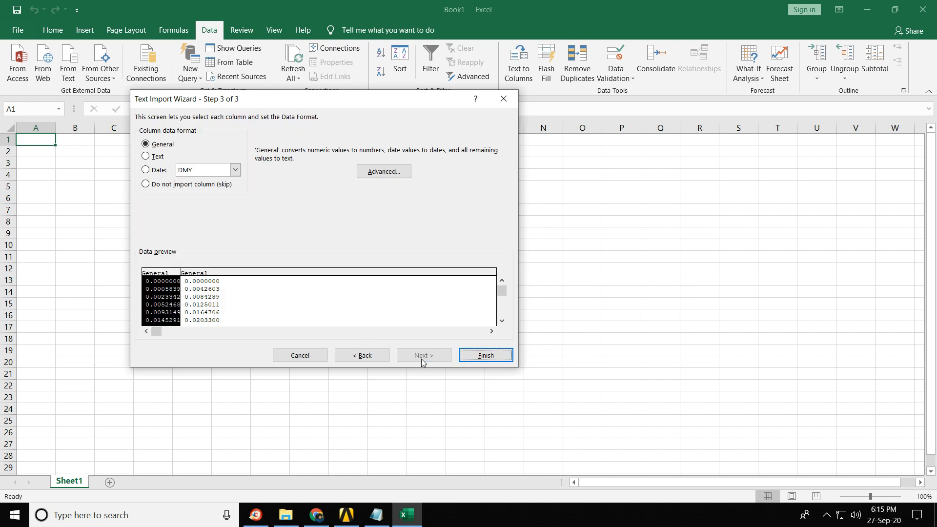
click(484, 356)
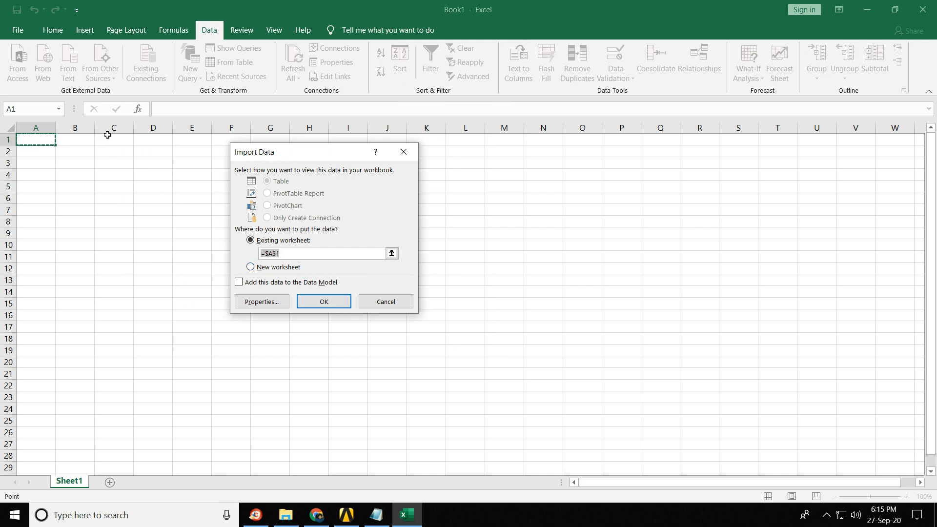
Place the imported coordinates in the existing worksheet starting at cell C1 of Sheet1.
click(125, 143)
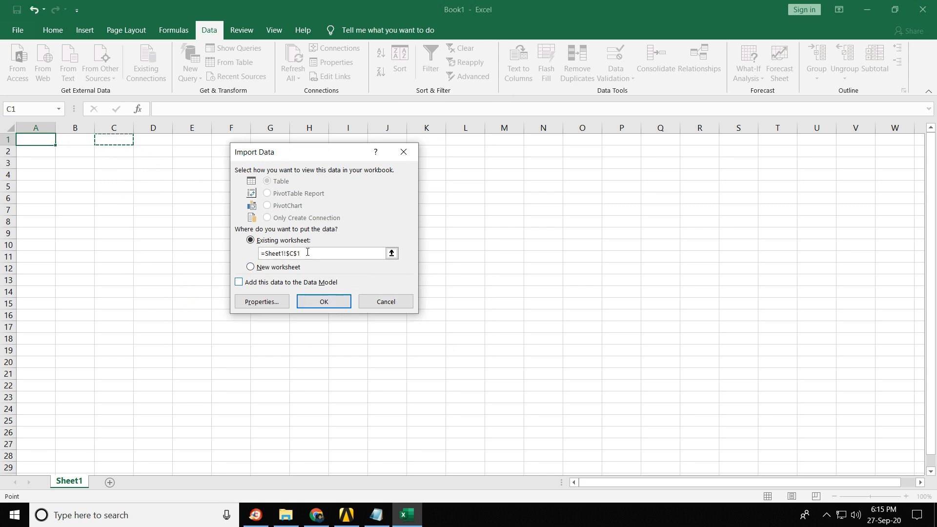
click(328, 308)
click(115, 140)
mouse_move(304, 254)
mouse_down()
mouse_move(260, 257)
mouse_move(309, 257)
mouse_up()
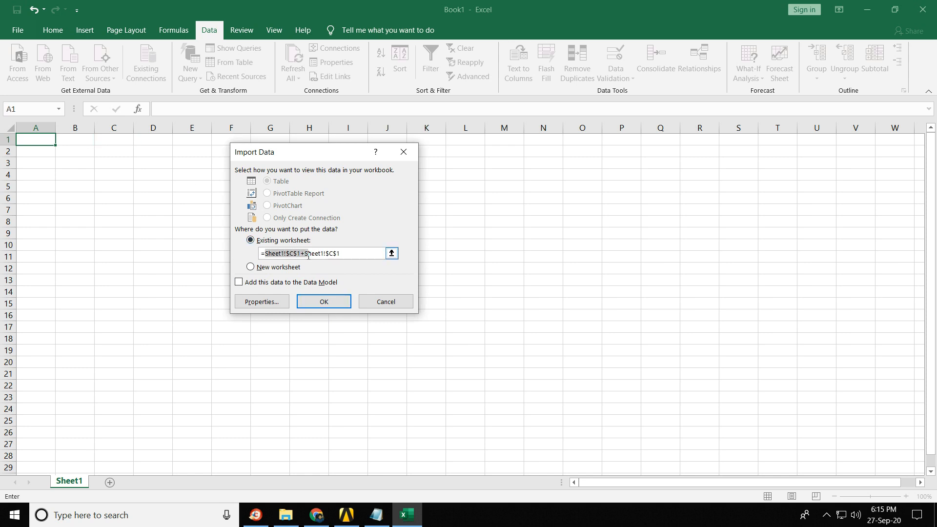
key(BackSpace)
key(Right)
key(BackSpace)
key(BackSpace)
key(BackSpace)
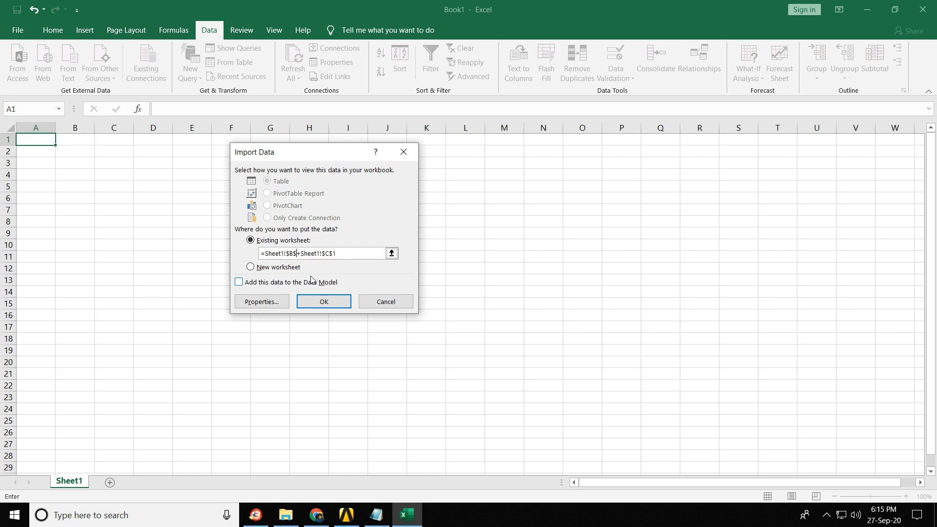
key(BackSpace)
key(BackSpace)
key(Right)
key(BackSpace)
text(S)
click(324, 302)
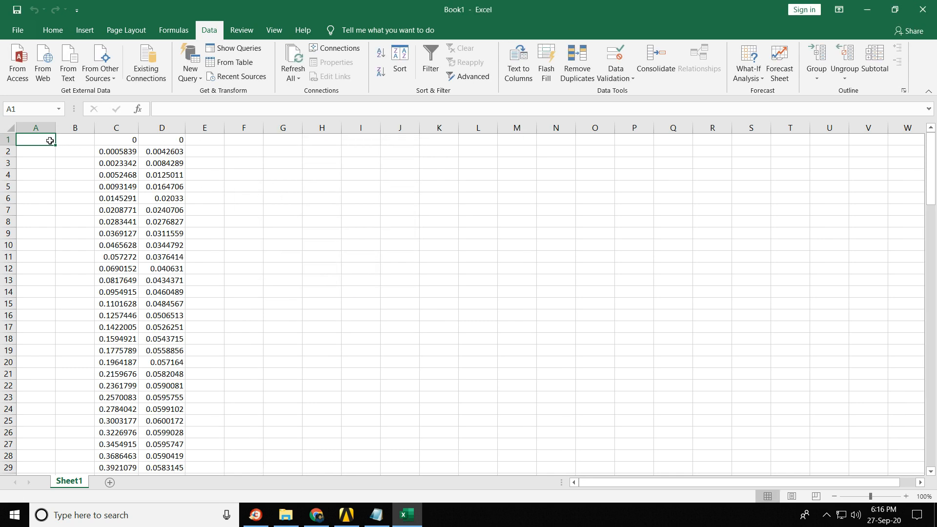
Delete the blank row 67 separating the upper and lower surface coordinates.
scroll(144, 209, down, 20)
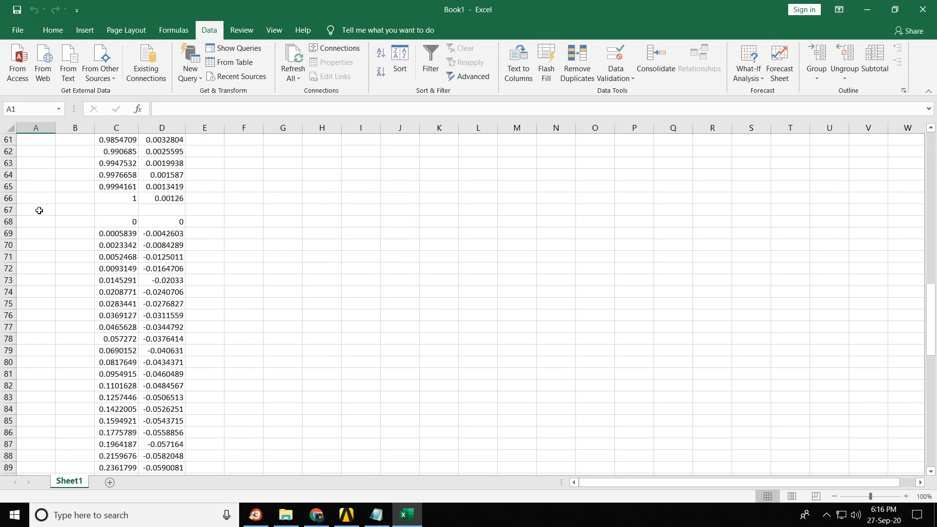
right_click(10, 210)
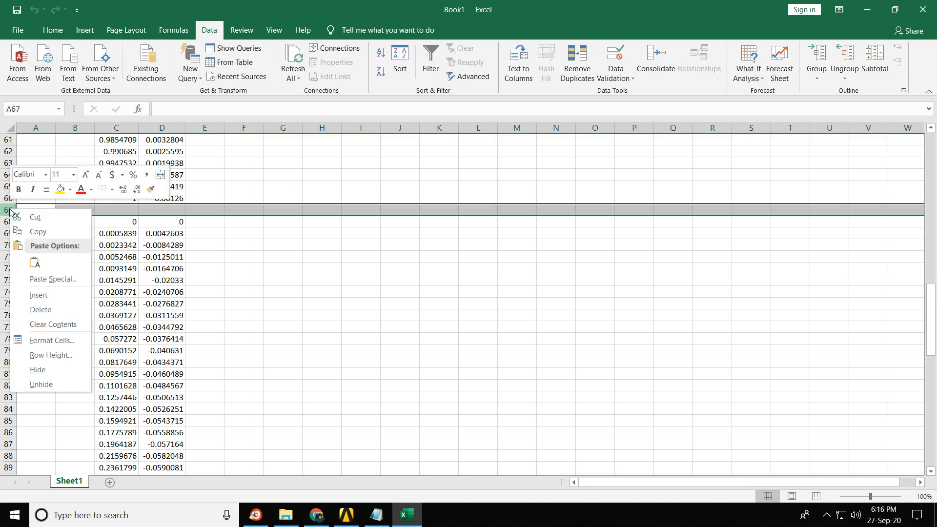
click(63, 318)
Enter 1 in cell A1 and fill it down column A to row 132.
scroll(172, 270, up, 17)
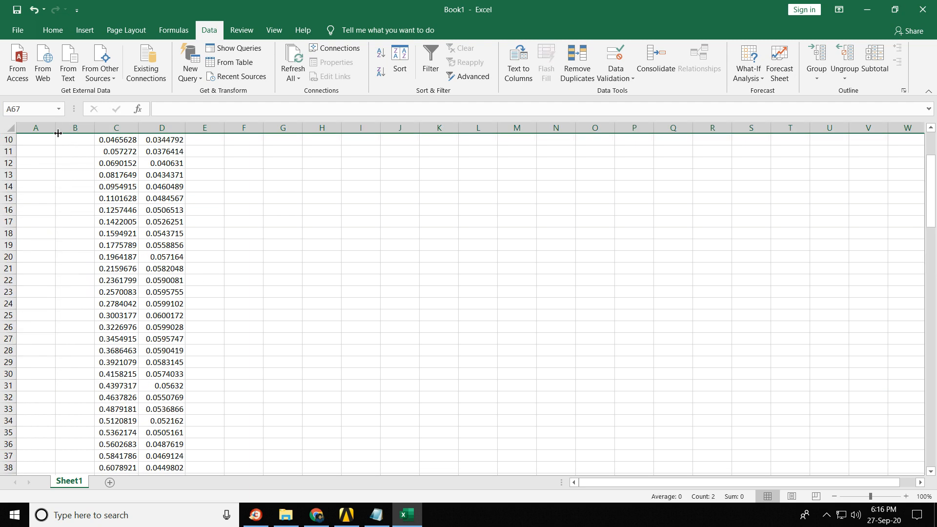
scroll(64, 166, up, 3)
click(51, 144)
text(1)
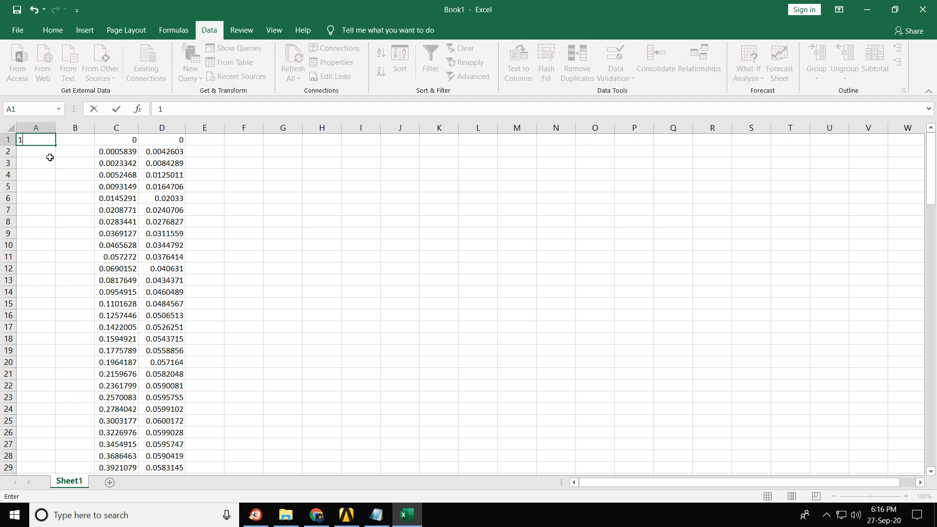
key(Return)
click(46, 139)
drag(56, 146, 65, 412)
Number the points in column B as a series from 1 in B1 to 132 in B132.
scroll(93, 203, up, 20)
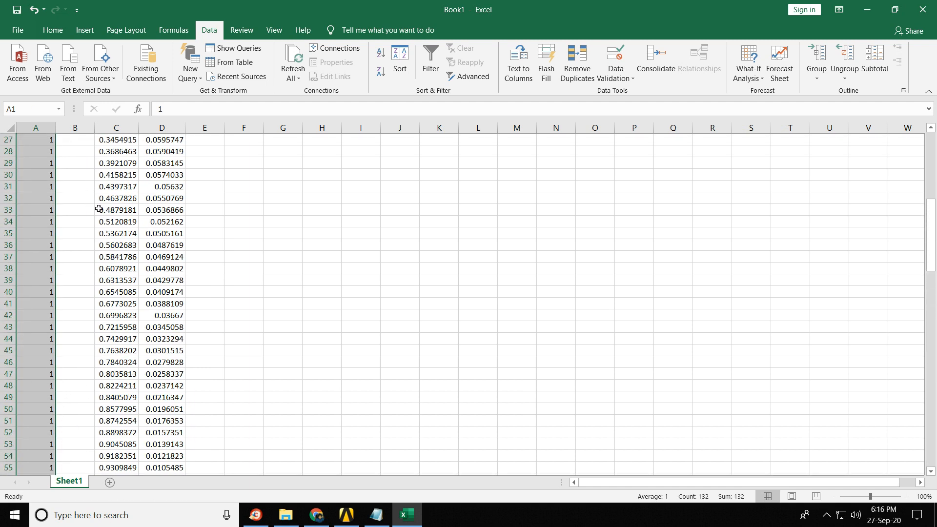
click(86, 137)
text(1)
key(Return)
text(2)
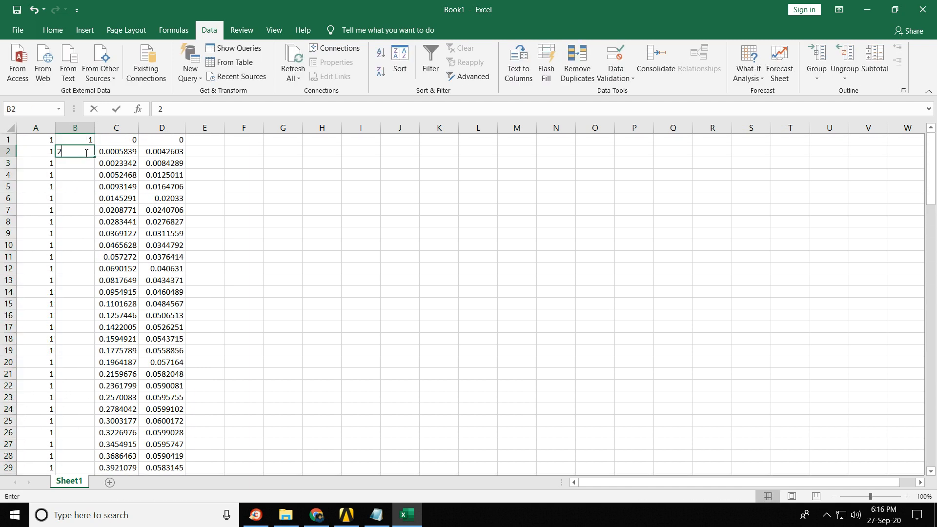
drag(92, 140, 95, 445)
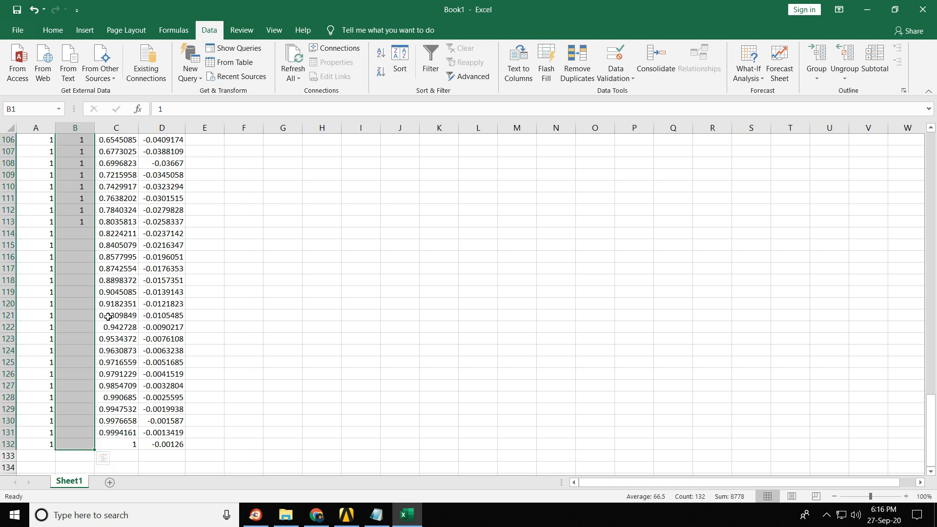
Enter 0 in cell E1 and fill it down column E to row 132.
scroll(106, 313, up, 20)
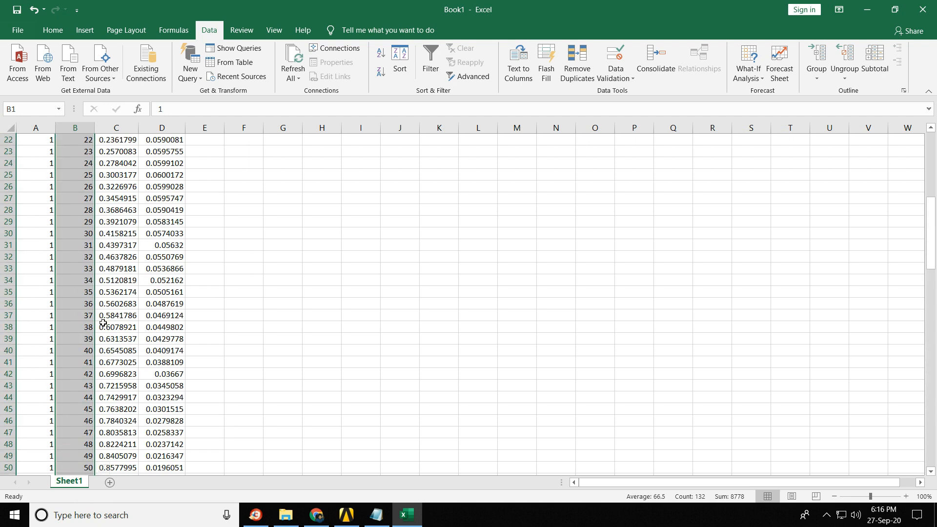
scroll(160, 244, up, 1)
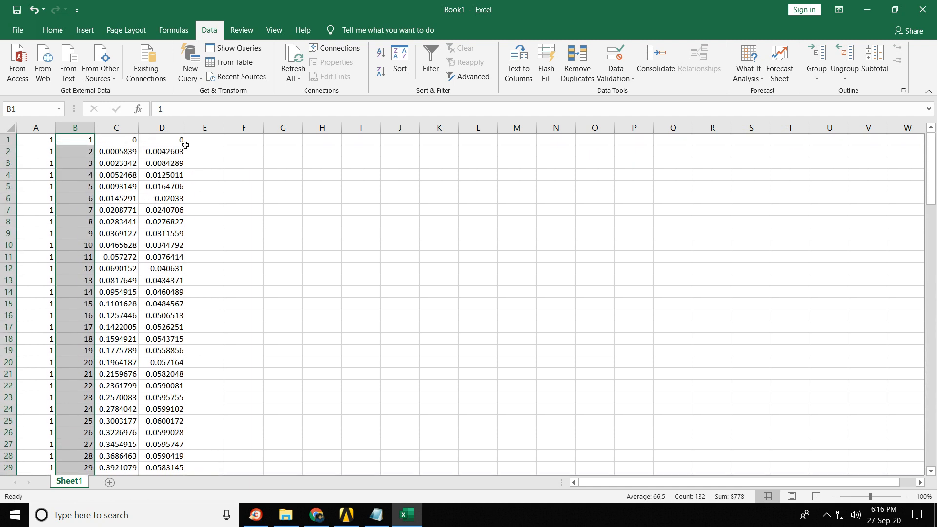
click(134, 139)
click(156, 141)
click(200, 139)
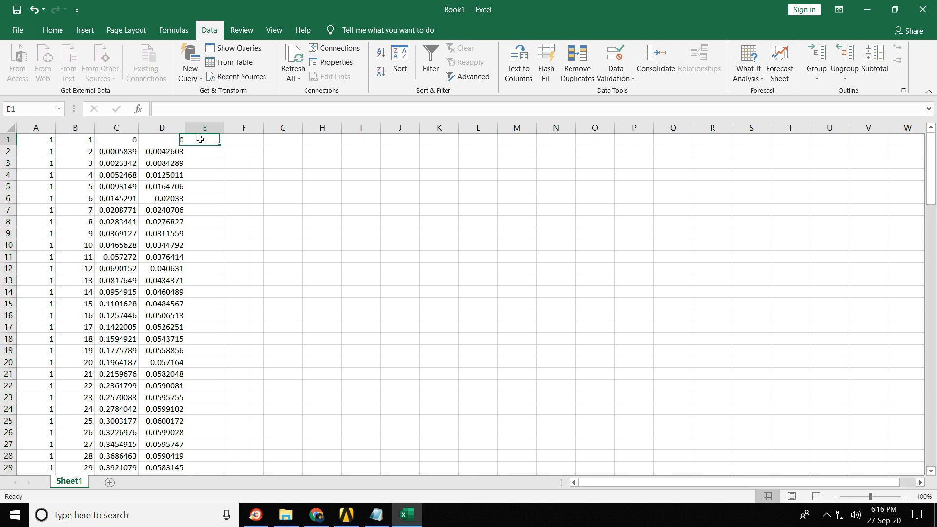
text(0)
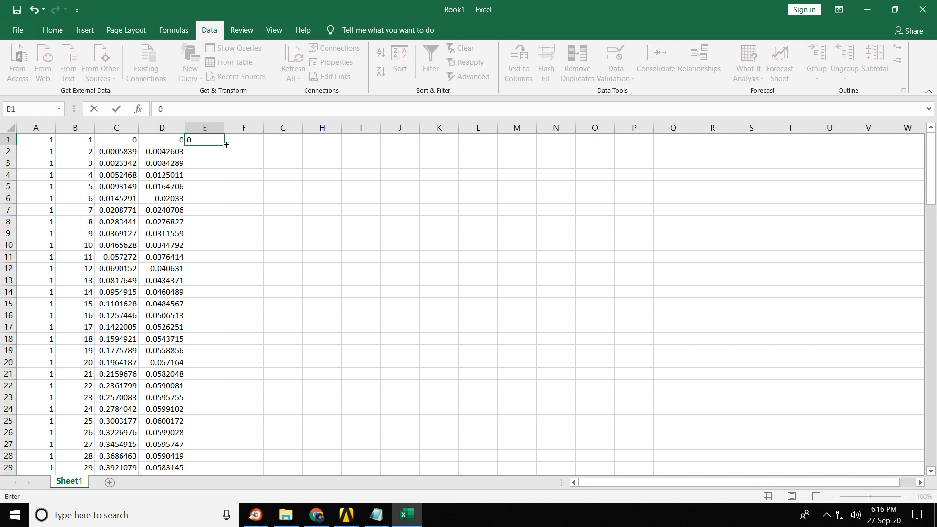
drag(226, 145, 225, 462)
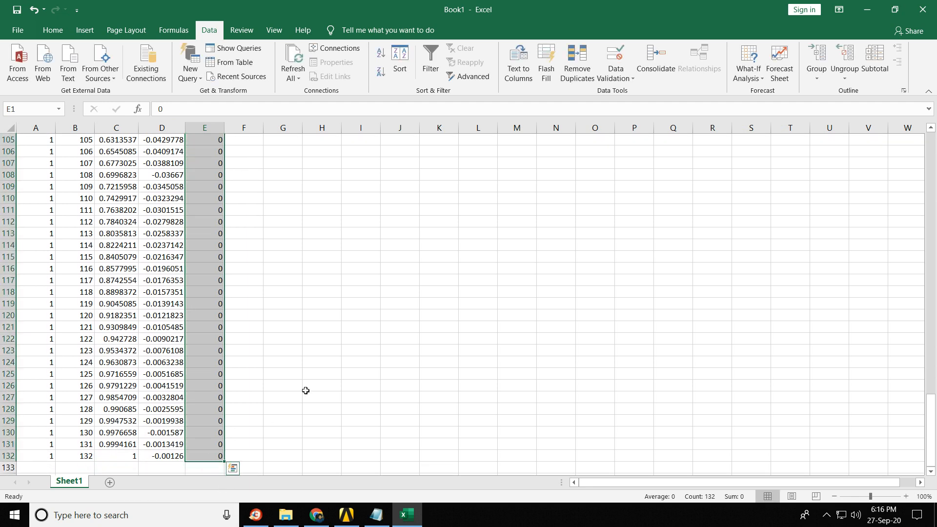
Set the last y coordinate, cell D132, to 0.
click(305, 391)
click(160, 457)
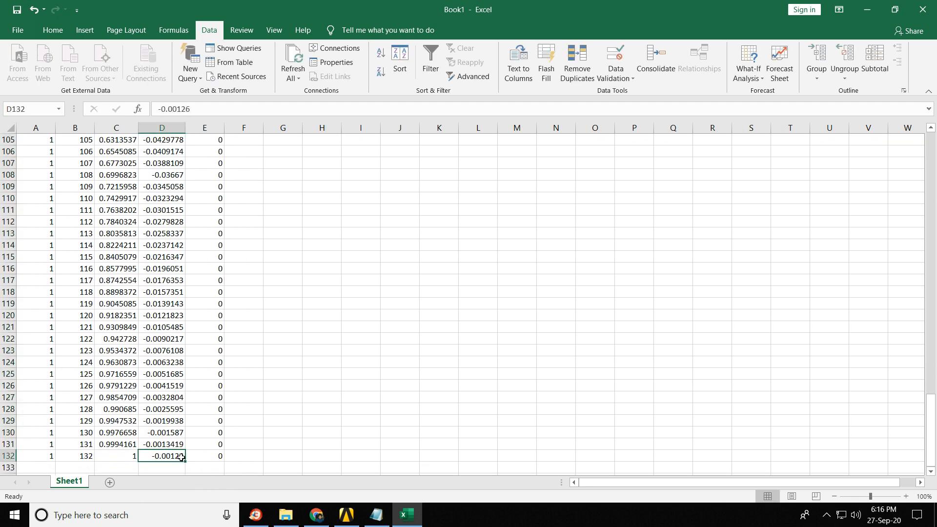
text(0)
click(277, 433)
scroll(266, 441, down, 2)
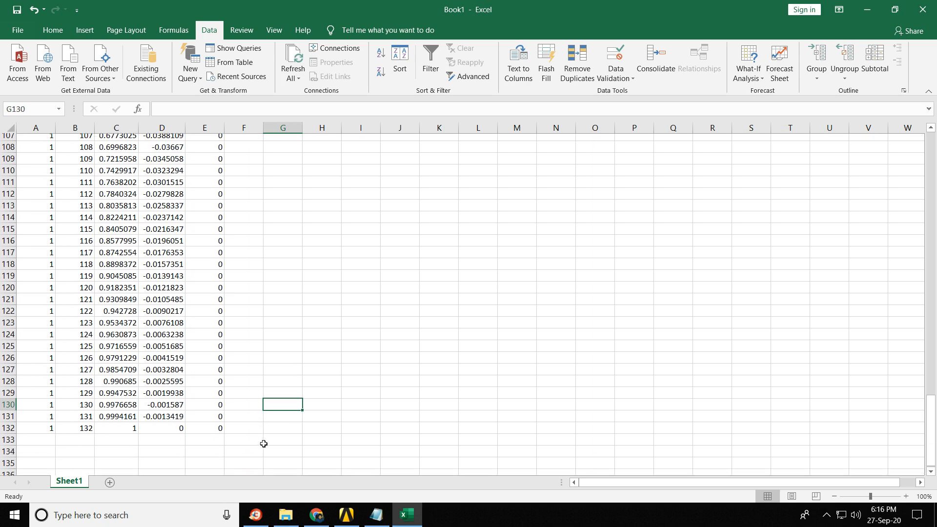
click(159, 383)
click(426, 382)
Copy the whole worksheet and paste it over the entire contents of the naca 0012 file in Notepad.
scroll(320, 394, up, 14)
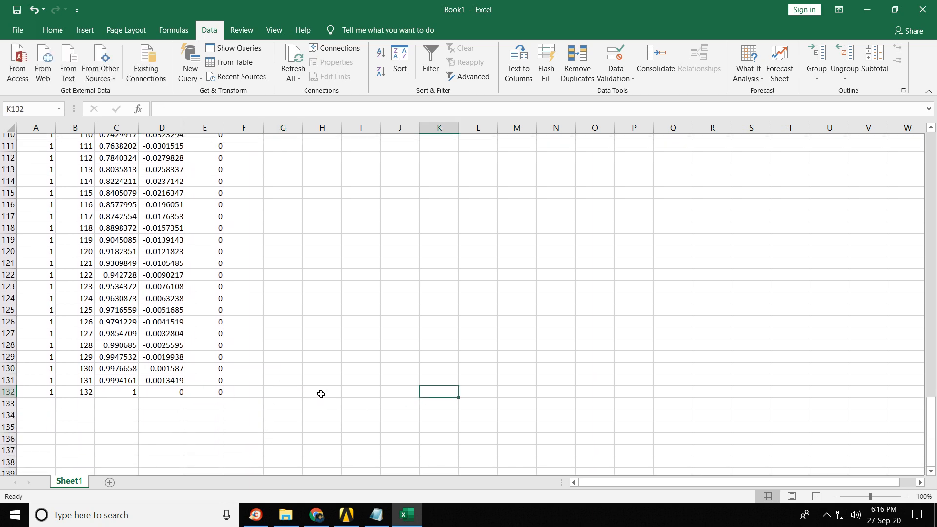
scroll(305, 385, up, 20)
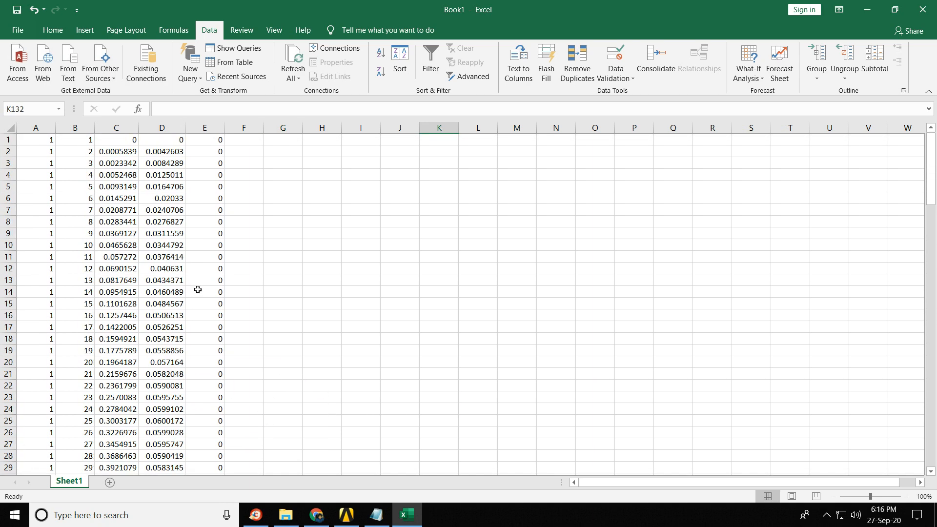
key(ctrl+a)
key(ctrl+c)
click(377, 515)
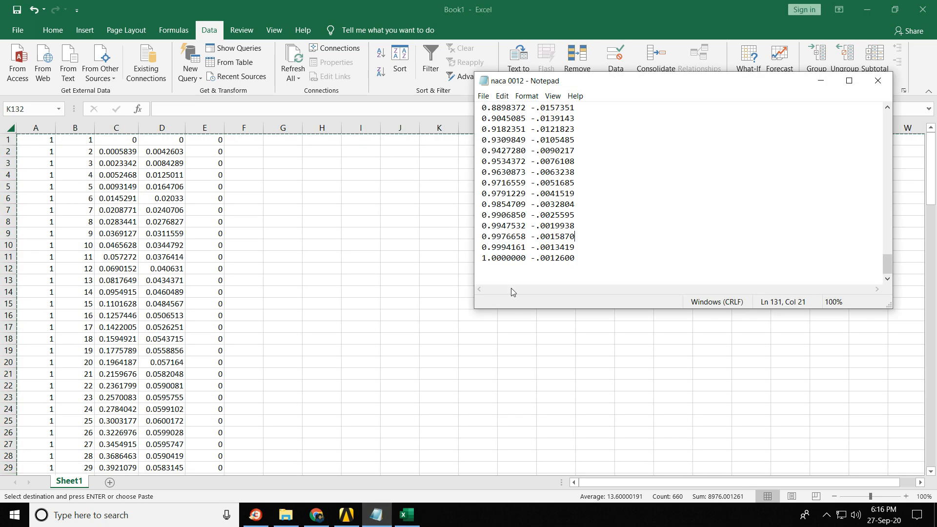
key(ctrl+a)
key(ctrl+v)
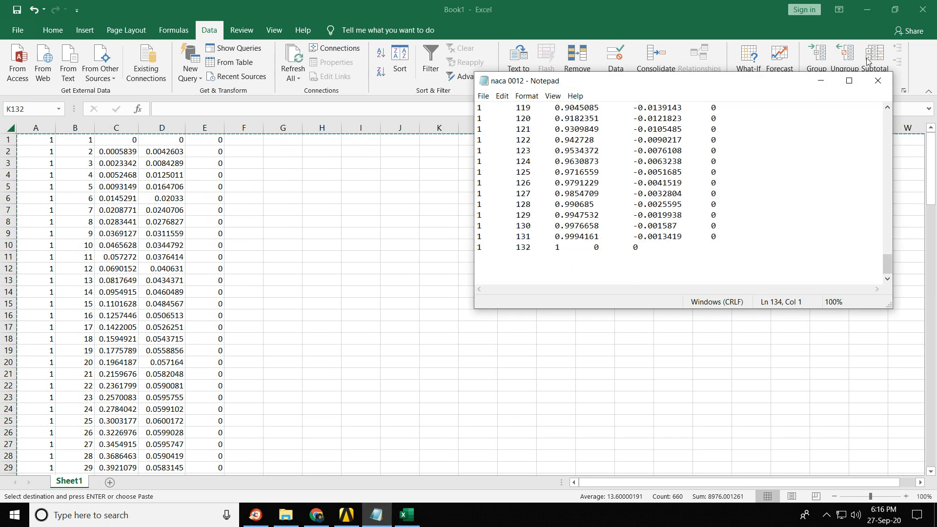
Align the unevenly spaced columns in the naca 0012 text with tabs, in rows such as 6, 31, 42, 66, 67 and 132.
click(849, 81)
scroll(219, 302, up, 20)
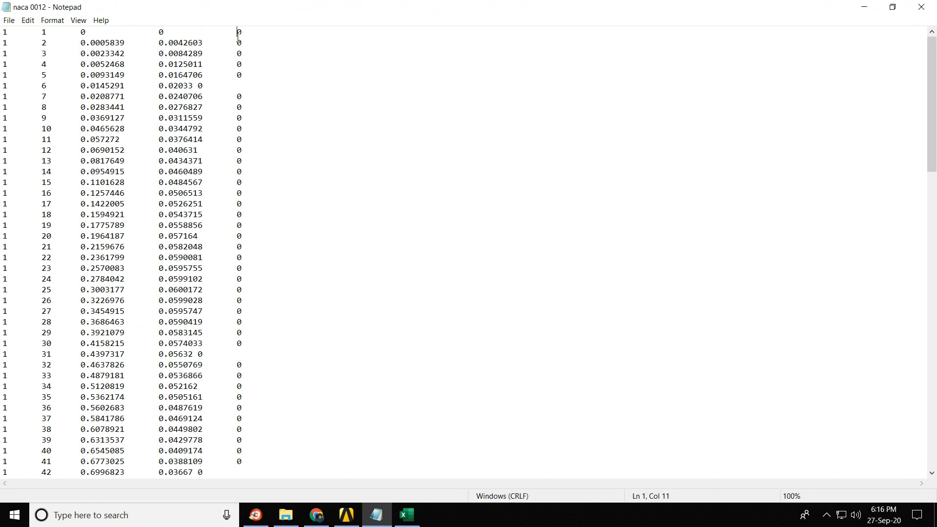
scroll(254, 205, down, 4)
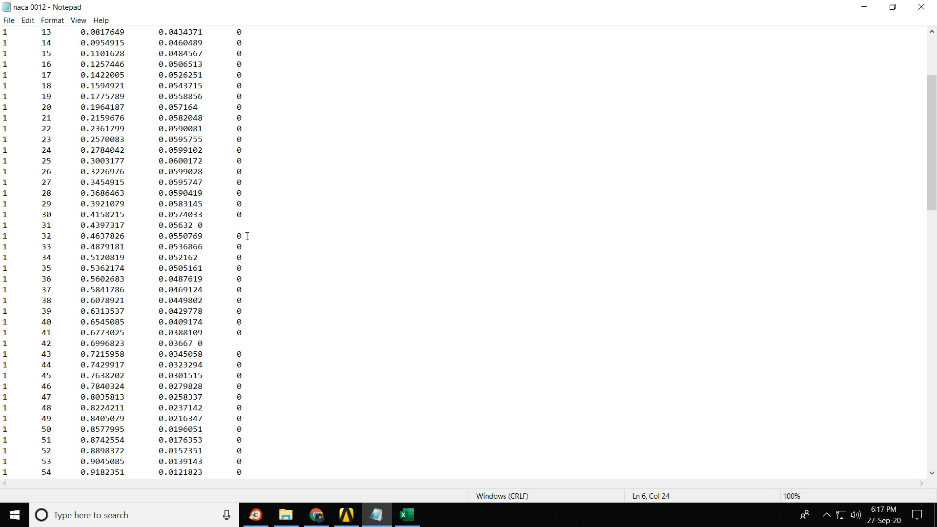
scroll(143, 265, down, 4)
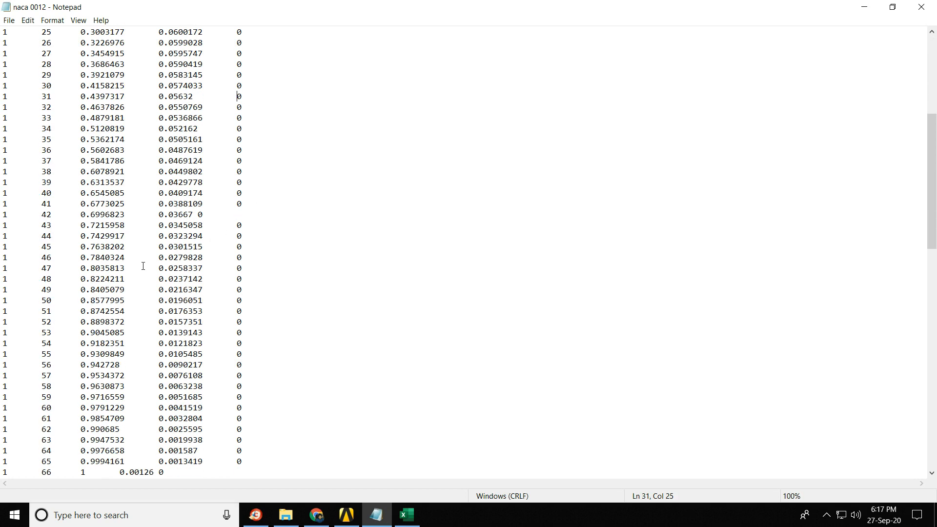
scroll(278, 240, down, 4)
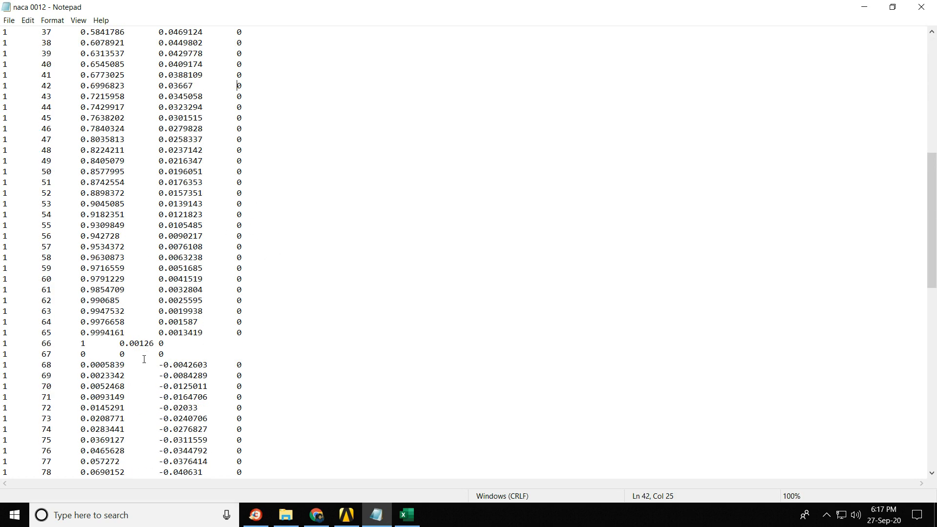
key(Tab)
scroll(313, 346, down, 19)
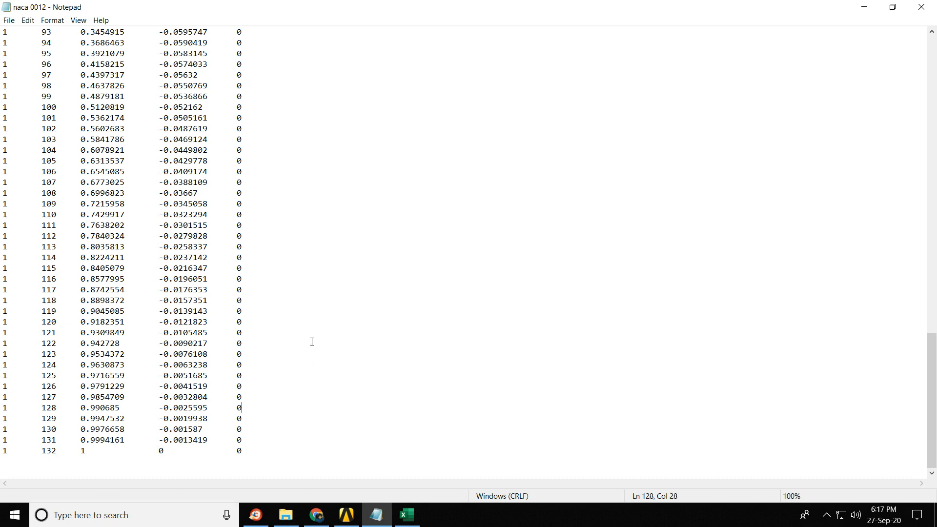
Save the naca 0012 text file, look over its rows and close it.
scroll(312, 342, up, 20)
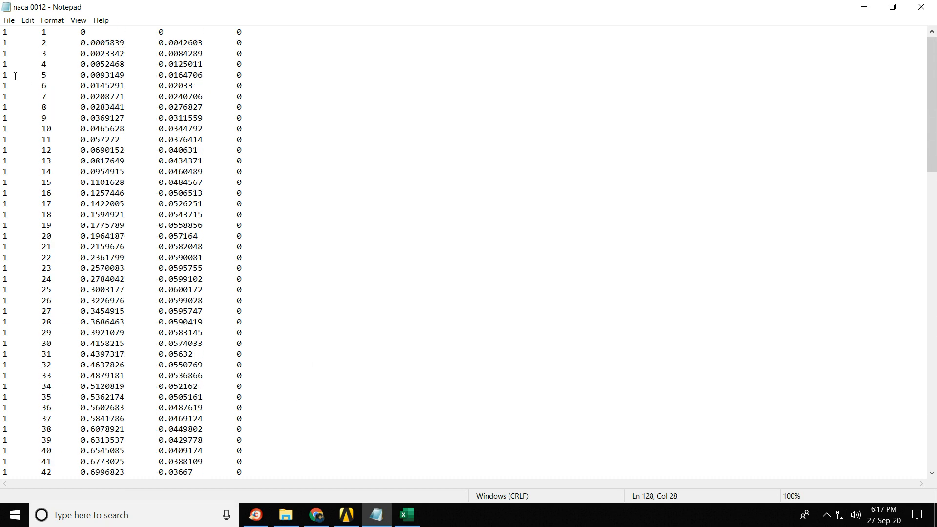
click(9, 20)
click(18, 56)
scroll(217, 278, down, 20)
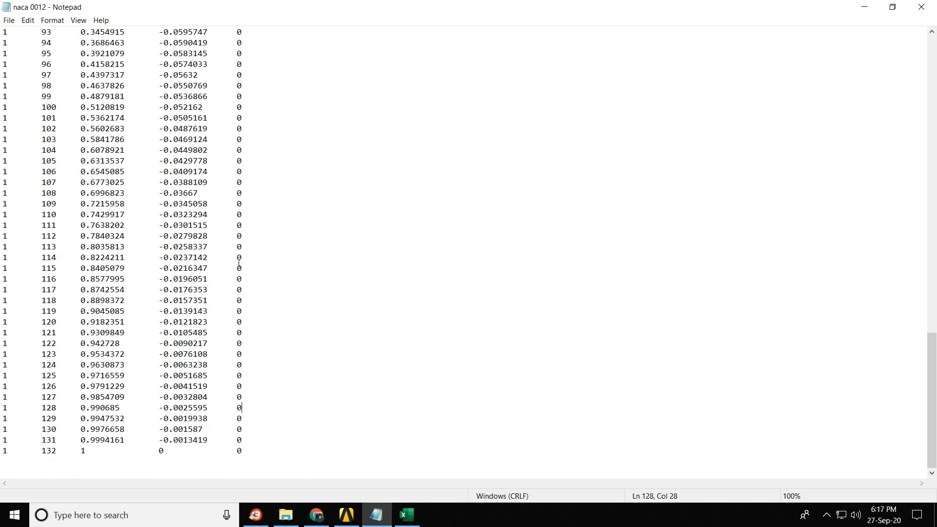
click(921, 6)
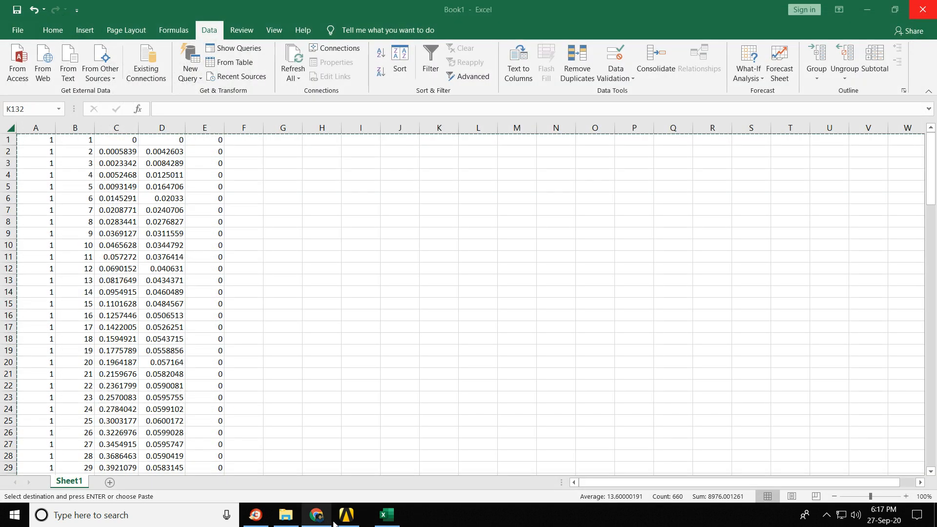
Switch to ANSYS Workbench and add a Fluid Flow (Fluent) analysis system to the project schematic.
click(347, 515)
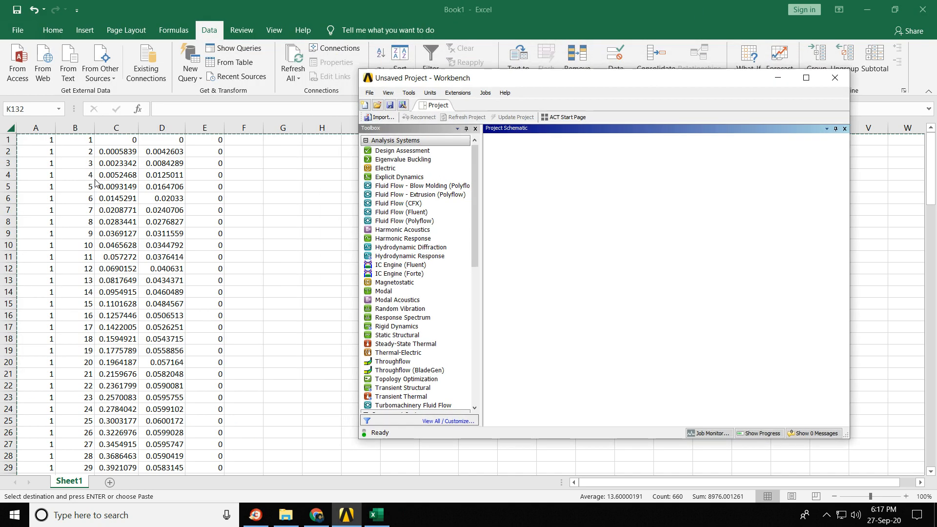
click(807, 78)
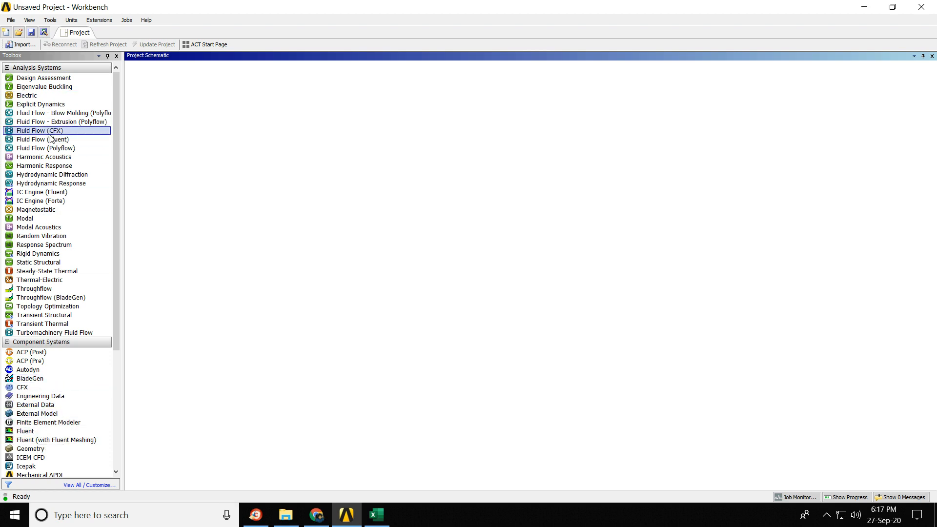
drag(49, 139, 174, 107)
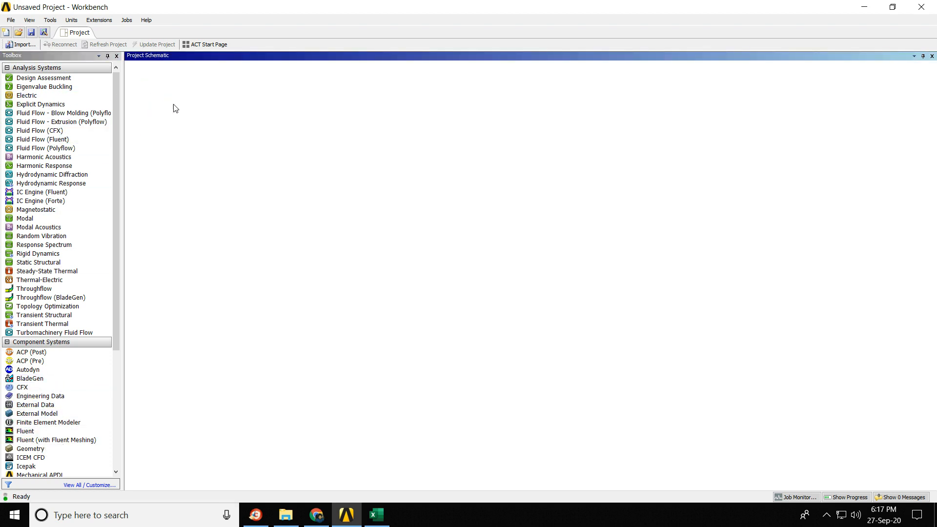
Create a new DesignModeler geometry for the Fluid Flow (Fluent) system.
click(183, 112)
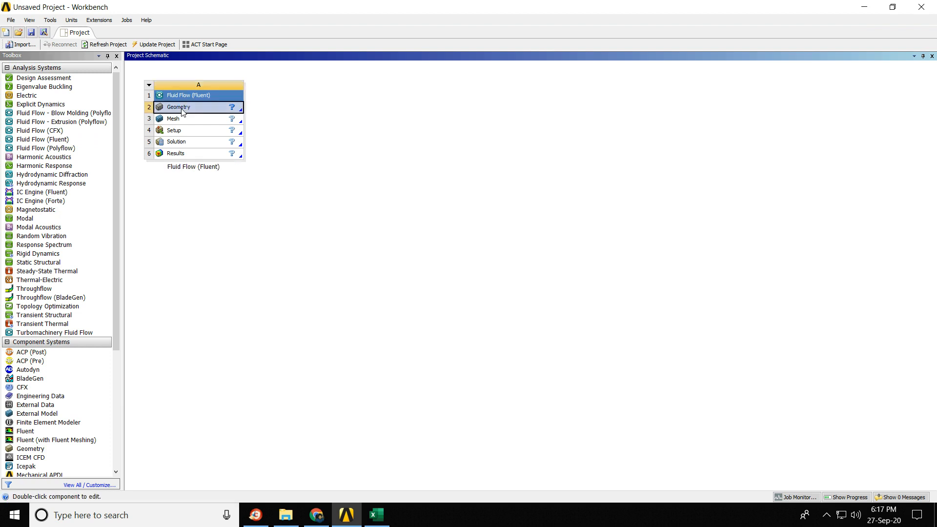
right_click(183, 112)
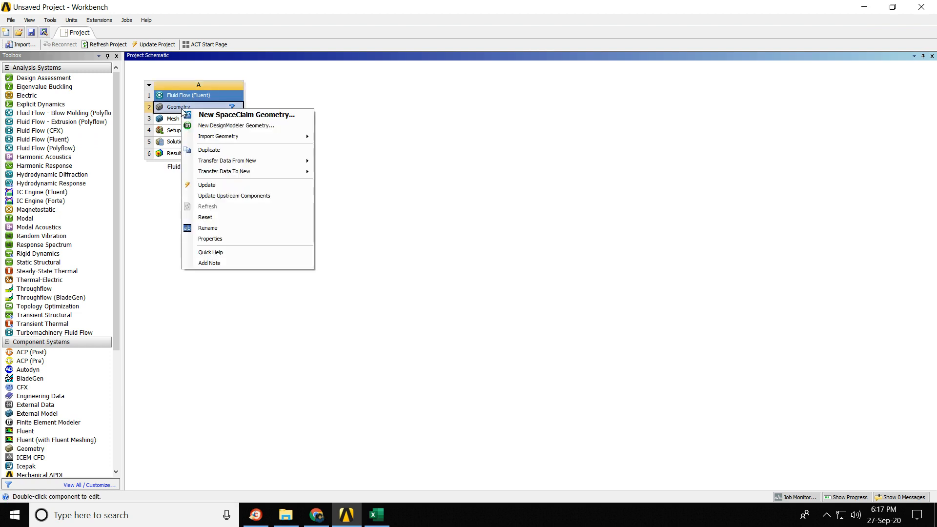
click(235, 126)
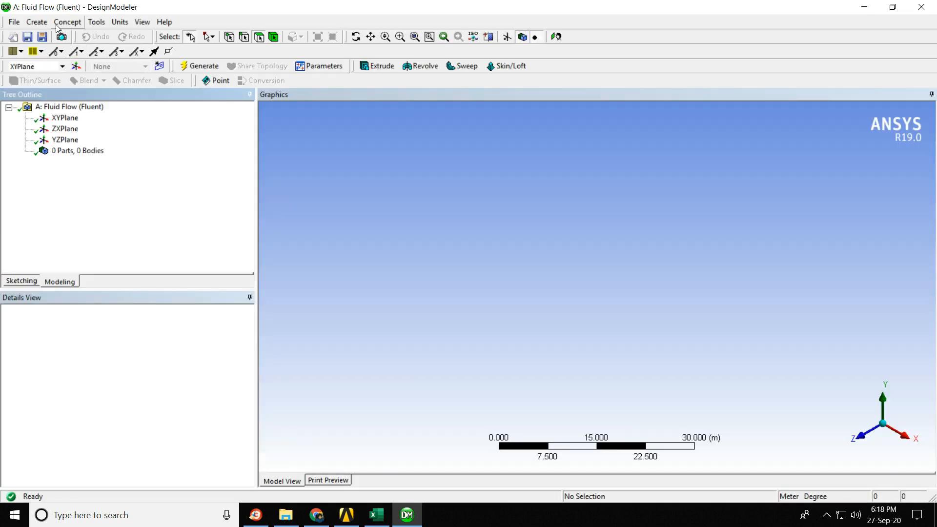
Generate a construction Point feature on the XYPlane from the coordinates file naca 0012.txt in the Downloads folder.
click(36, 22)
click(65, 252)
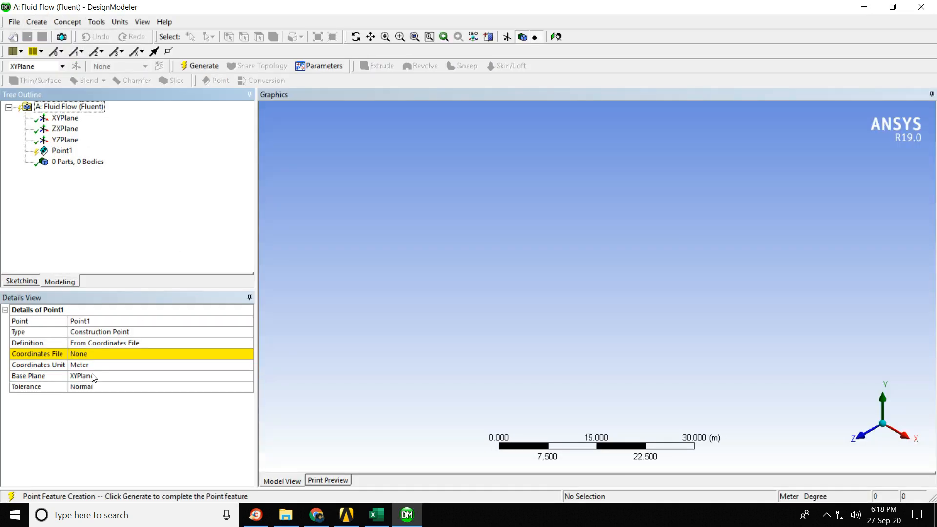
click(83, 356)
click(246, 355)
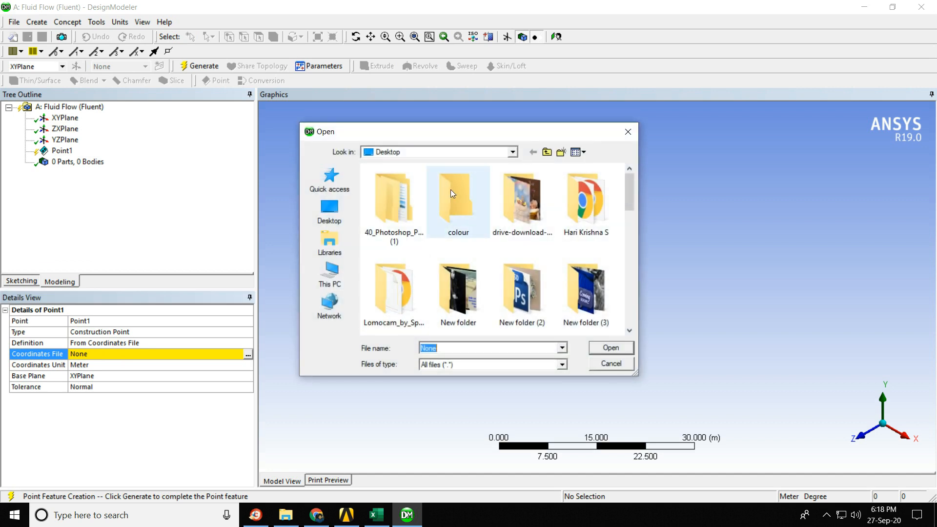
click(341, 189)
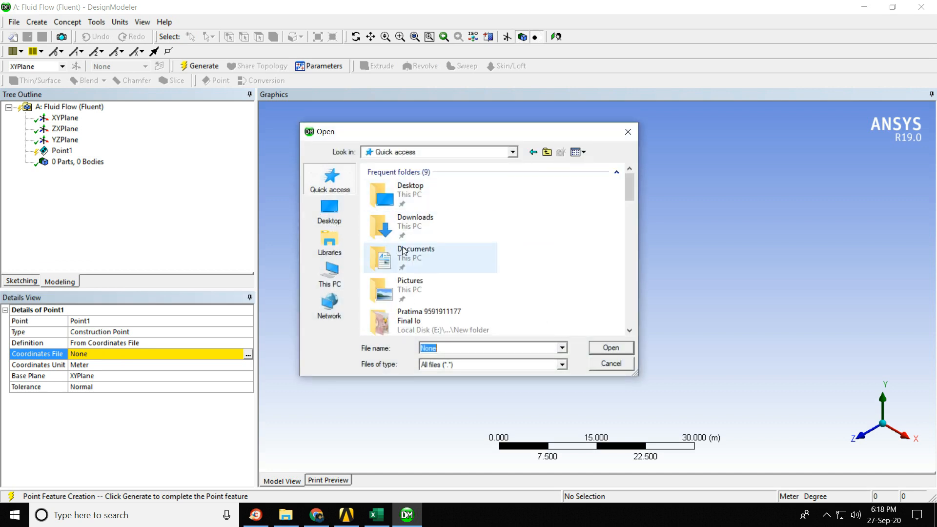
double_click(378, 222)
click(377, 218)
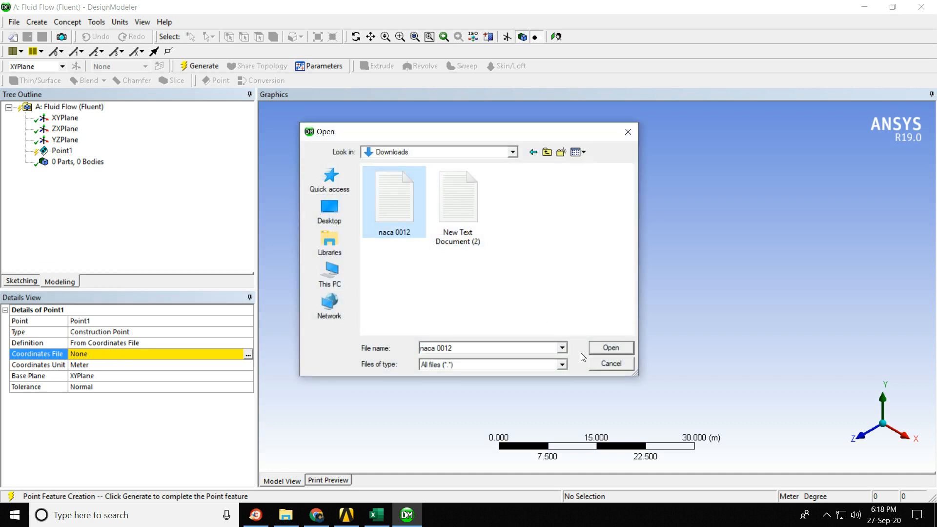
click(605, 347)
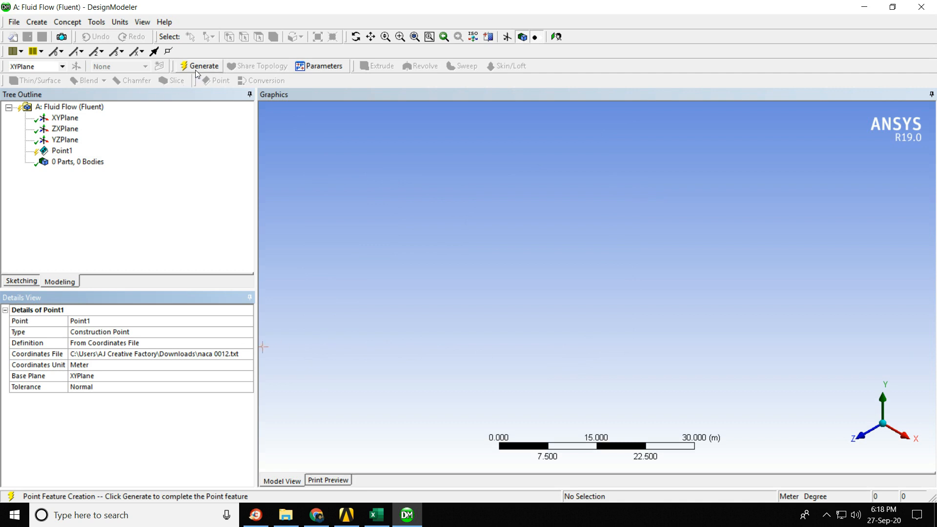
click(198, 66)
Examine the imported airfoil points facing the XY plane, both as a whole profile and up close.
click(868, 438)
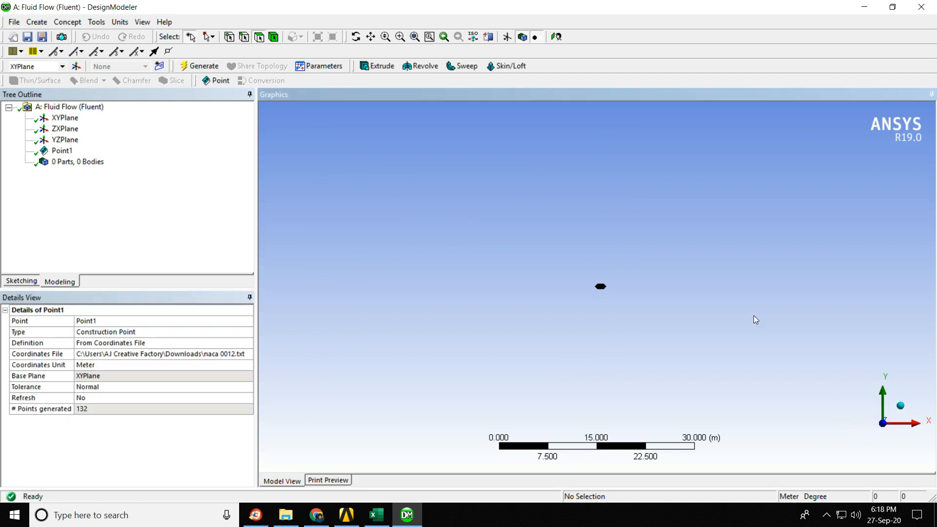
scroll(624, 293, up, 10)
scroll(623, 293, up, 4)
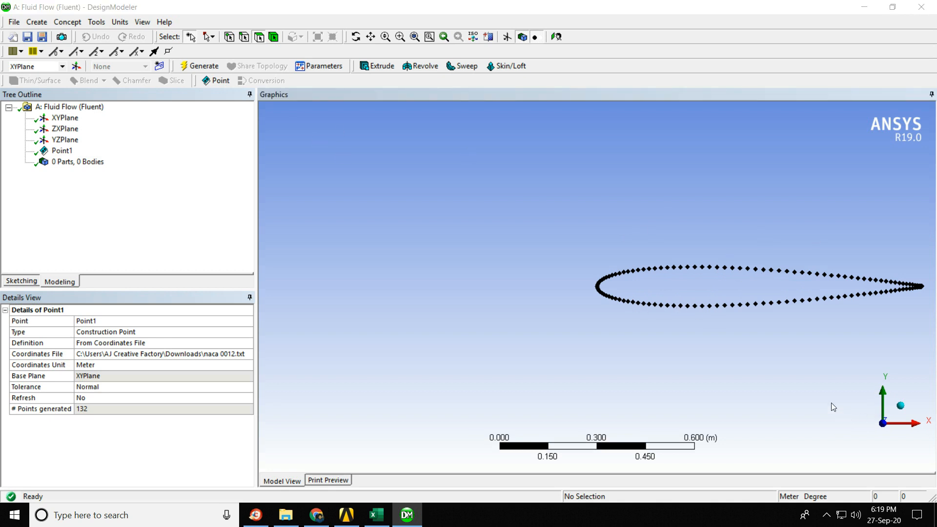
click(413, 39)
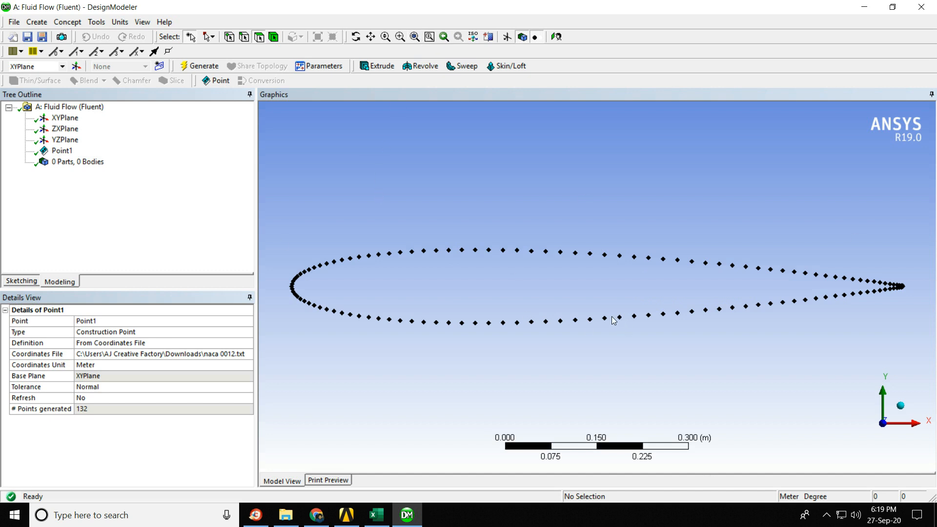
scroll(291, 288, up, 3)
scroll(433, 278, down, 4)
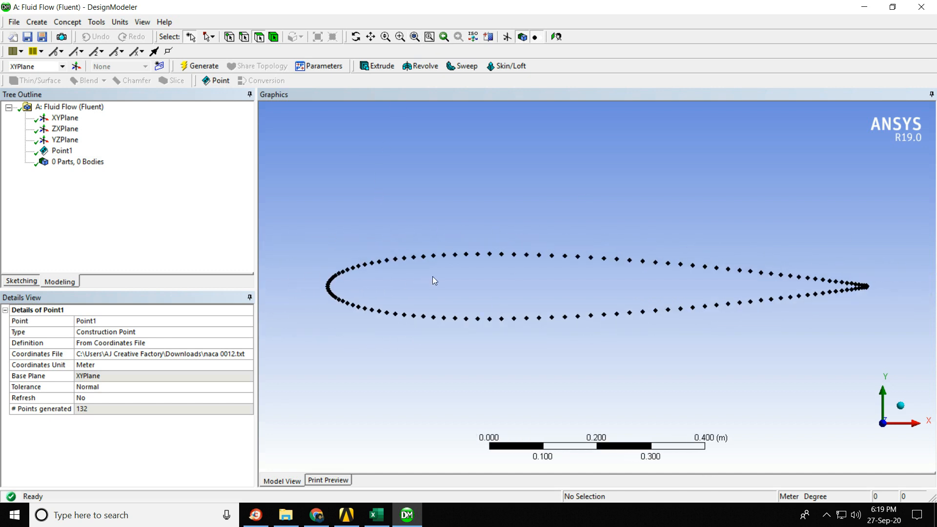
scroll(444, 285, up, 3)
scroll(444, 288, down, 2)
scroll(444, 295, up, 3)
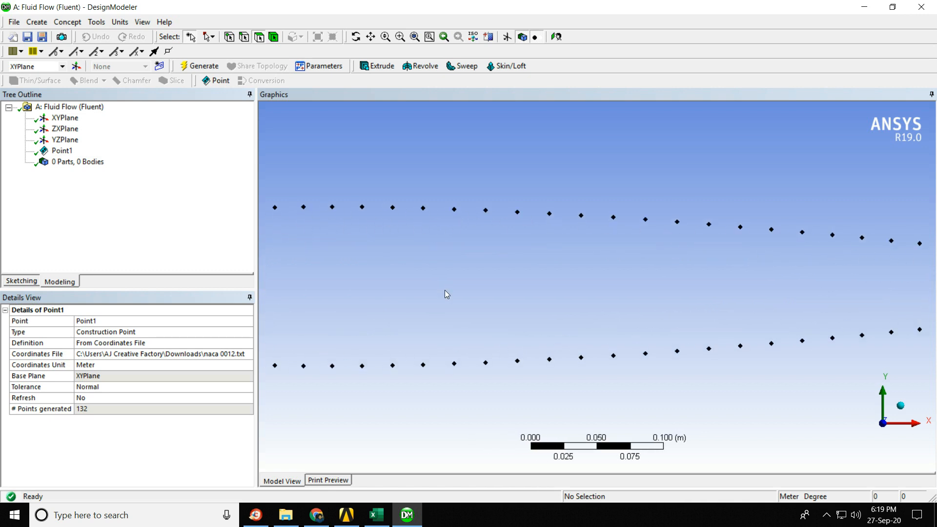
scroll(444, 296, down, 3)
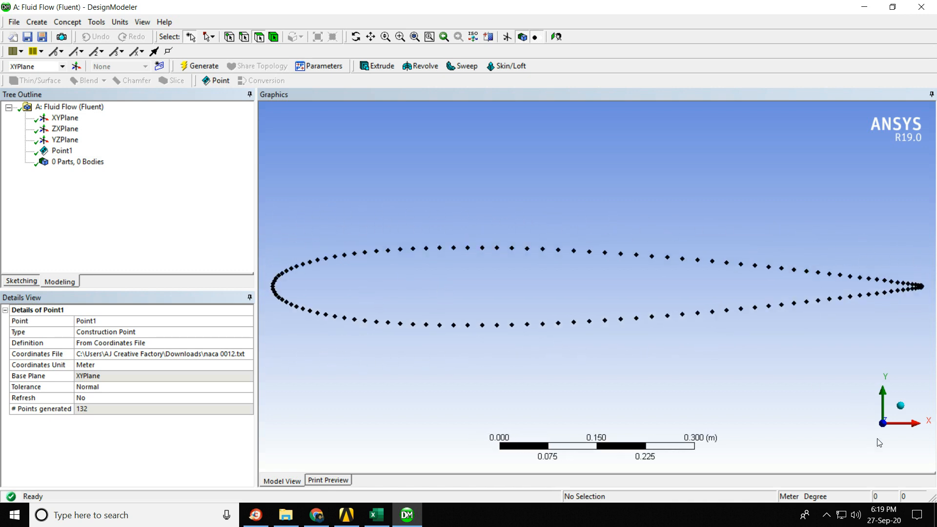
Check the alignment of the airfoil points in isometric view and along the Z, Y and X axes.
click(902, 406)
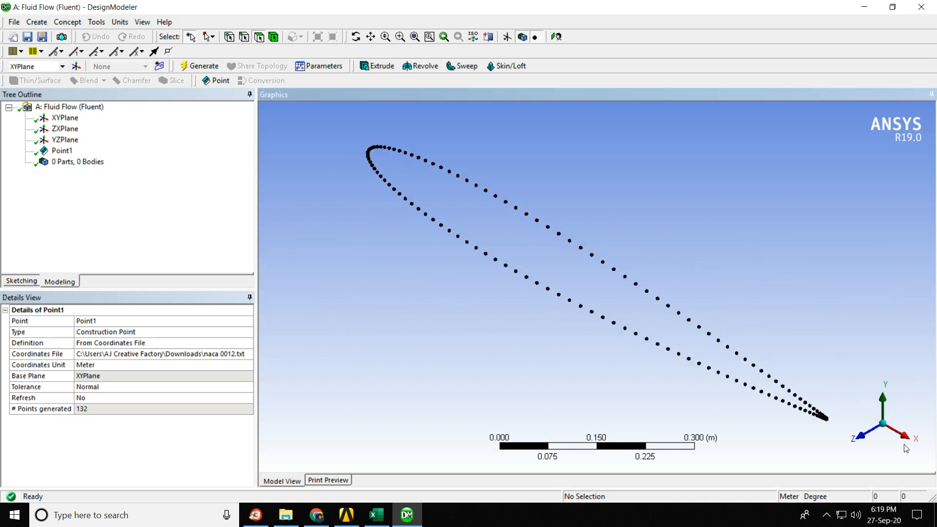
click(861, 438)
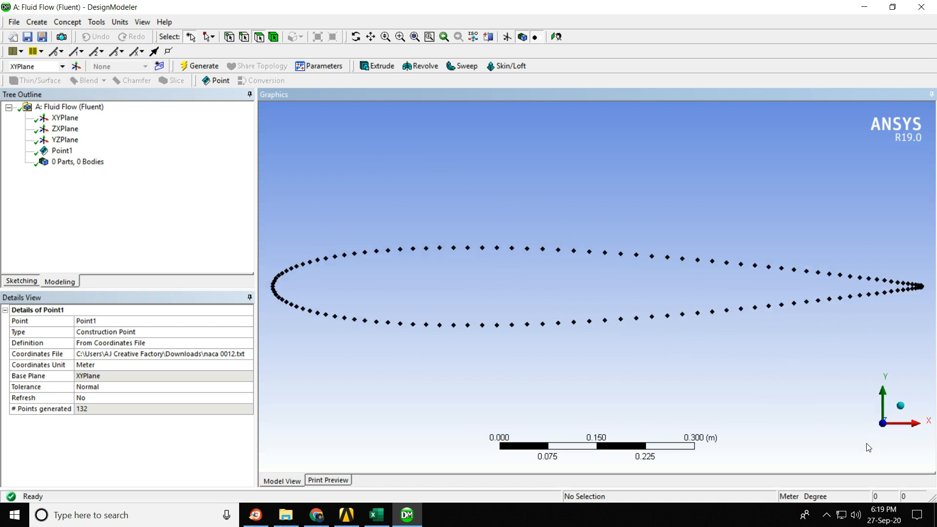
click(889, 395)
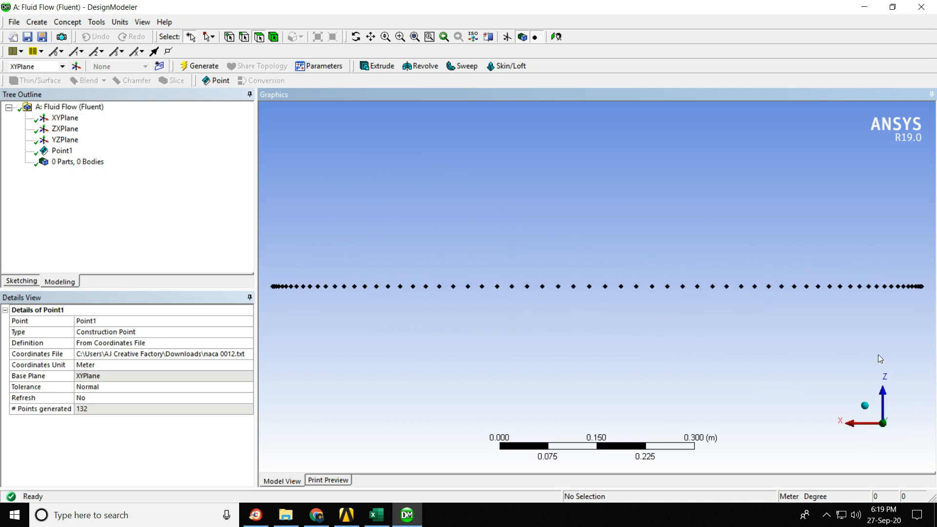
click(849, 424)
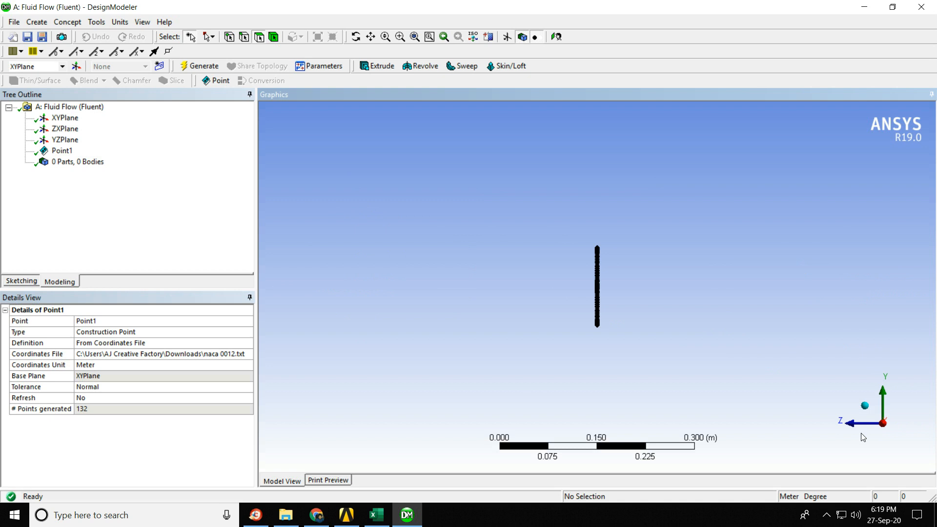
click(866, 408)
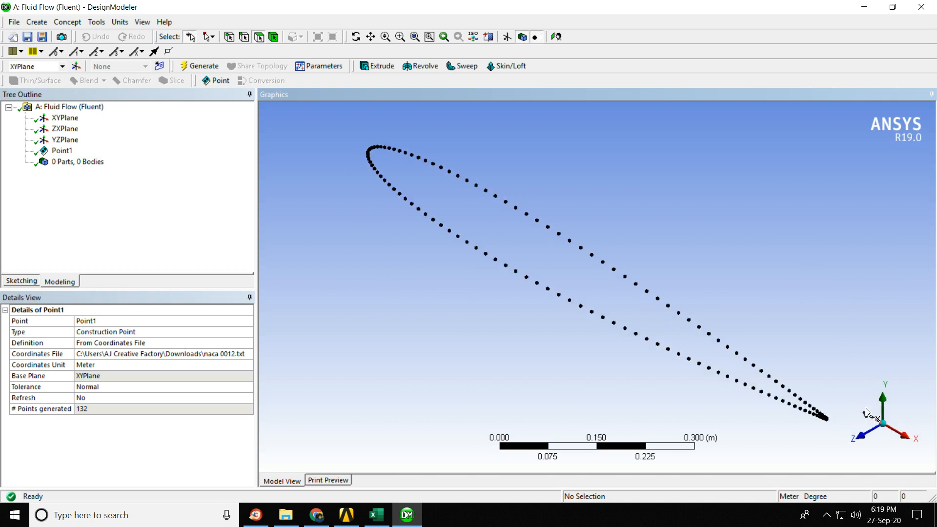
click(872, 436)
scroll(661, 305, up, 2)
scroll(658, 305, down, 4)
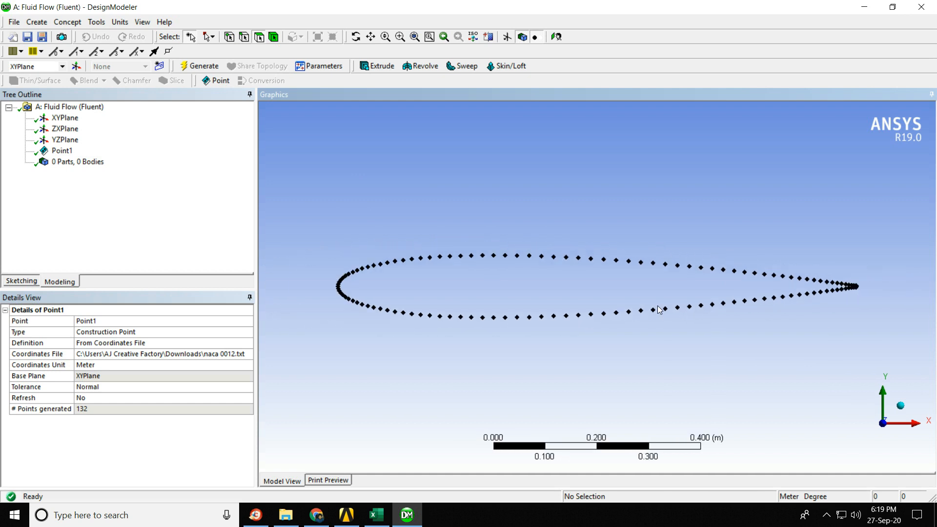
scroll(322, 205, up, 4)
scroll(328, 188, down, 2)
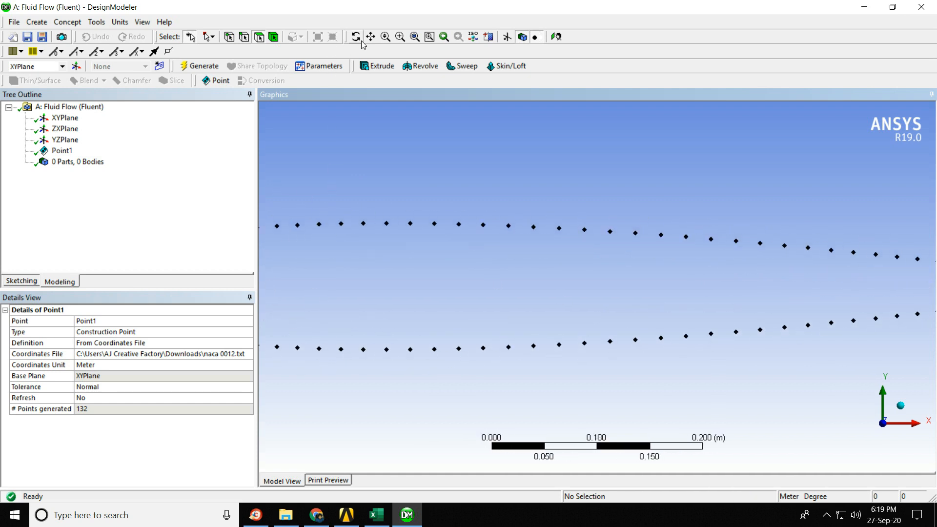
Inspect the points around the airfoil's leading edge up close and the whole profile at an angle.
click(371, 37)
drag(381, 255, 342, 280)
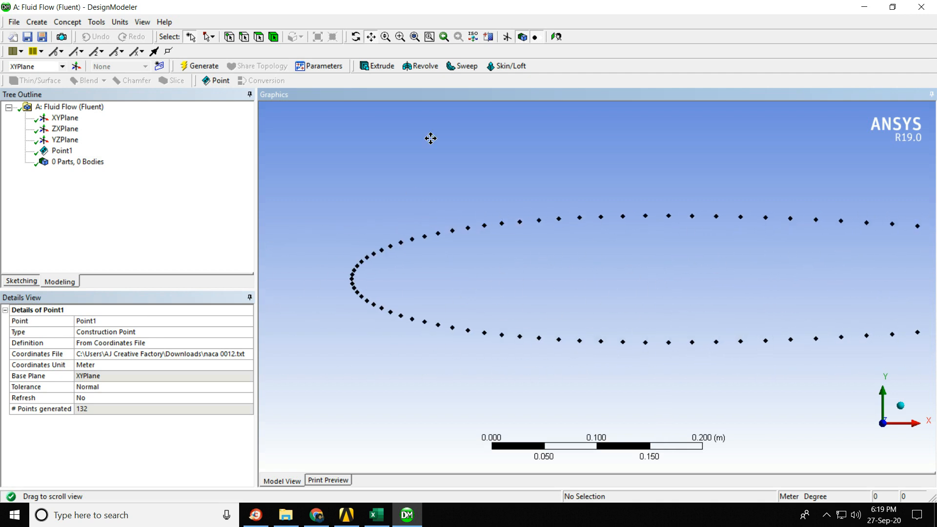
click(400, 37)
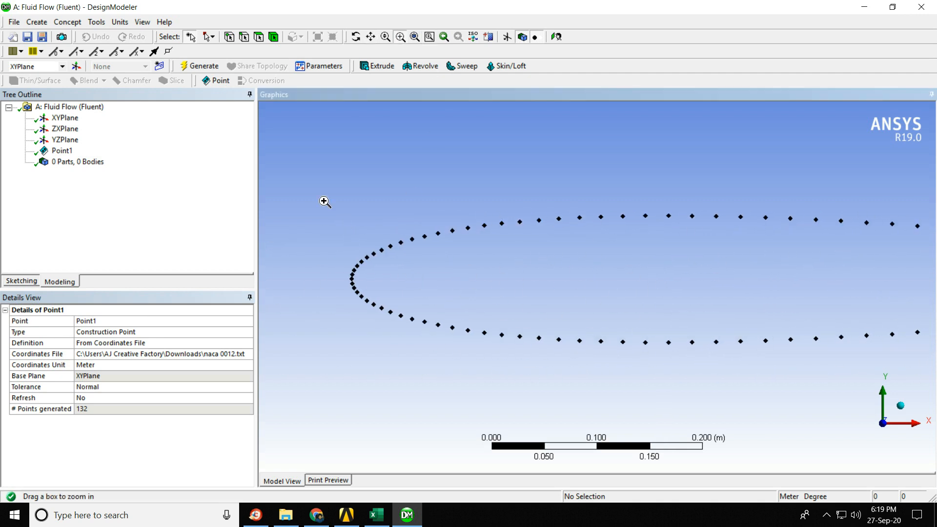
drag(323, 201, 528, 377)
drag(406, 152, 461, 296)
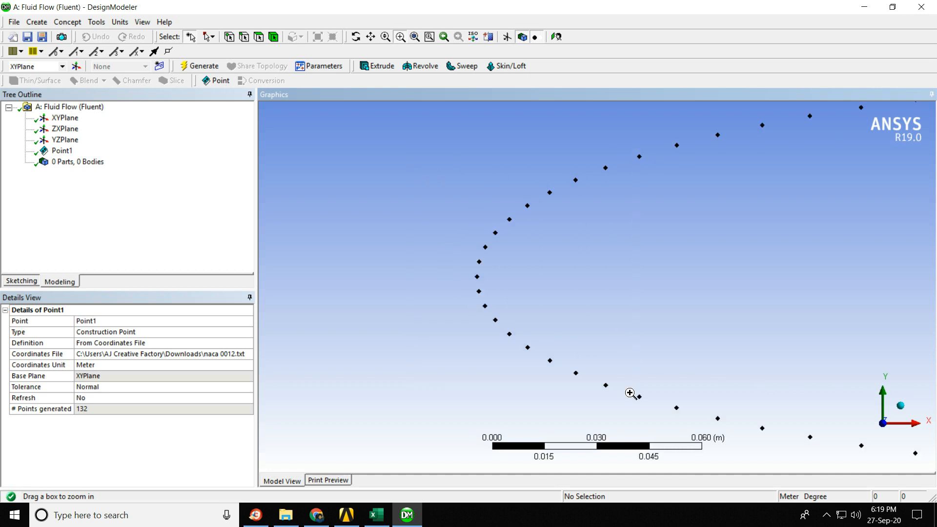
click(430, 37)
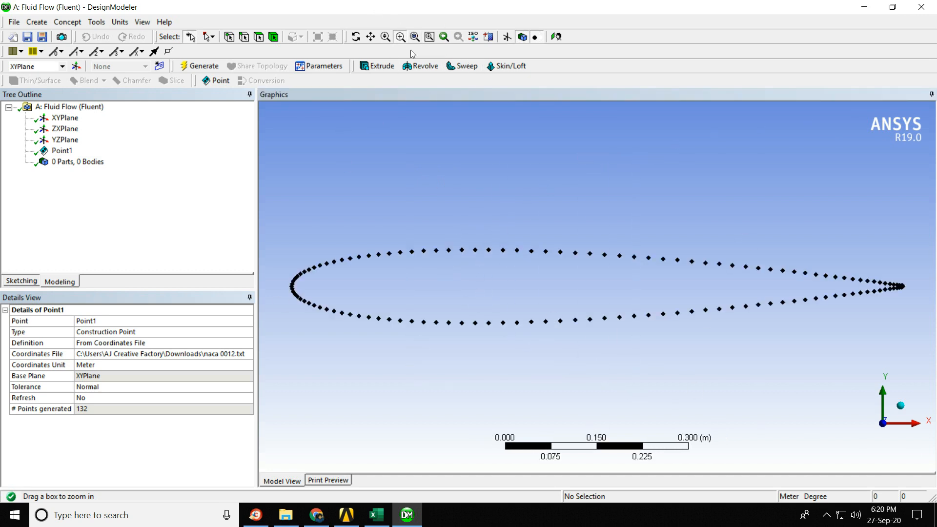
click(360, 37)
drag(605, 203, 762, 320)
click(891, 401)
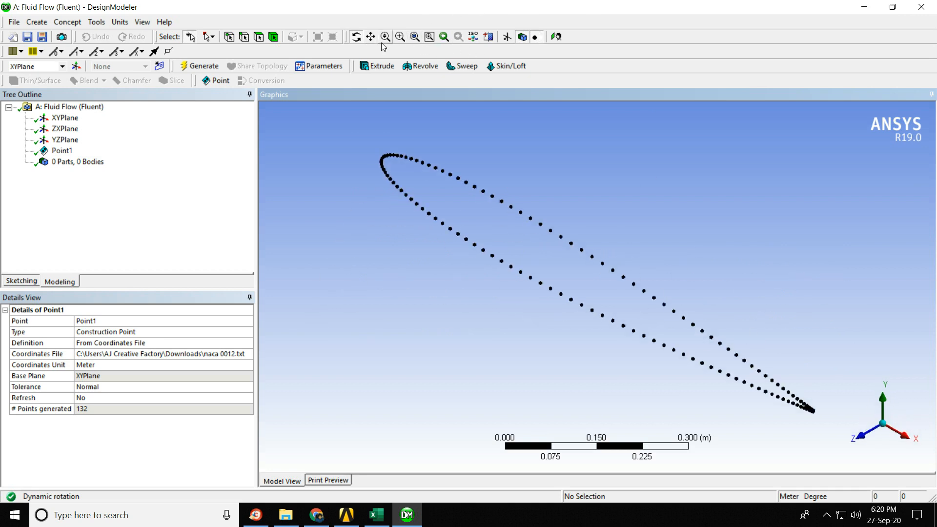
click(860, 434)
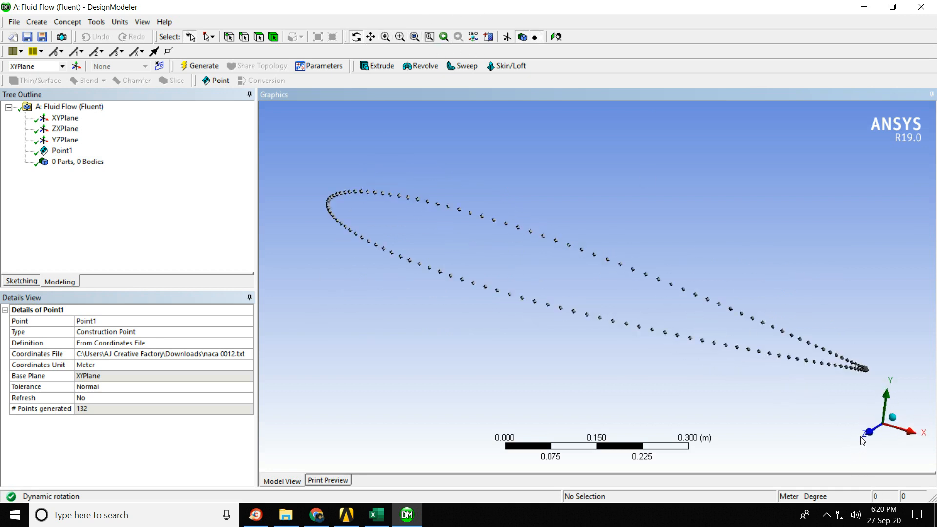
Start a Lines From Points feature and connect consecutive points from the leading edge along the front part of the airfoil's upper surface.
scroll(328, 283, up, 2)
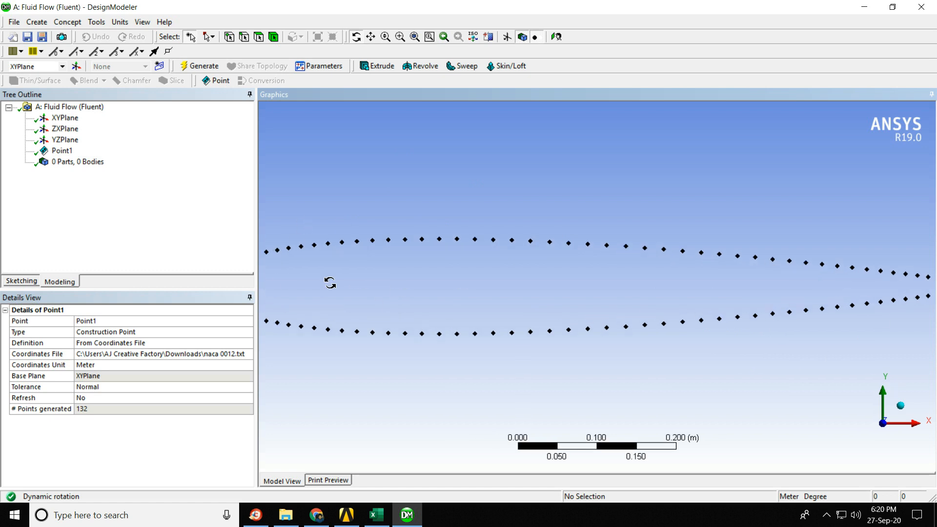
scroll(328, 283, down, 3)
click(371, 38)
drag(350, 298, 547, 312)
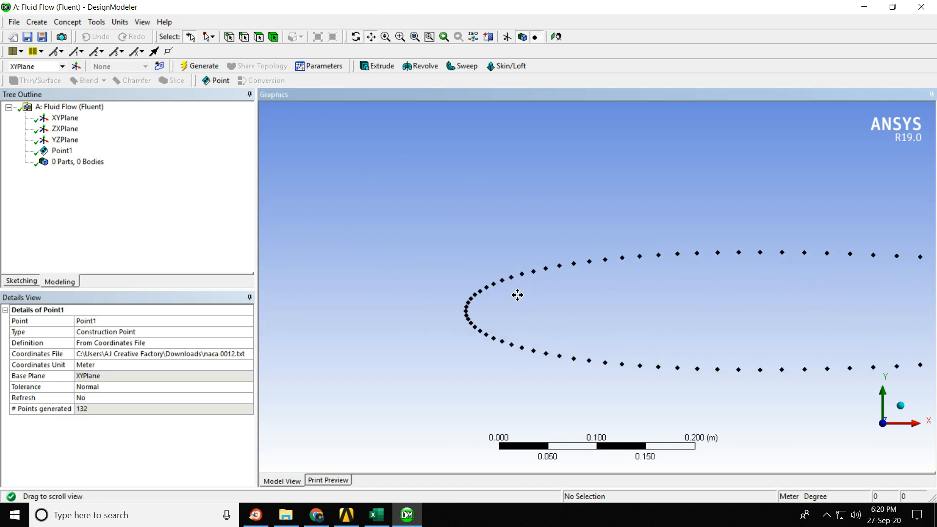
scroll(517, 295, up, 3)
drag(498, 366, 510, 282)
click(68, 22)
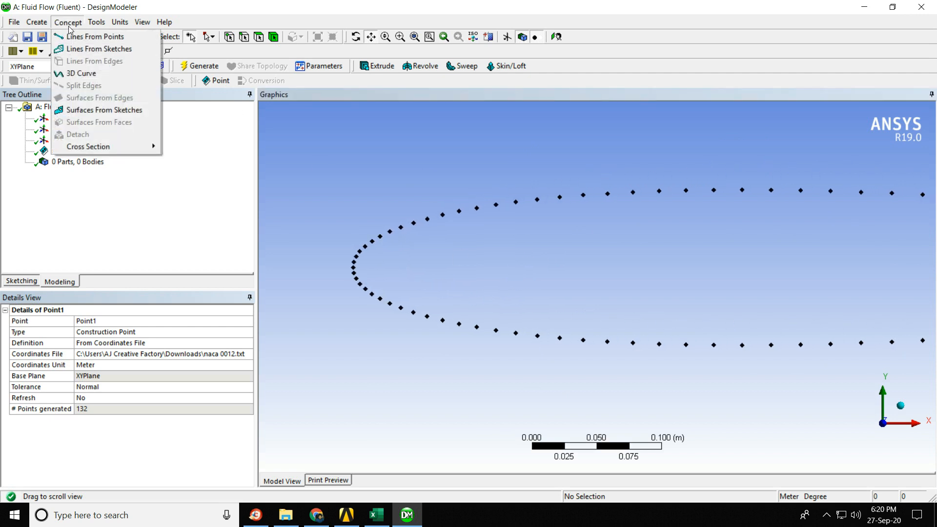
click(90, 36)
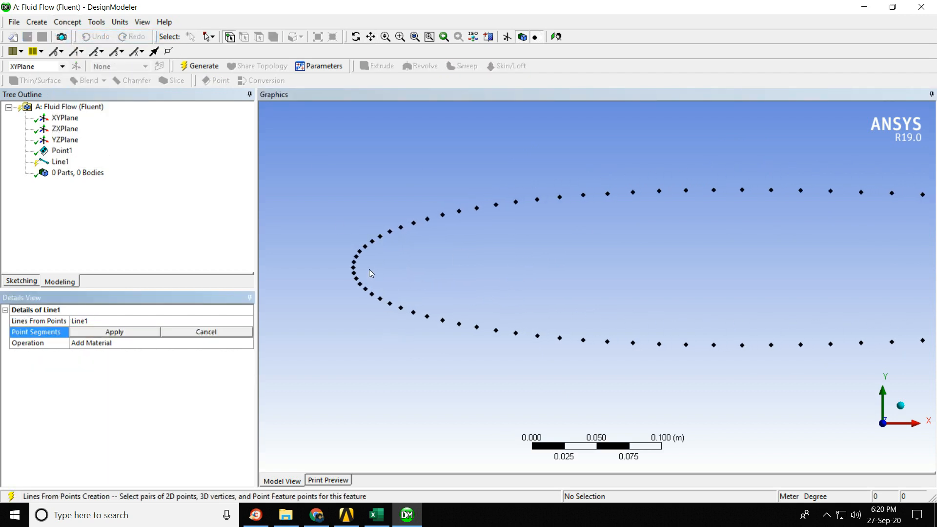
scroll(360, 274, up, 1)
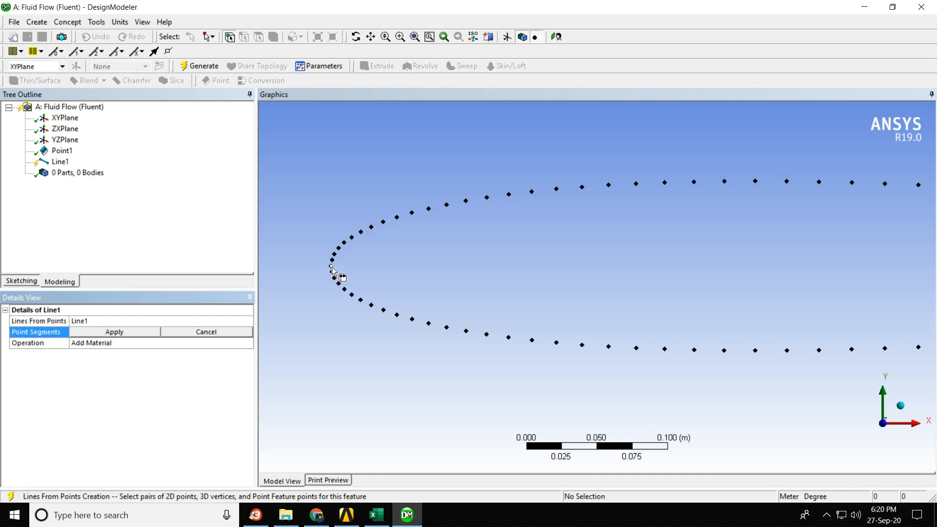
click(332, 267)
click(335, 261)
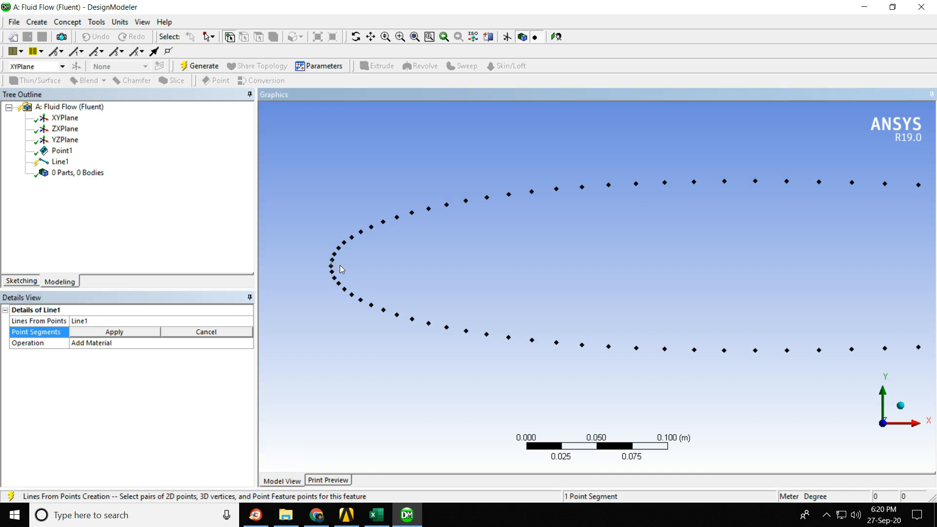
click(333, 261)
click(335, 255)
click(335, 254)
click(339, 249)
click(345, 244)
click(345, 244)
click(352, 238)
click(352, 238)
click(361, 233)
click(362, 233)
click(372, 228)
click(384, 223)
click(383, 223)
click(398, 217)
click(397, 217)
click(412, 213)
click(412, 213)
click(430, 209)
click(429, 209)
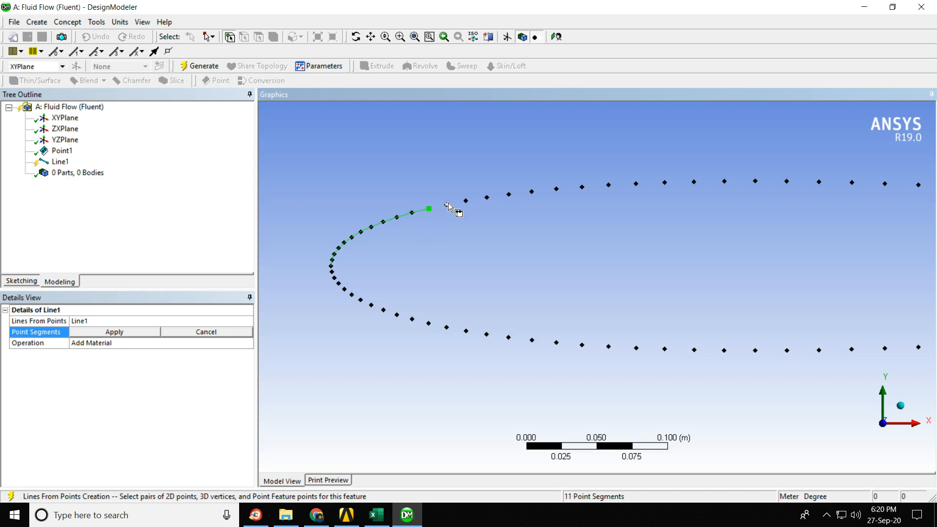
click(447, 205)
click(466, 201)
click(509, 195)
click(557, 190)
click(582, 188)
click(608, 186)
click(636, 184)
click(665, 183)
click(694, 183)
click(755, 182)
click(787, 182)
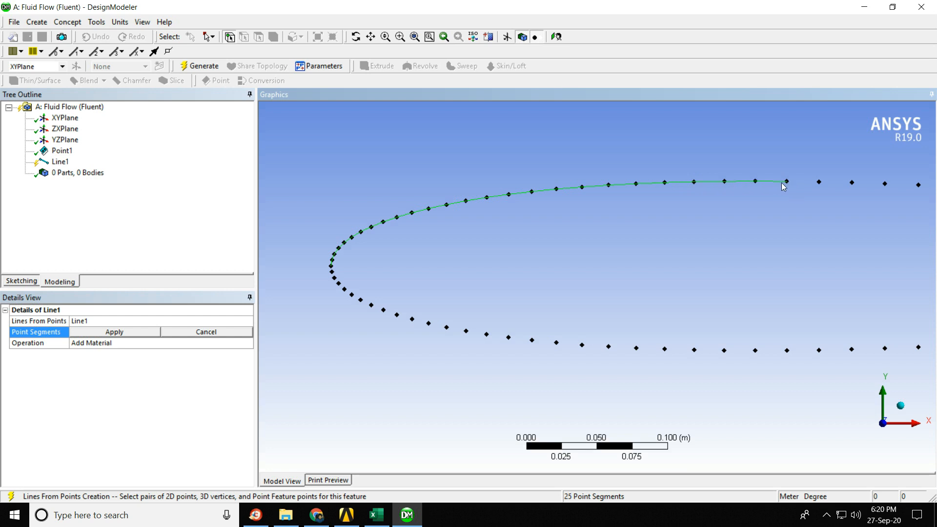
click(820, 183)
Connect consecutive points from the leading edge along the front part of the airfoil's lower surface, and extend the upper-surface chain equally far back.
click(333, 271)
click(335, 277)
click(342, 287)
click(345, 289)
click(351, 295)
click(361, 301)
click(371, 305)
click(384, 311)
click(383, 310)
click(412, 319)
click(429, 324)
click(447, 329)
click(467, 331)
click(487, 335)
click(509, 337)
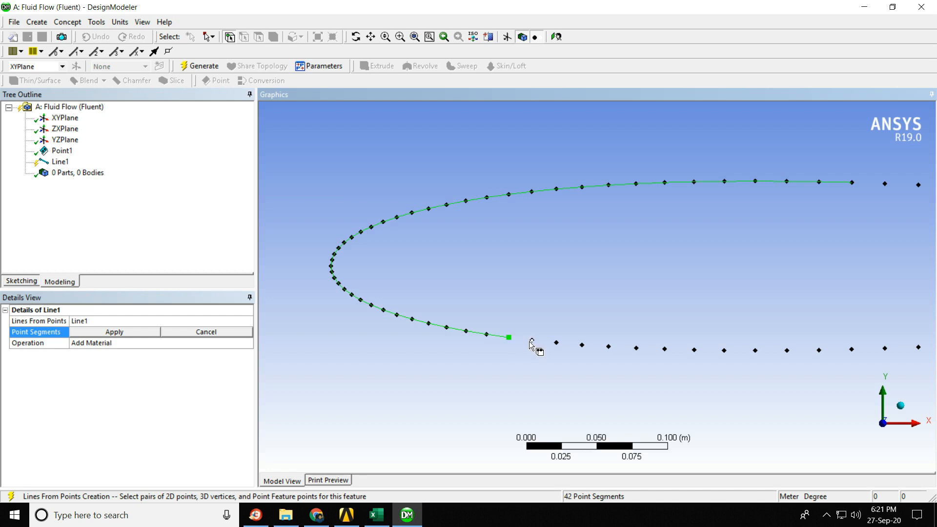
click(532, 342)
click(557, 343)
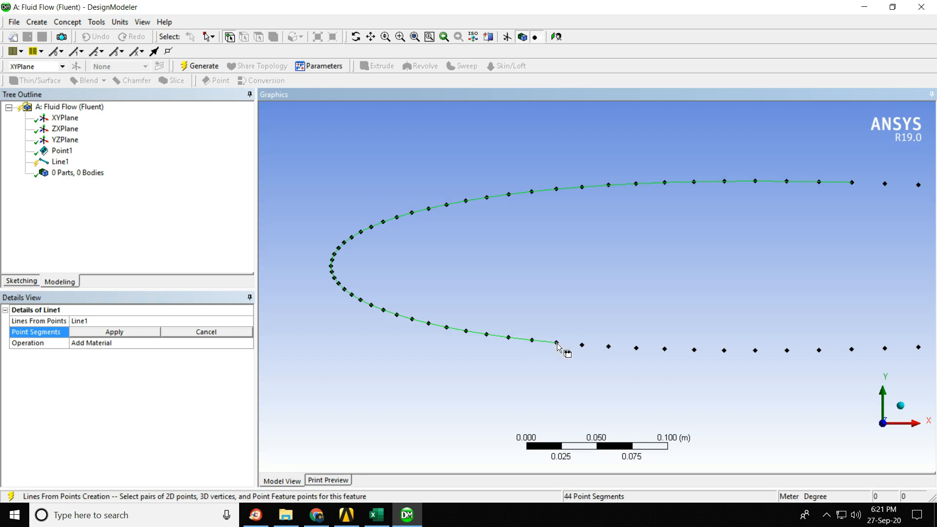
click(583, 346)
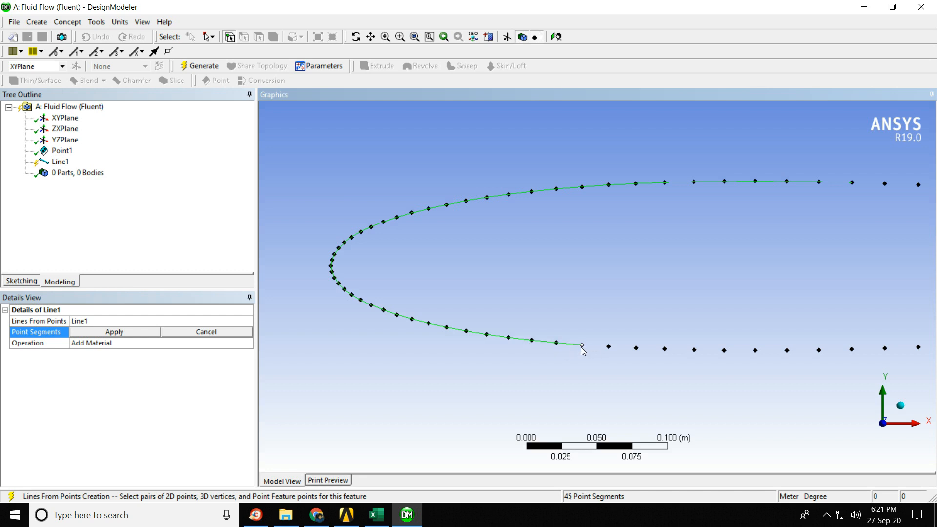
click(609, 347)
click(637, 349)
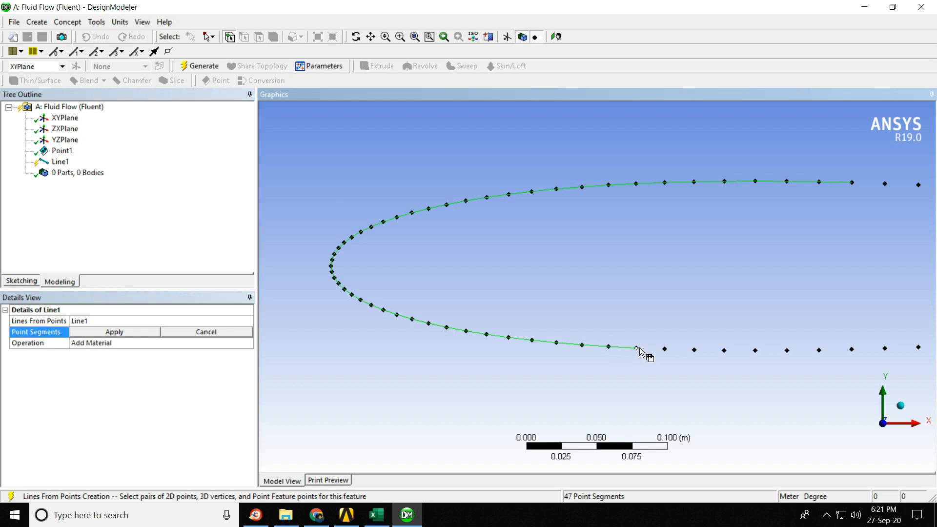
click(666, 350)
click(695, 351)
click(725, 351)
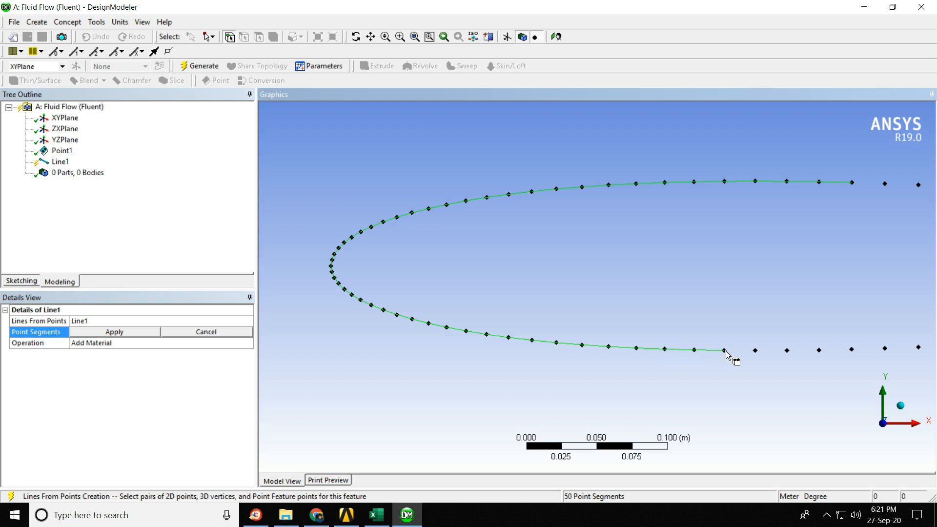
click(756, 351)
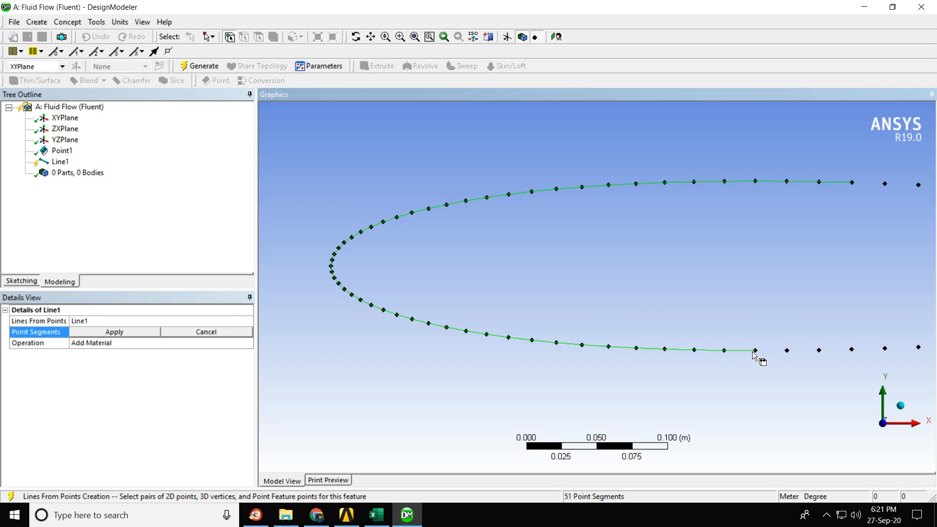
click(788, 351)
click(820, 351)
click(852, 351)
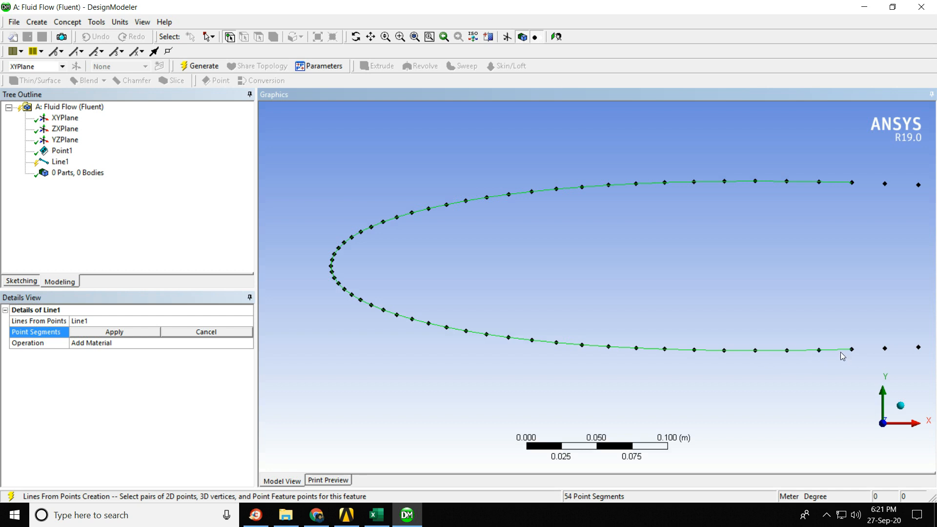
click(884, 349)
click(919, 348)
click(919, 185)
Continue the line chain along the rear part of the airfoil's upper surface, starting from its last connected point.
scroll(836, 276, down, 3)
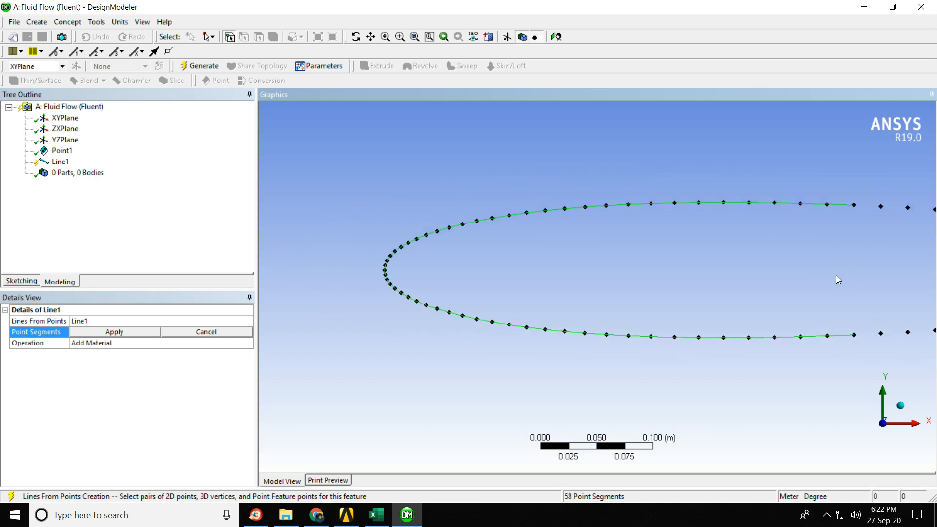
click(400, 36)
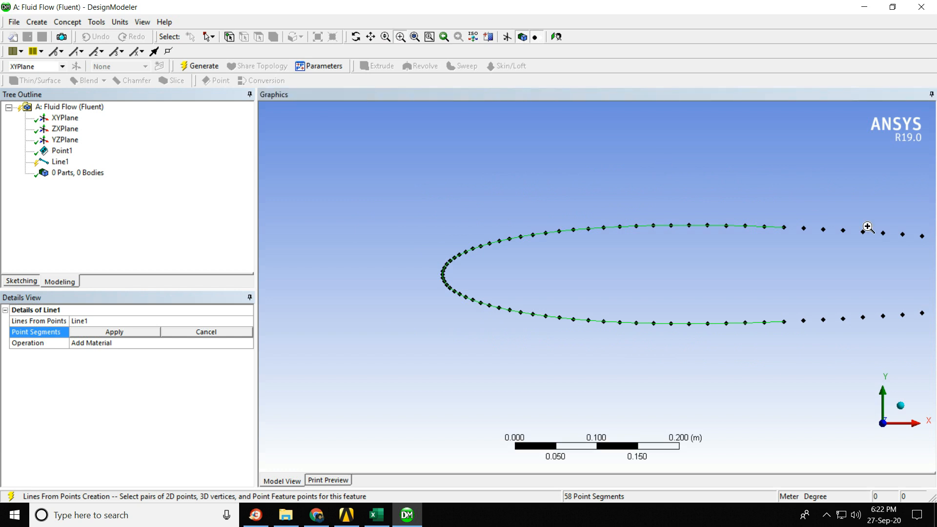
scroll(844, 253, down, 5)
scroll(737, 278, up, 5)
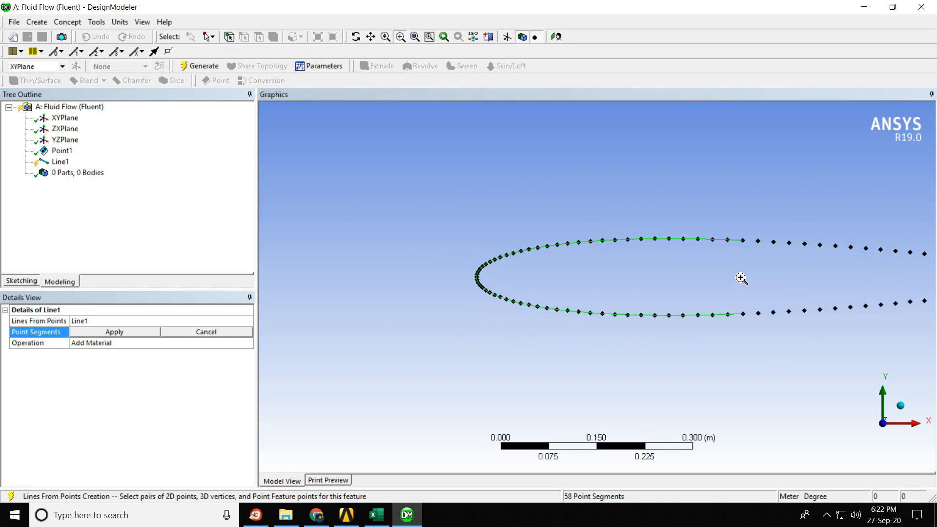
scroll(754, 239, down, 1)
drag(717, 236, 935, 373)
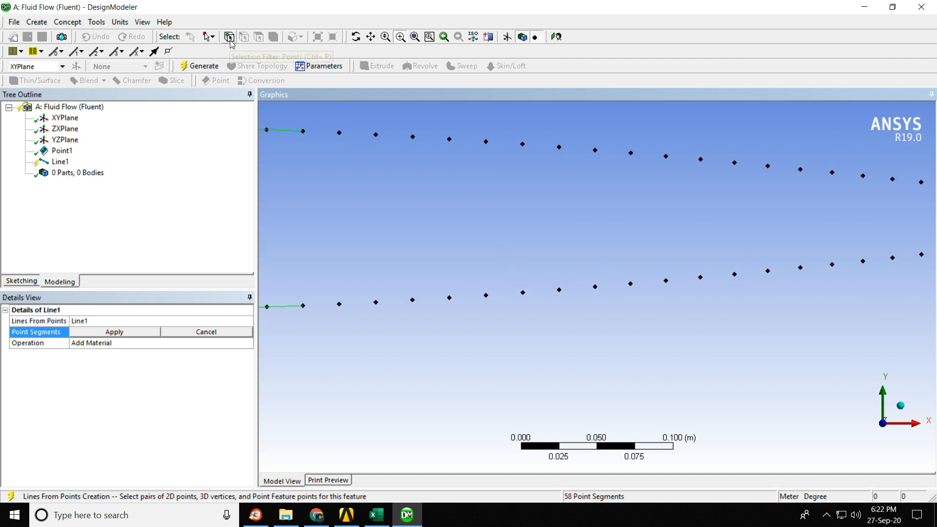
click(302, 131)
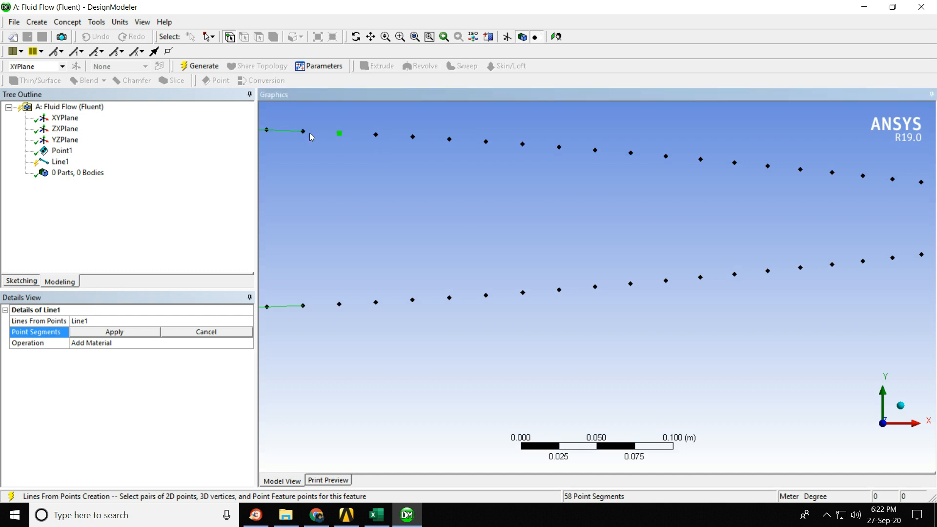
click(340, 133)
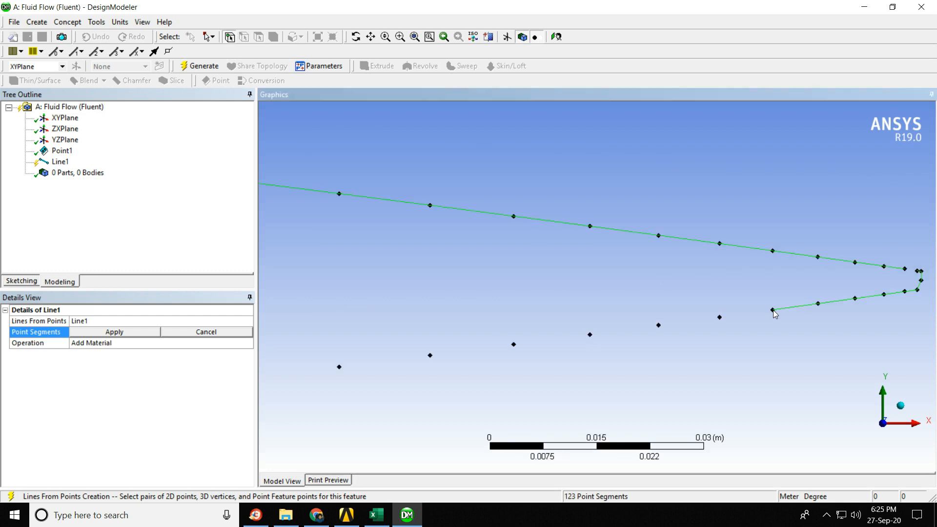
Connect the remaining lower-surface points forward from the trailing edge until they meet the line chain already made at the front.
click(720, 317)
click(721, 318)
click(659, 326)
click(590, 335)
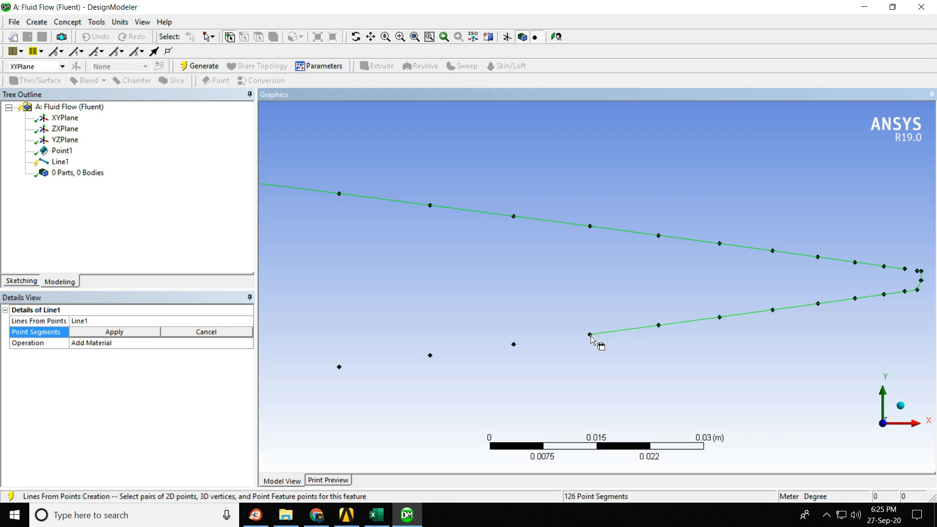
click(513, 344)
click(514, 346)
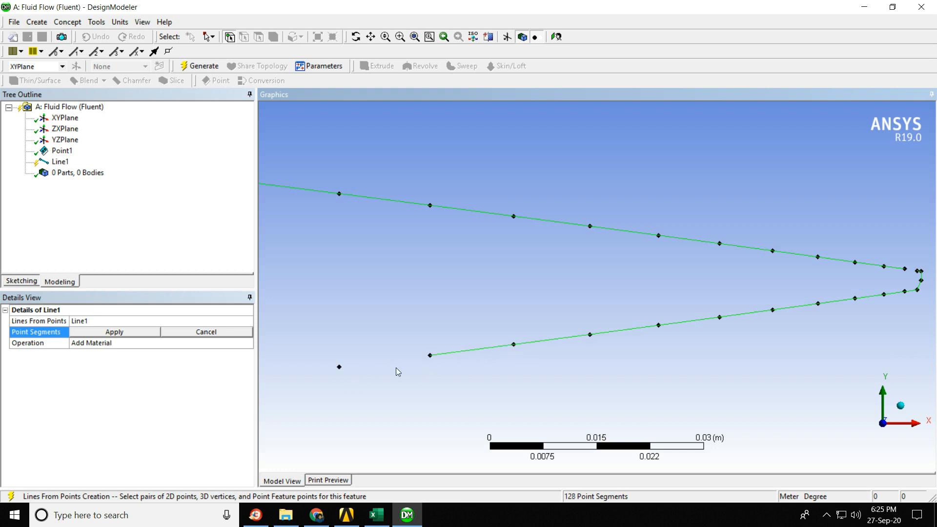
click(340, 368)
scroll(362, 367, down, 2)
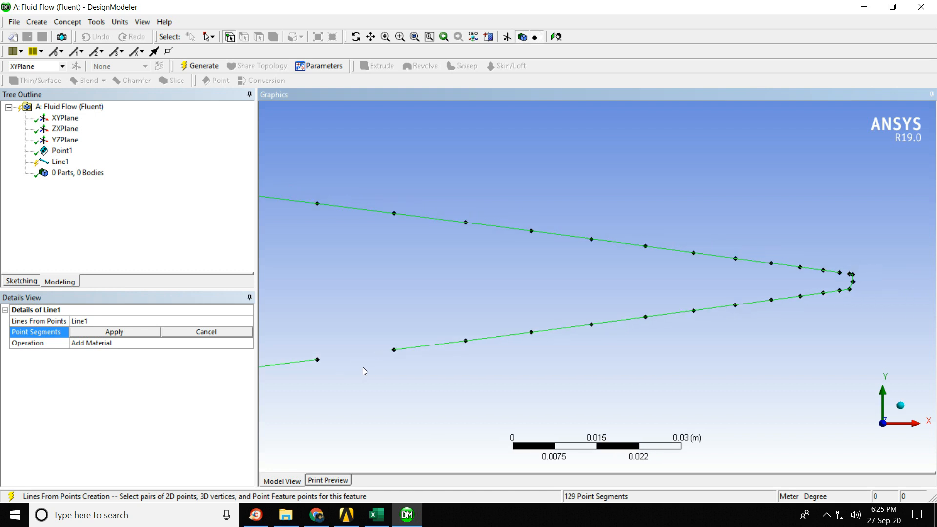
click(394, 350)
click(319, 361)
scroll(898, 296, up, 1)
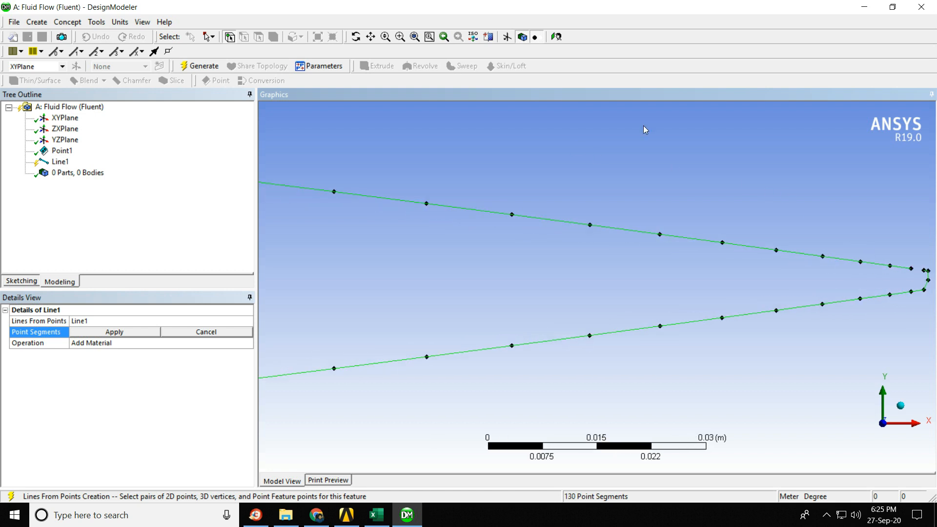
Close the gap between the last two upper-surface points at the trailing edge and apply the point segments.
click(924, 271)
click(911, 269)
scroll(875, 321, down, 1)
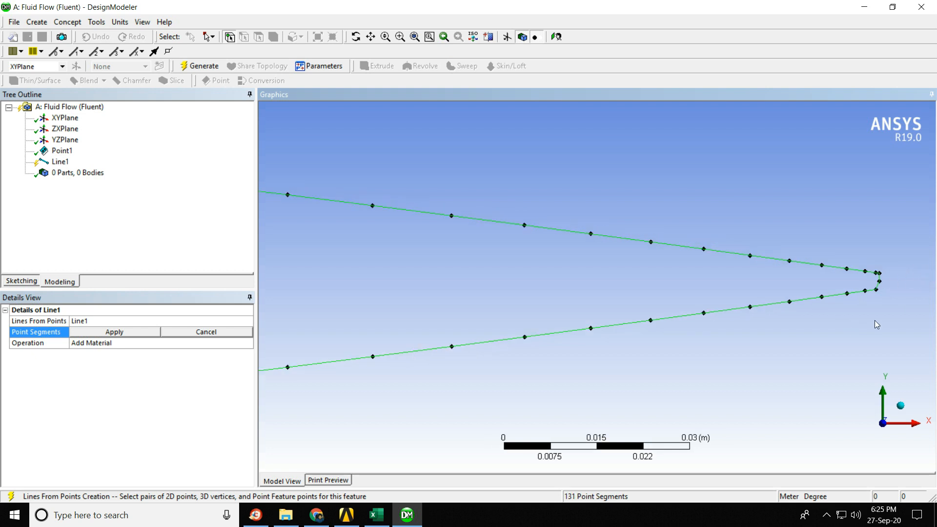
scroll(875, 324, down, 2)
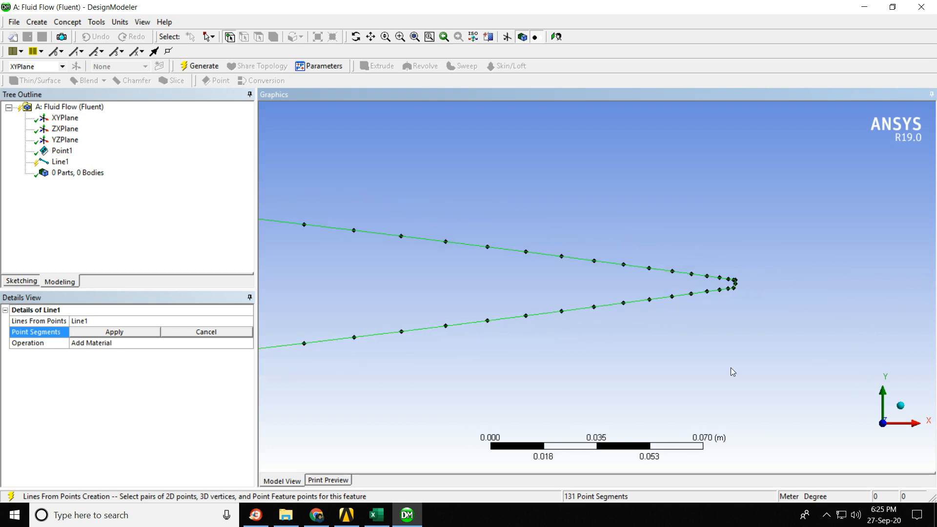
click(87, 336)
Examine the connected airfoil outline in isometric view and facing the XY plane, both whole and up close.
scroll(530, 327, down, 3)
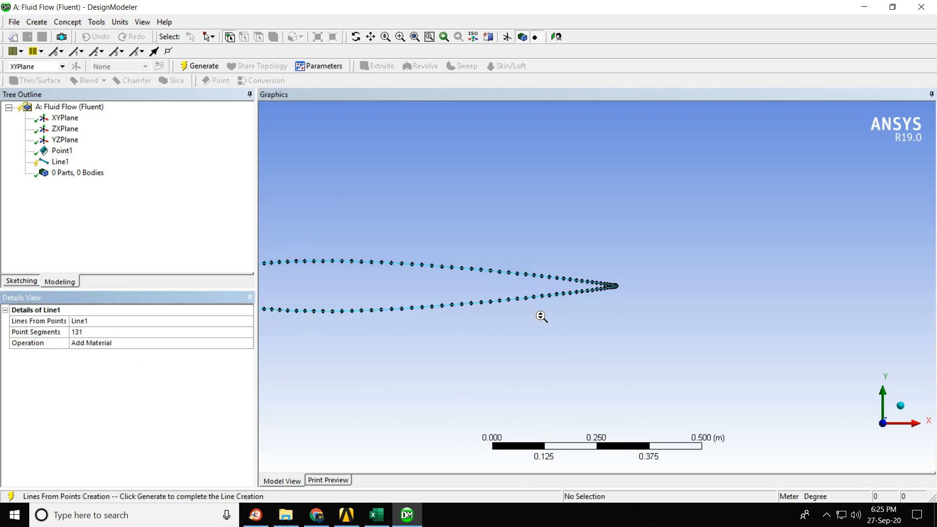
scroll(540, 301, down, 2)
scroll(540, 300, up, 1)
click(901, 406)
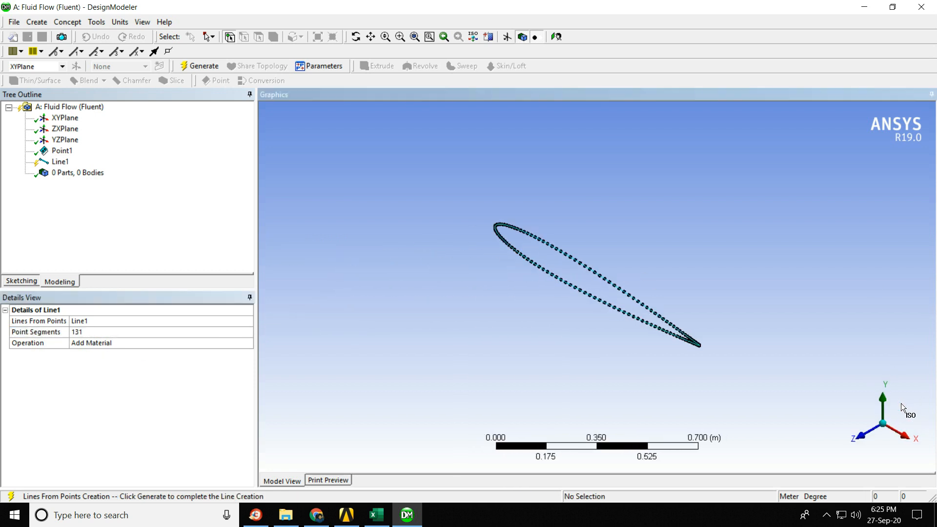
click(861, 436)
scroll(655, 295, up, 3)
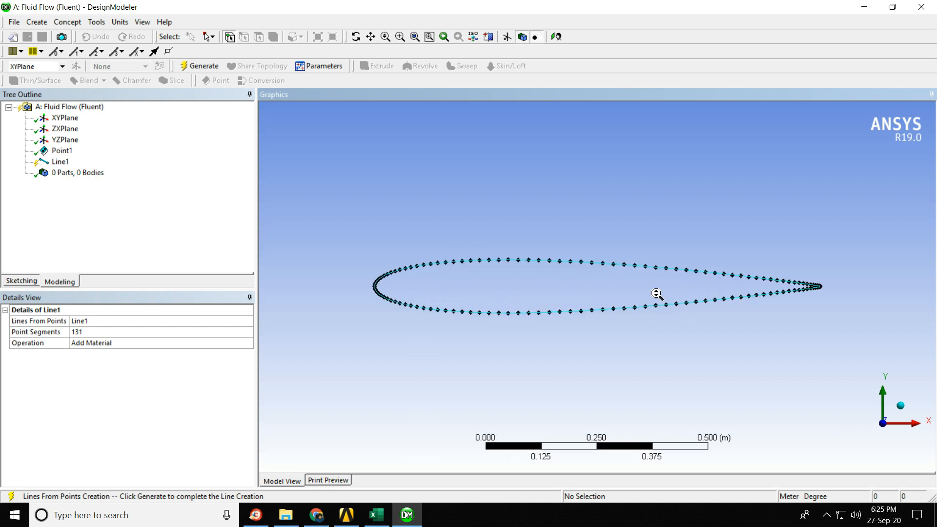
scroll(699, 283, up, 1)
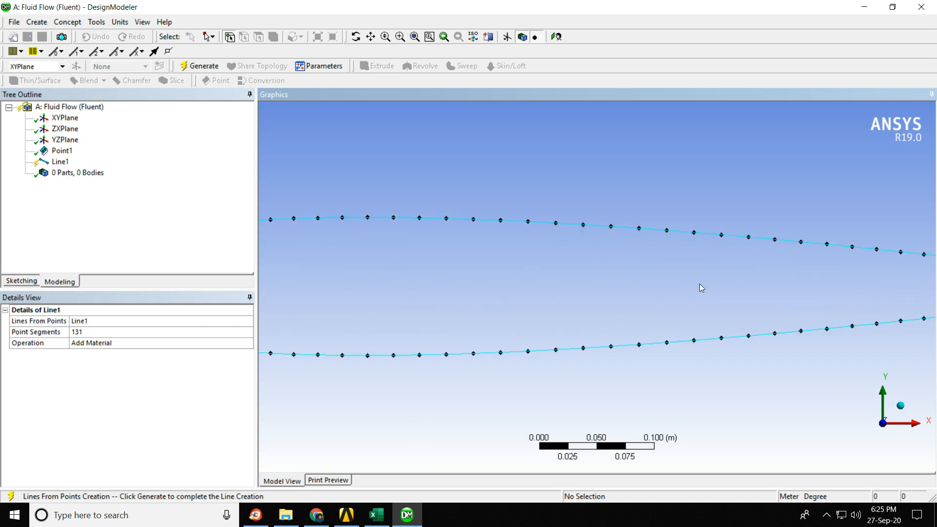
scroll(700, 283, down, 3)
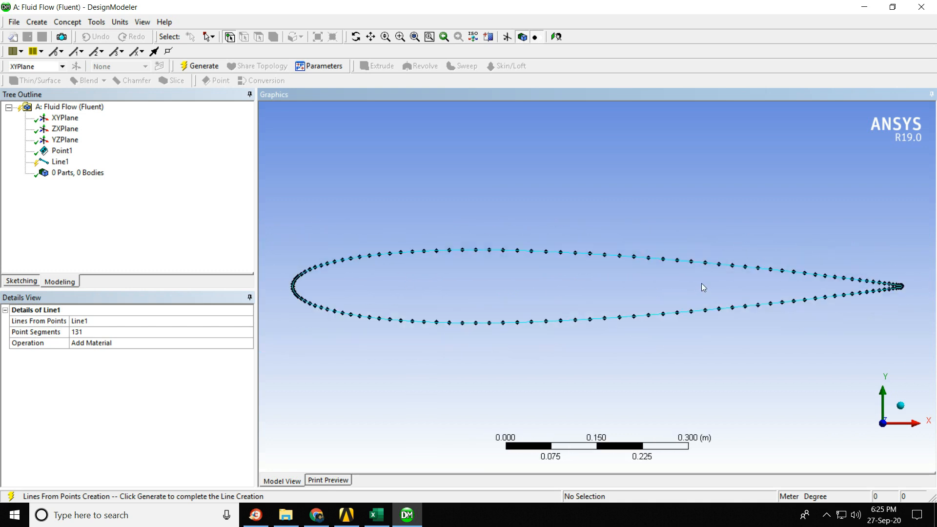
click(63, 24)
click(303, 250)
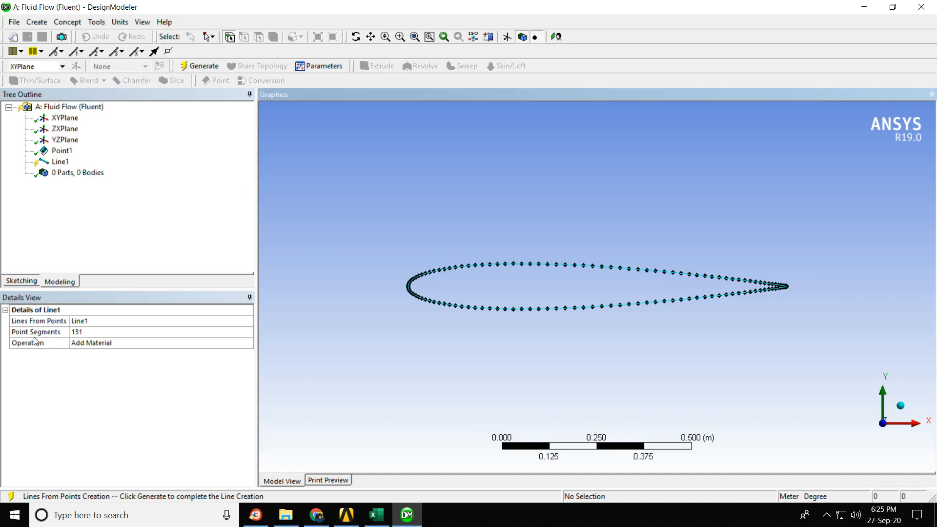
Generate the airfoil's Lines From Points feature to create the line body.
click(207, 65)
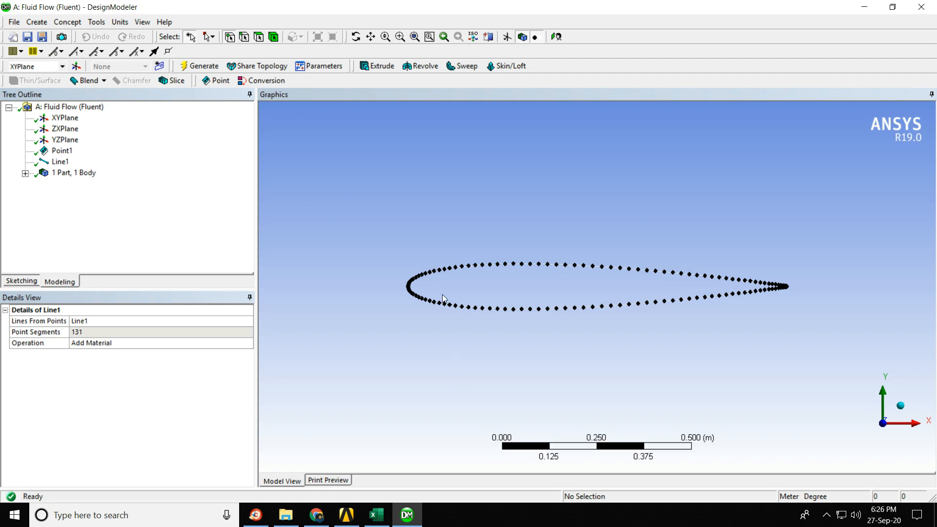
scroll(576, 279, up, 3)
scroll(577, 280, down, 2)
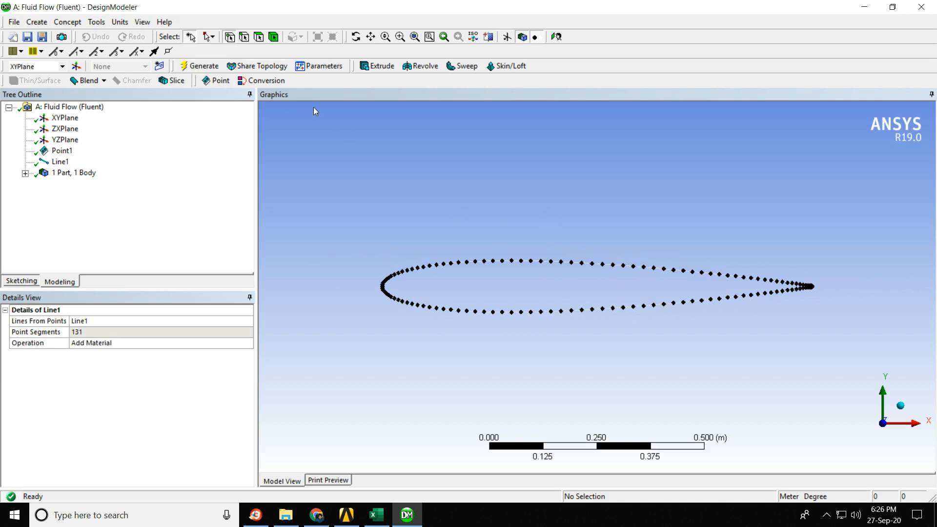
Start a Surfaces From Edges feature and select the first six upper-surface edges running back from the leading edge.
click(67, 22)
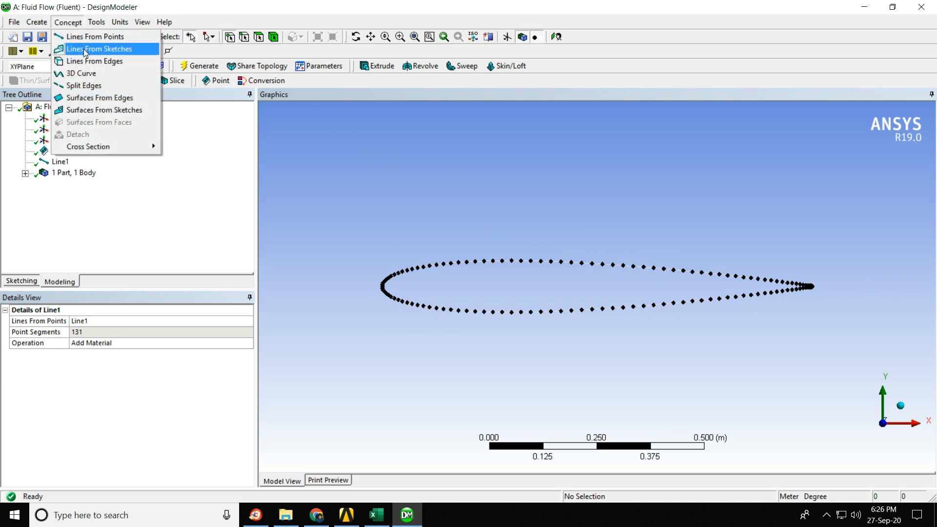
click(118, 99)
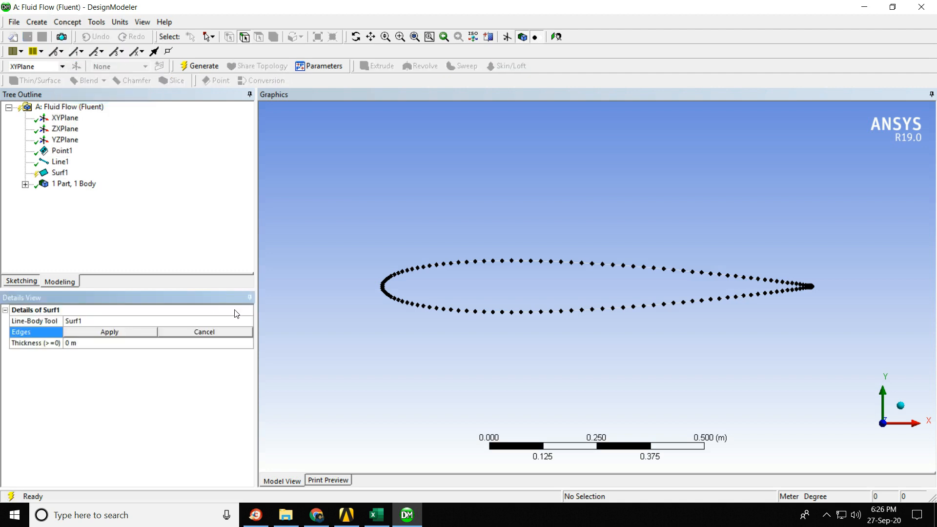
scroll(379, 283, up, 4)
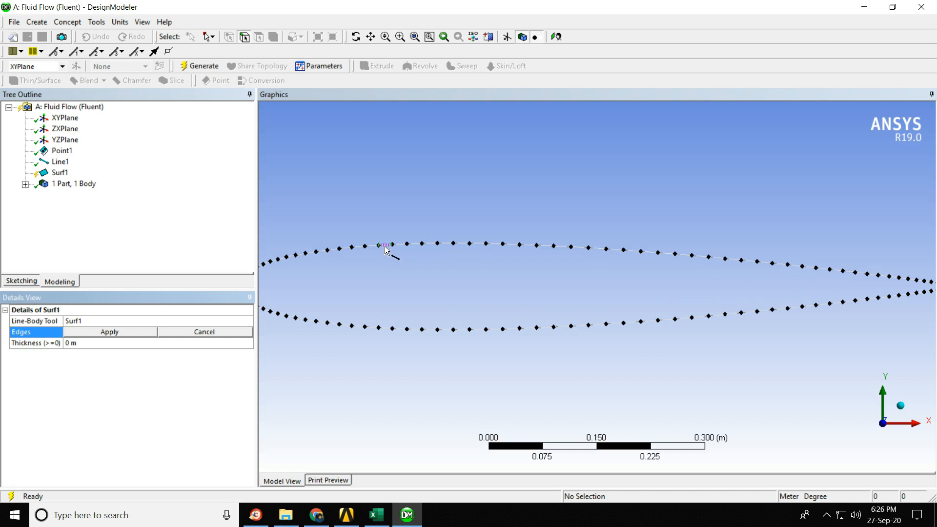
scroll(386, 250, down, 2)
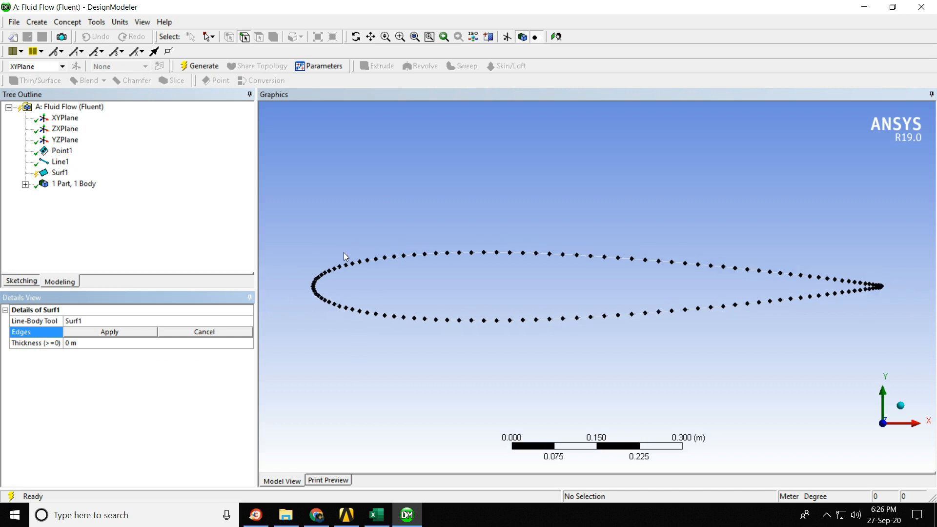
scroll(303, 295, up, 3)
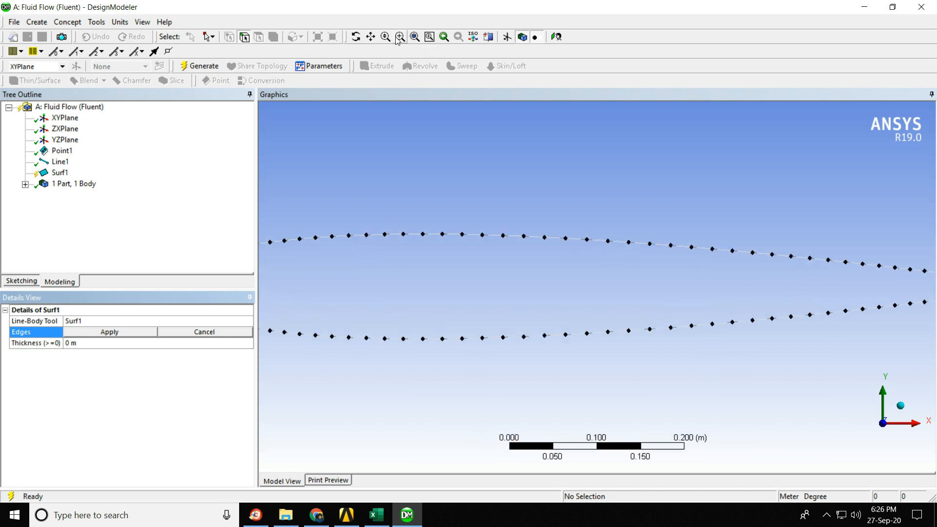
click(414, 39)
scroll(274, 291, up, 4)
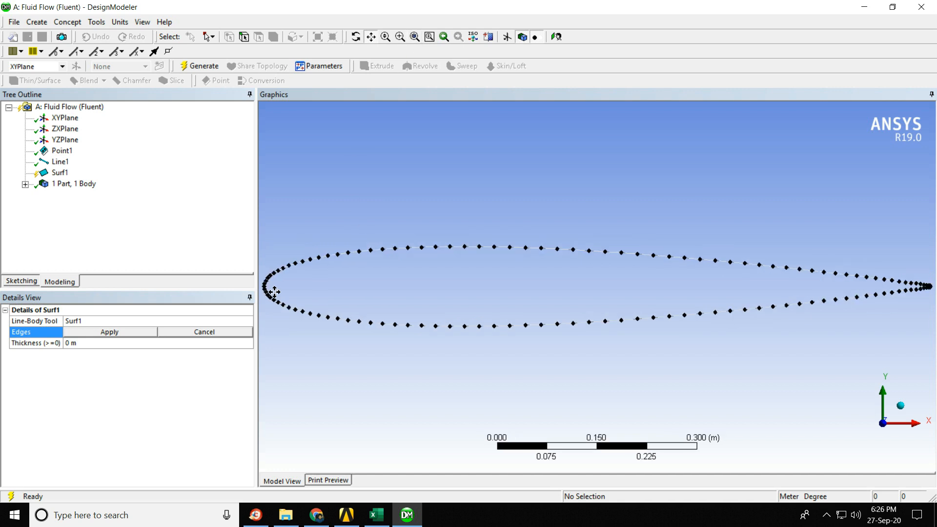
drag(298, 264, 419, 306)
scroll(418, 293, up, 3)
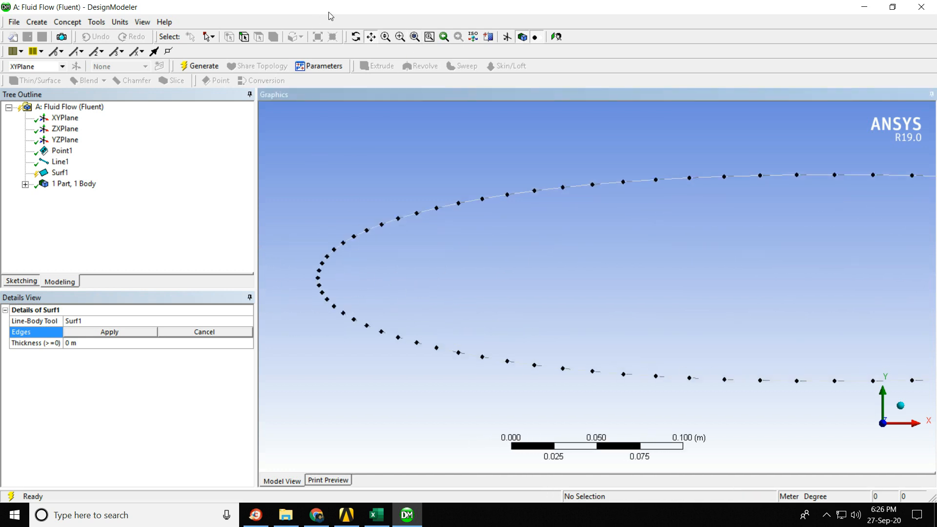
click(246, 38)
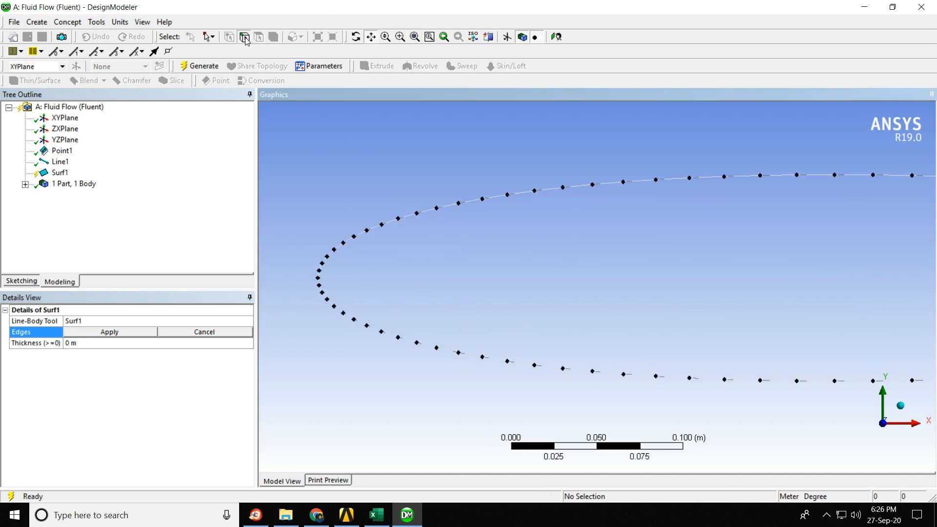
click(320, 277)
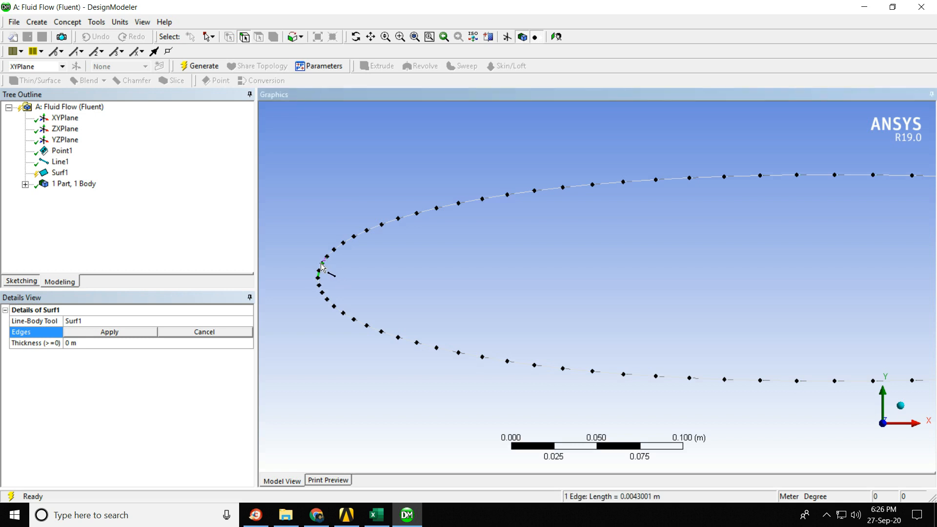
ctrl+click(322, 270)
ctrl+click(326, 260)
ctrl+click(335, 249)
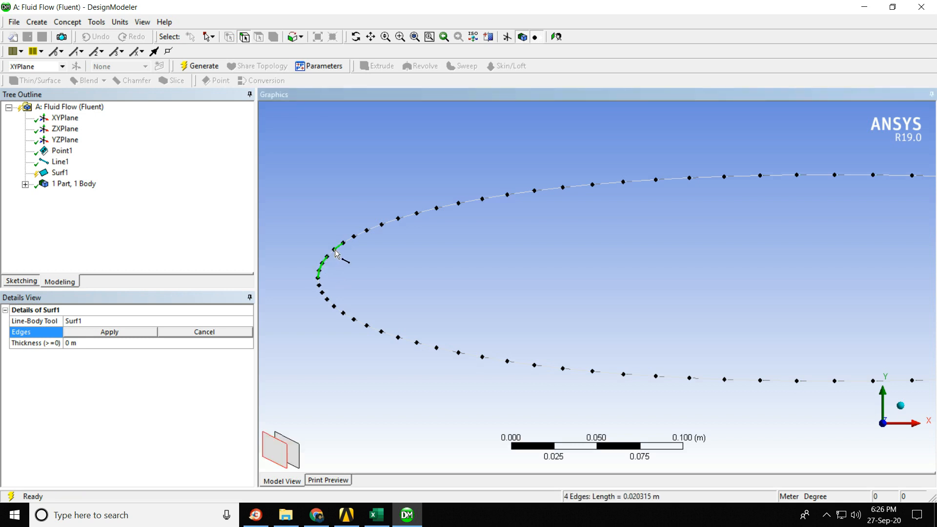
ctrl+click(329, 254)
ctrl+click(348, 239)
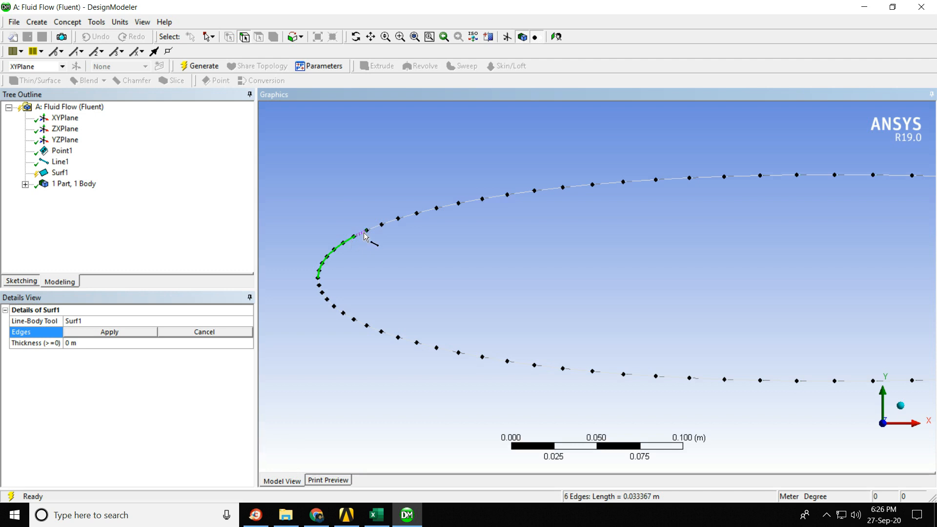
Extend the edge selection rearward along the front part of the upper surface and add the first two lower-surface edges at the leading edge.
ctrl+click(361, 233)
ctrl+click(375, 228)
ctrl+click(391, 222)
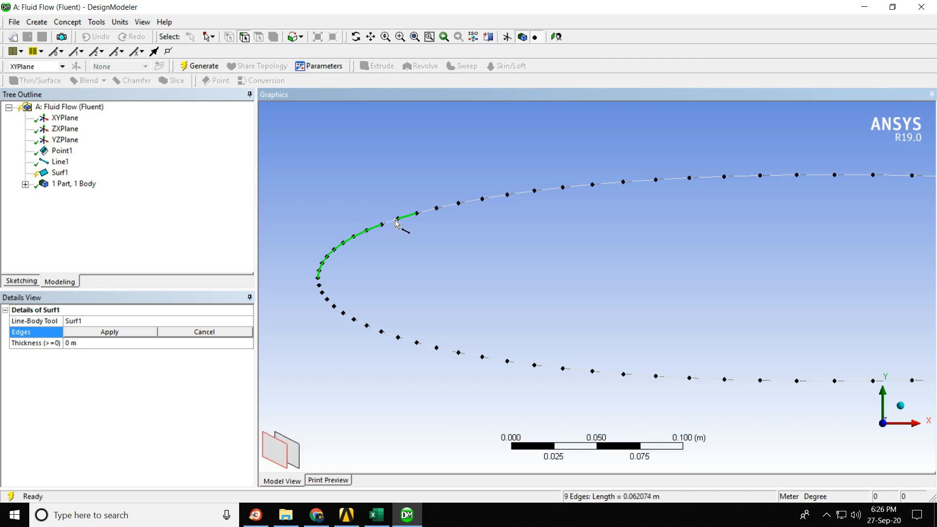
ctrl+click(408, 216)
ctrl+click(428, 211)
ctrl+click(448, 205)
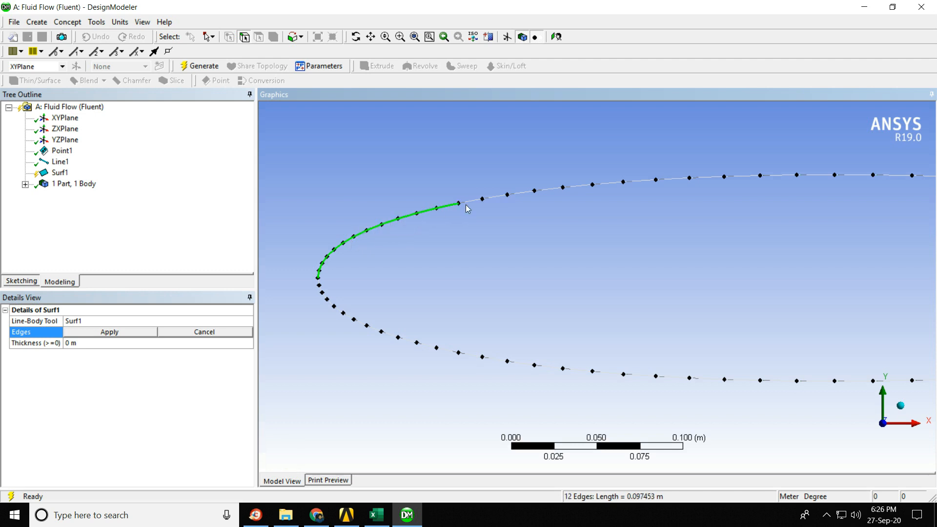
ctrl+click(471, 202)
ctrl+click(493, 200)
ctrl+click(521, 197)
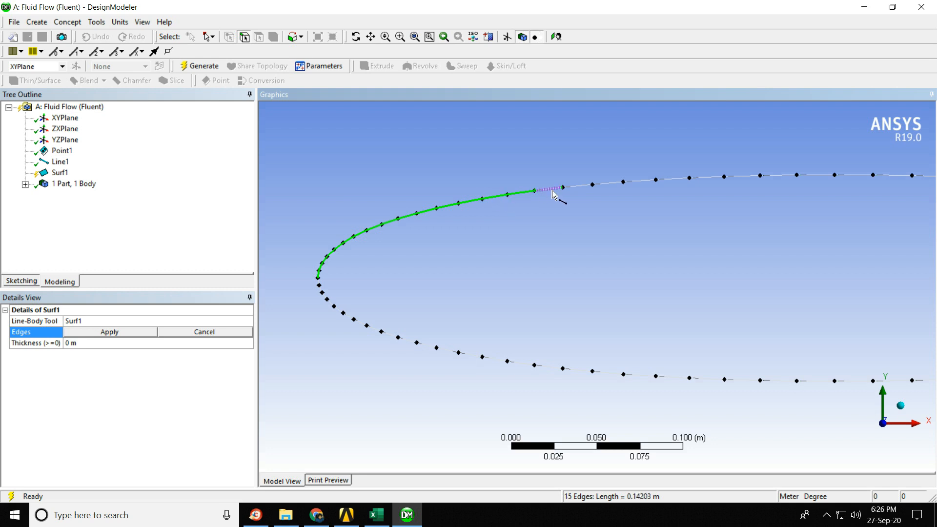
ctrl+click(549, 192)
ctrl+click(580, 188)
ctrl+click(613, 184)
ctrl+click(643, 181)
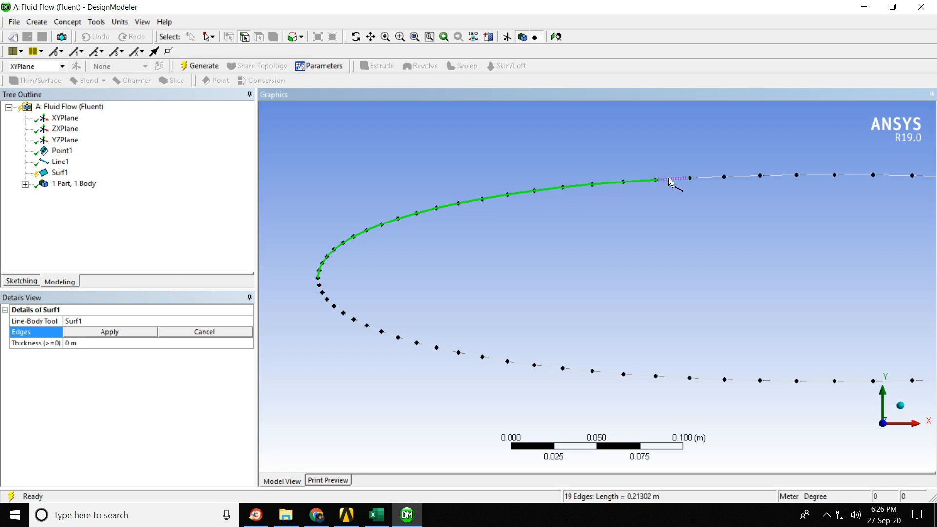
ctrl+click(676, 178)
ctrl+click(708, 177)
ctrl+click(743, 176)
ctrl+click(791, 176)
ctrl+click(816, 175)
ctrl+click(855, 175)
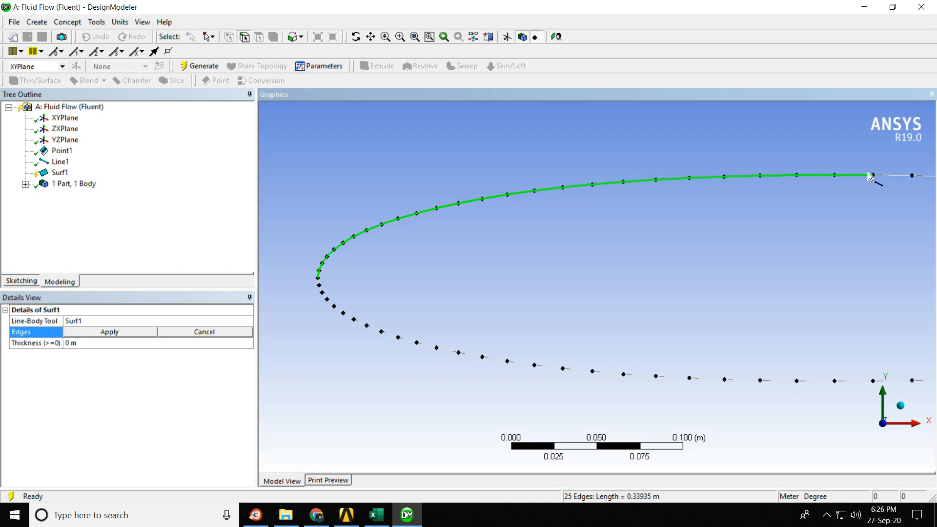
ctrl+click(894, 175)
ctrl+click(925, 176)
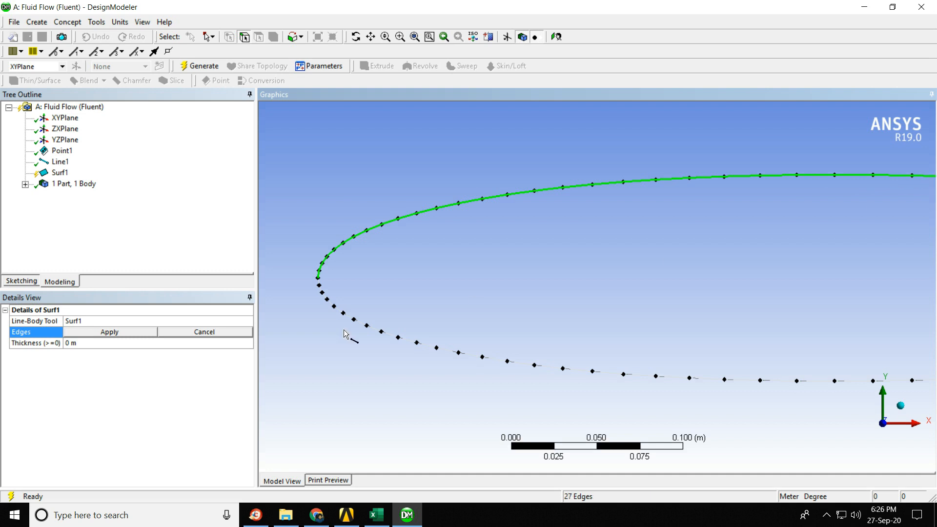
ctrl+click(318, 282)
ctrl+click(321, 289)
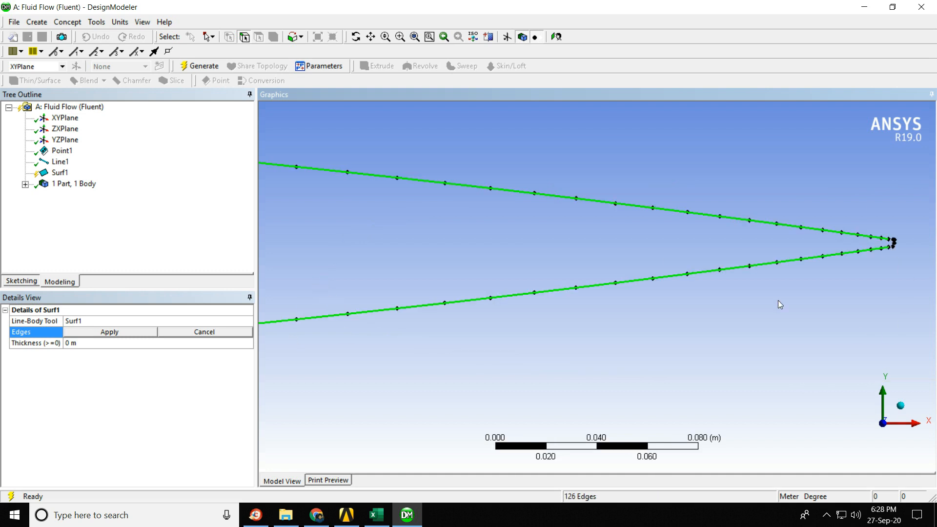
Add the five remaining edges around the trailing edge to the selection and generate the airfoil surface with 0 m thickness.
click(400, 37)
drag(846, 223, 935, 286)
click(244, 36)
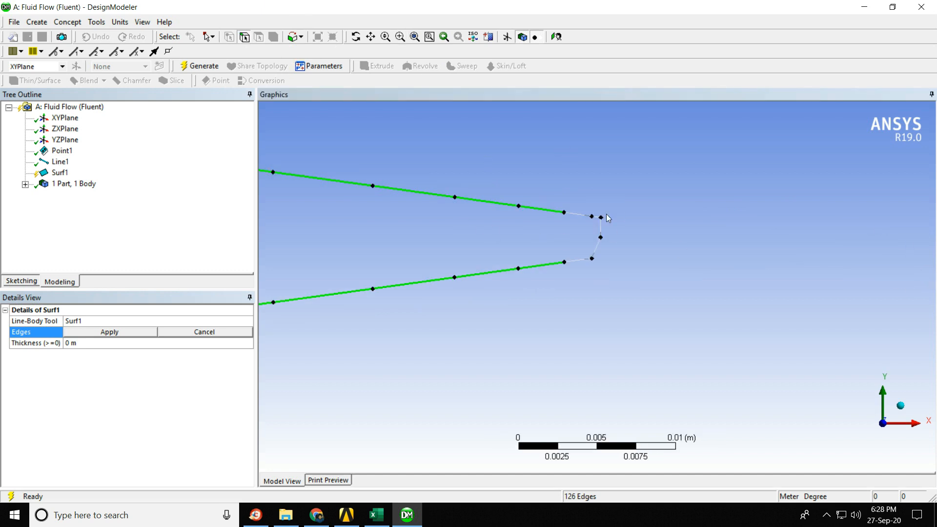
ctrl+click(581, 215)
ctrl+click(596, 216)
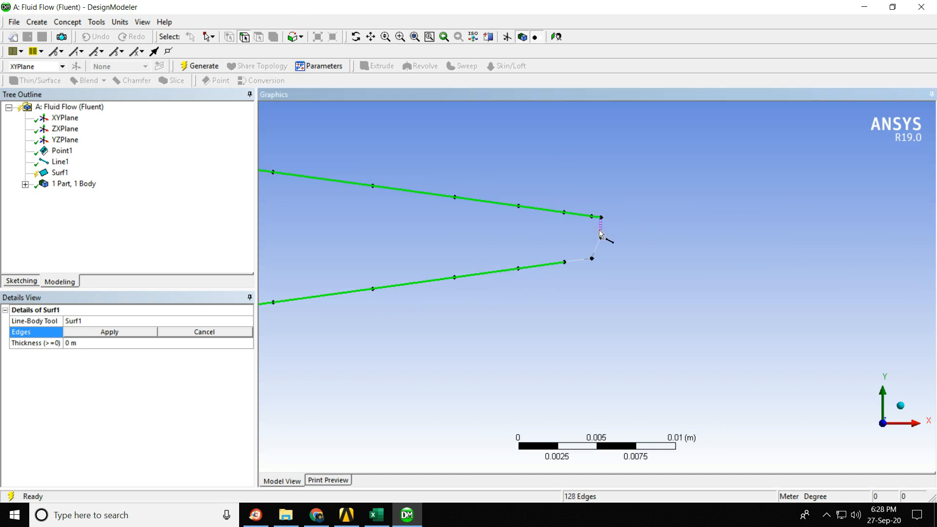
ctrl+click(601, 229)
ctrl+click(597, 248)
ctrl+click(578, 260)
click(134, 335)
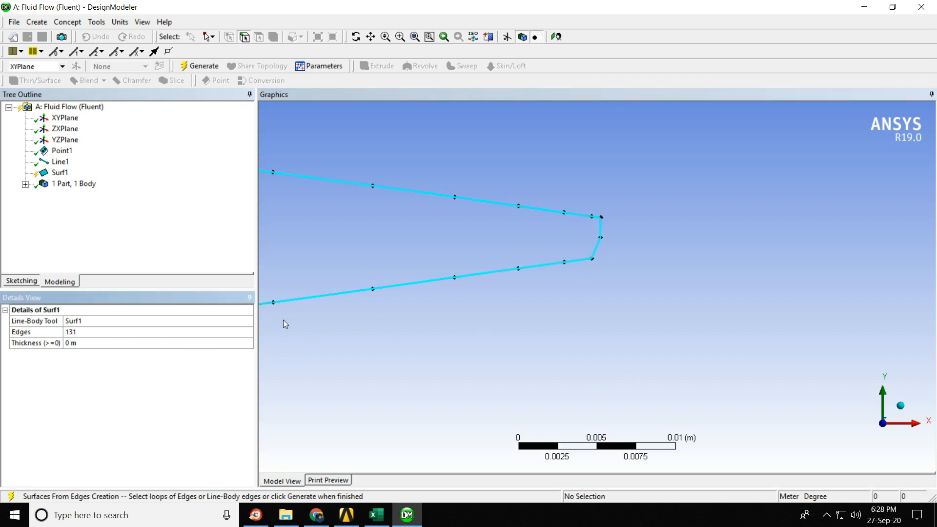
click(199, 66)
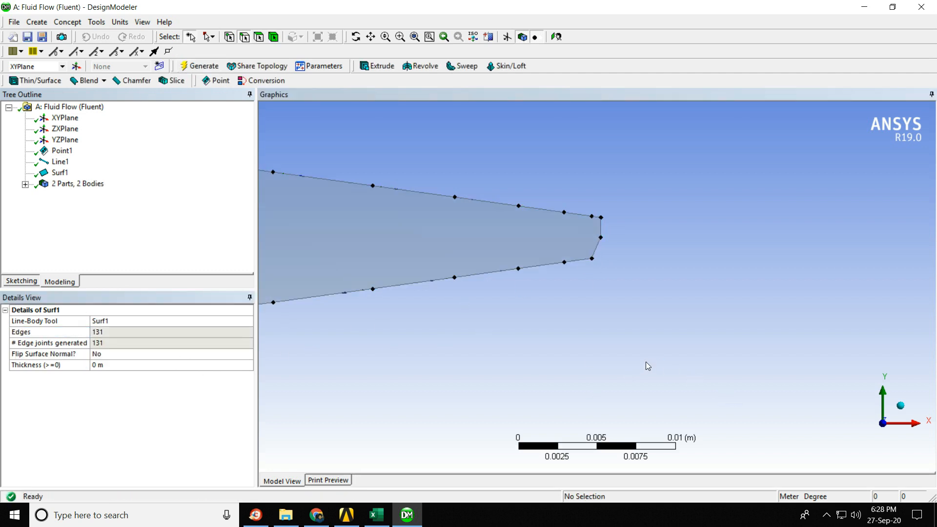
Examine the generated airfoil surface as a whole in isometric view, edge-on and facing the XY plane.
scroll(537, 218, down, 10)
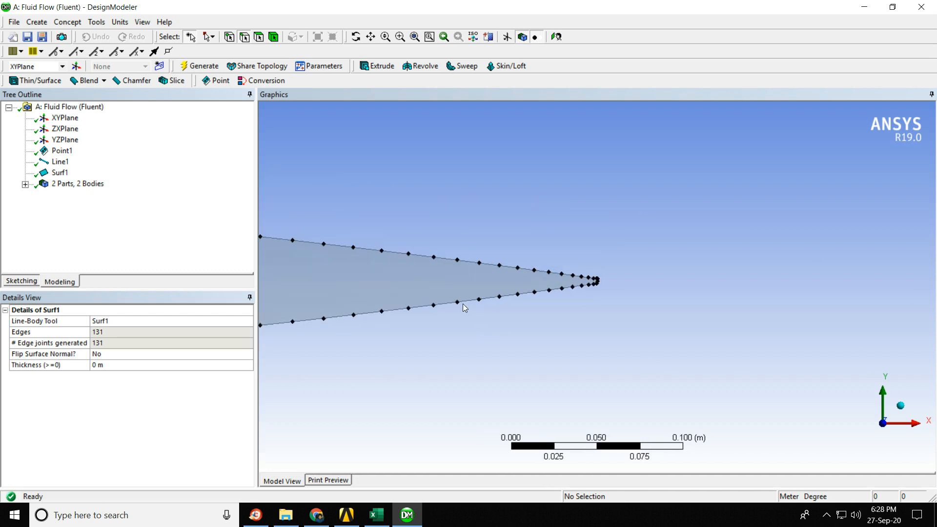
scroll(464, 309, down, 8)
scroll(385, 283, up, 2)
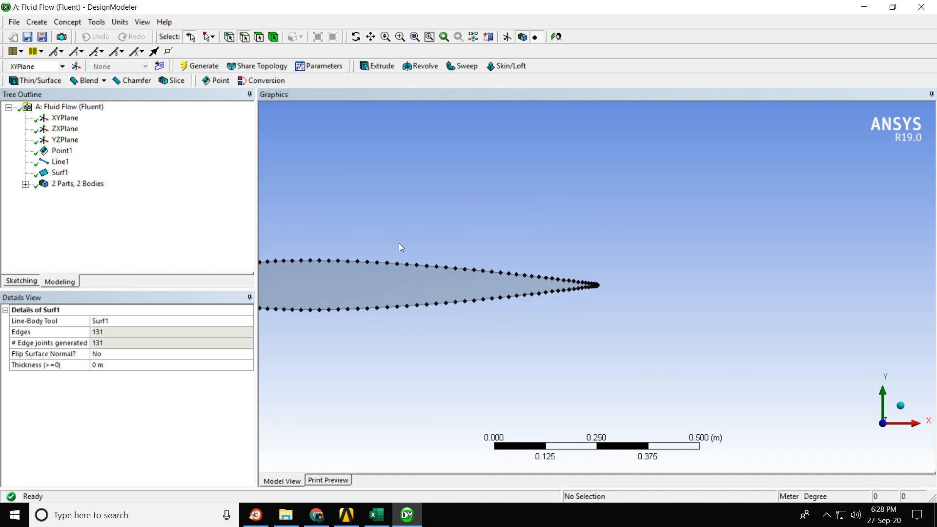
click(901, 405)
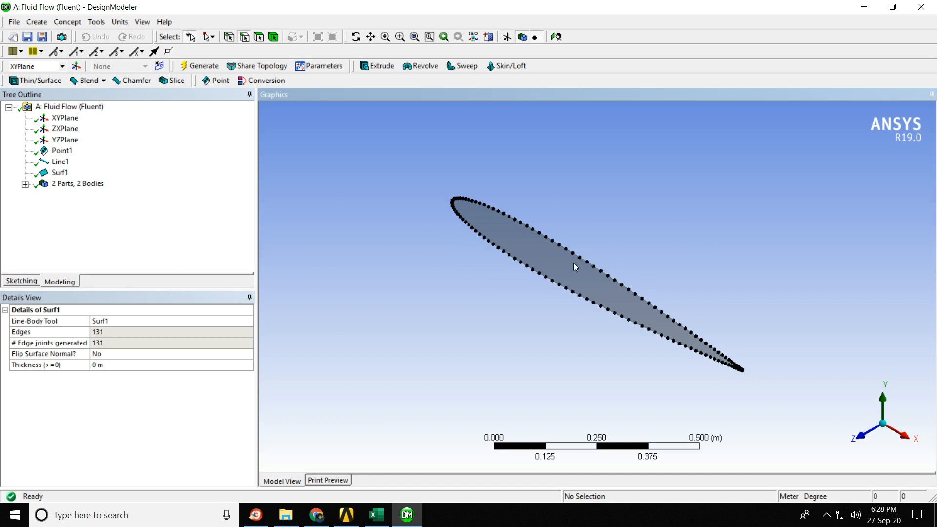
click(876, 429)
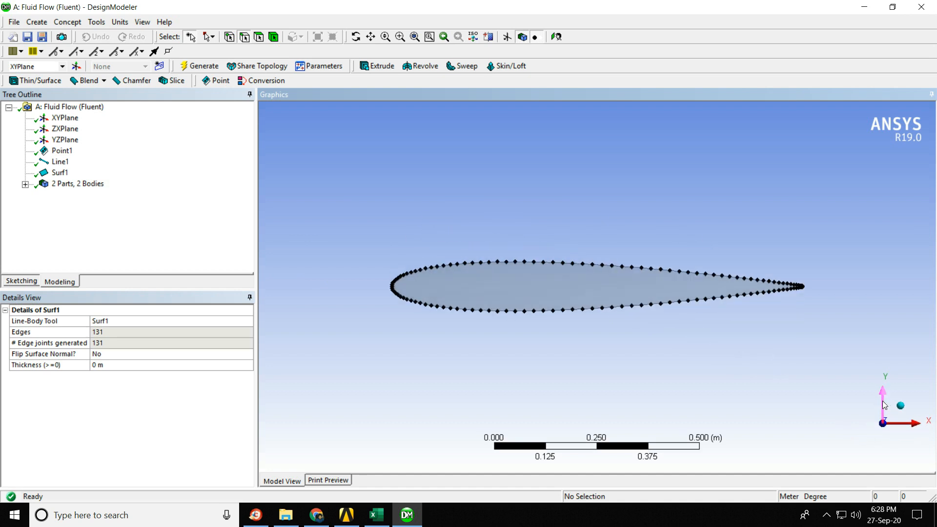
click(883, 402)
click(869, 423)
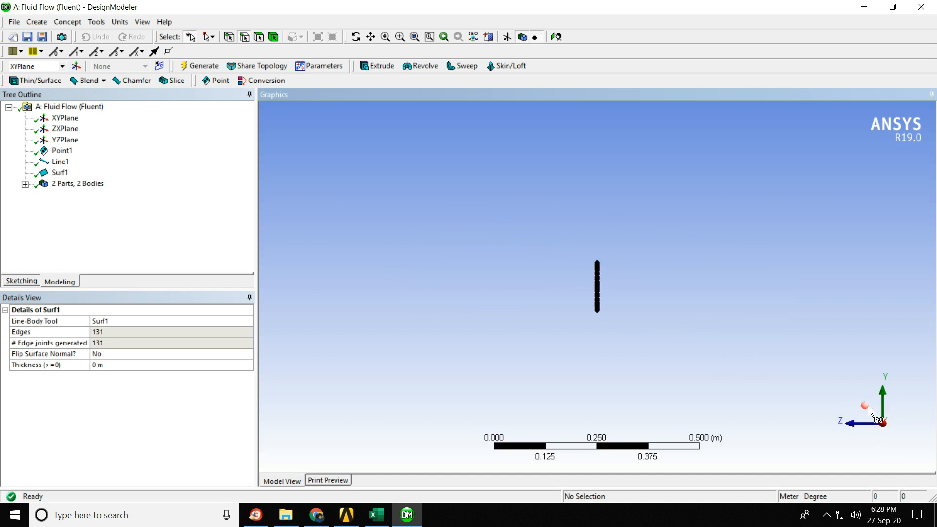
click(870, 412)
click(868, 436)
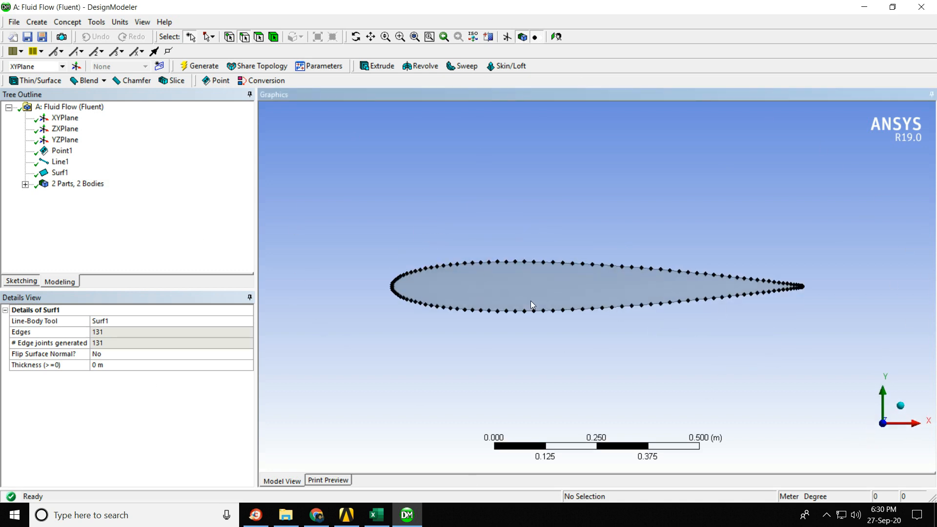
Sketch a rectangle about 1.75 m by 0.9 m on the XYPlane, enclosing the airfoil with margin on all sides.
scroll(461, 290, down, 4)
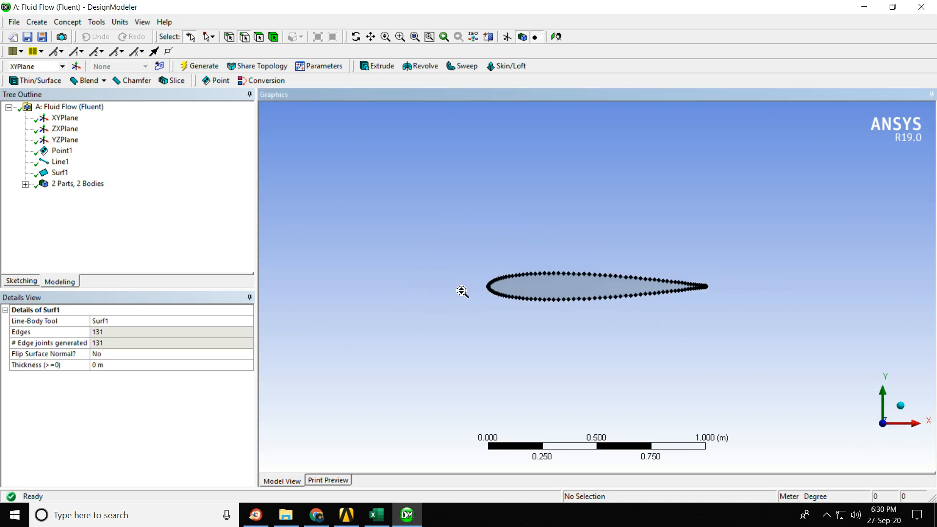
scroll(463, 292, down, 1)
click(22, 281)
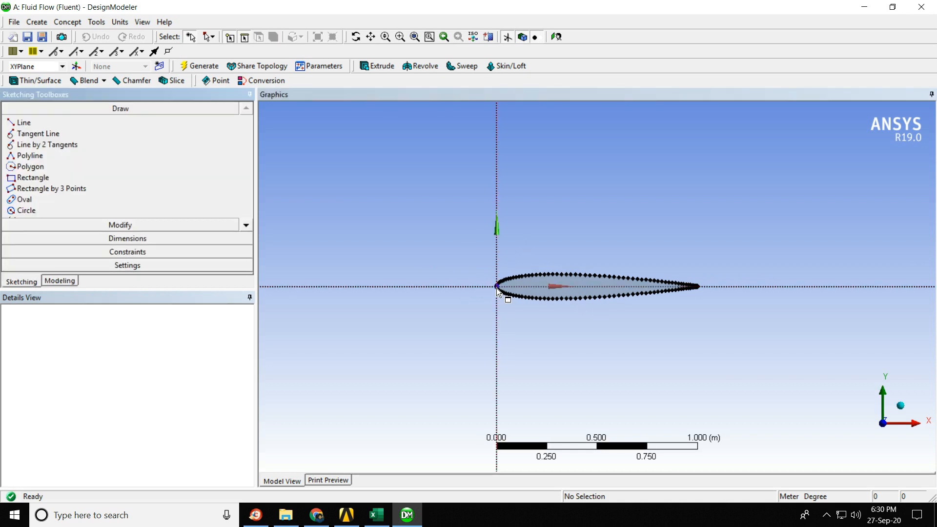
scroll(508, 245, down, 4)
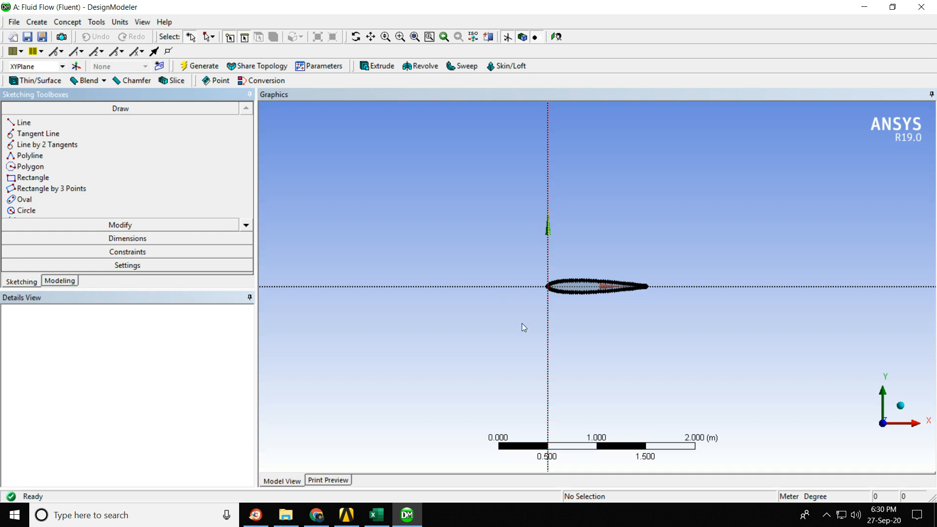
scroll(629, 226, up, 5)
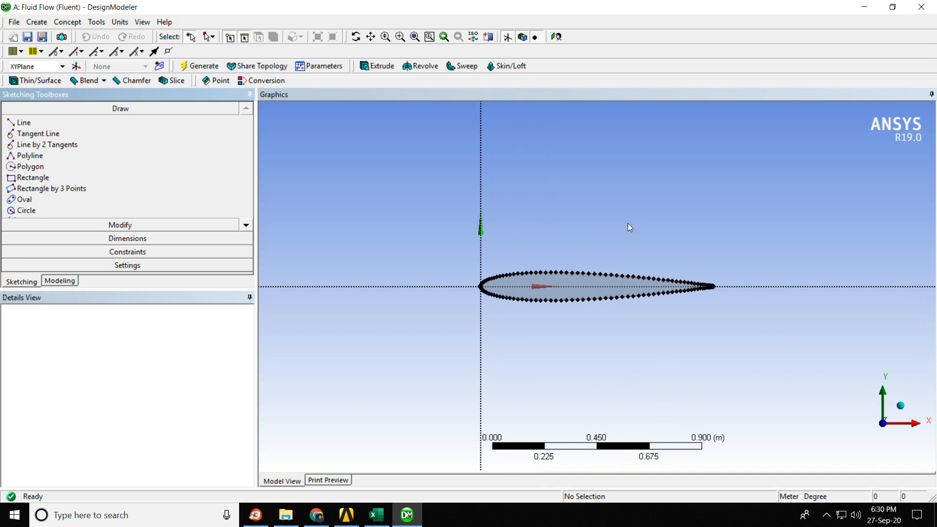
click(39, 178)
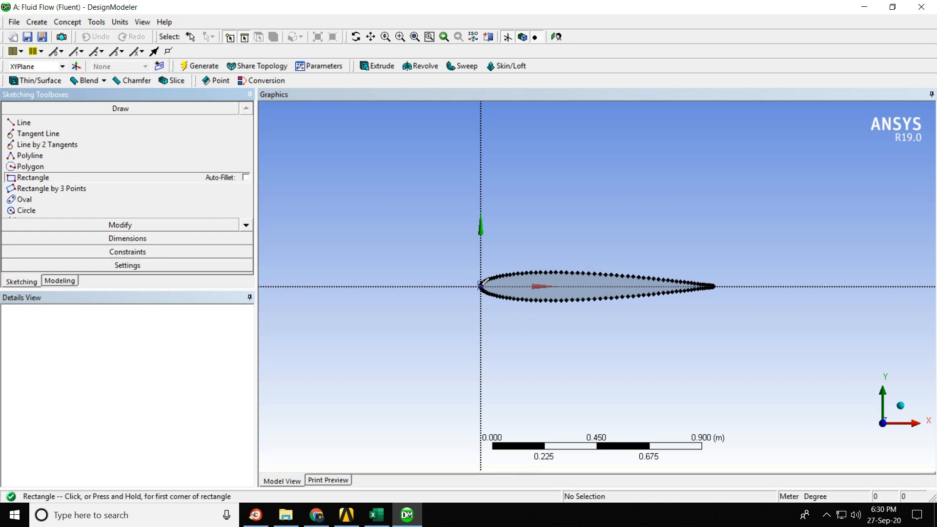
click(394, 187)
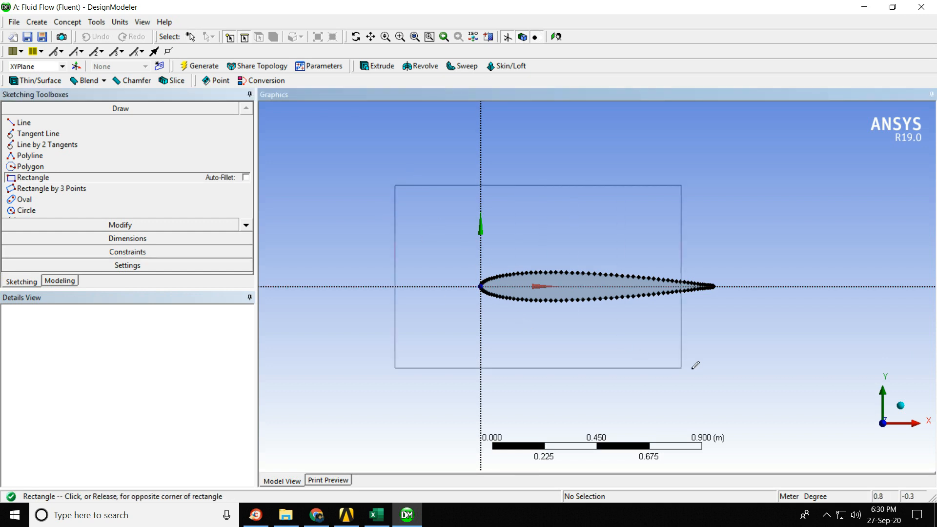
click(802, 397)
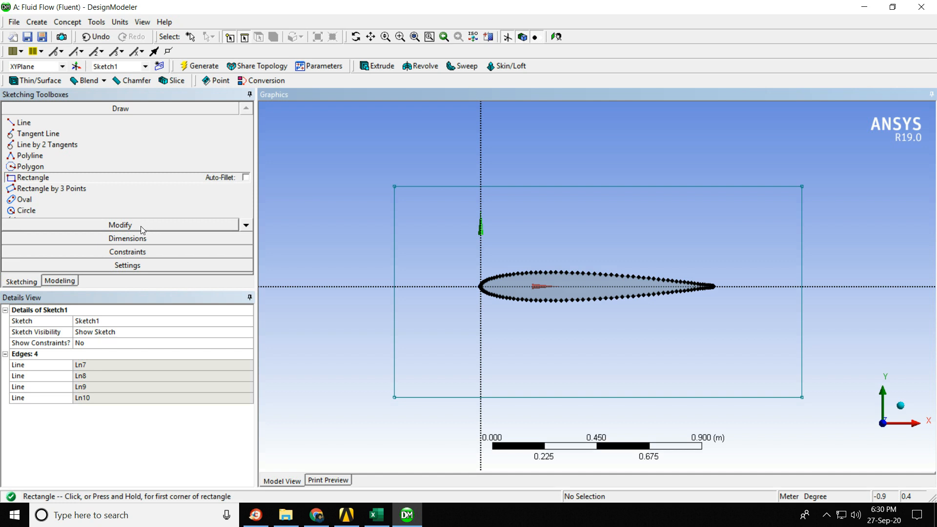
Dimension the rectangle's height between its two horizontal edges and set it to 2 m.
click(140, 242)
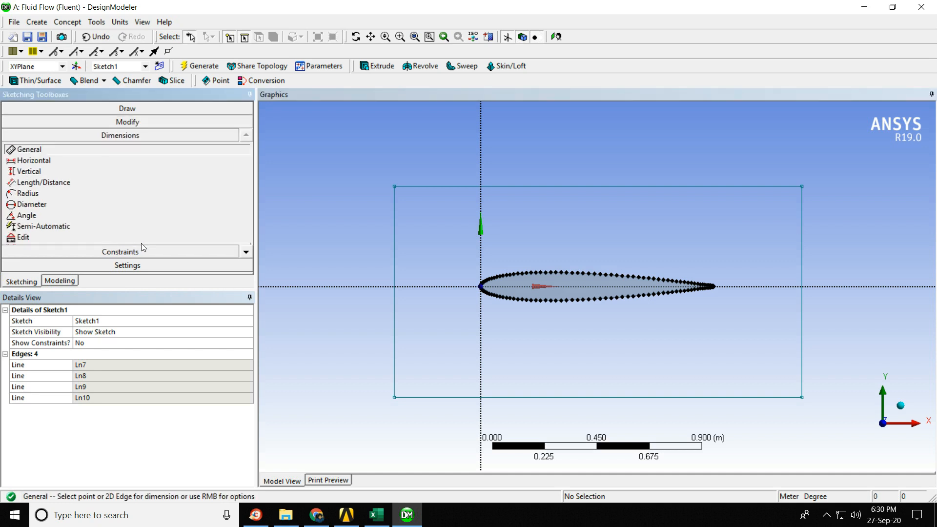
click(44, 162)
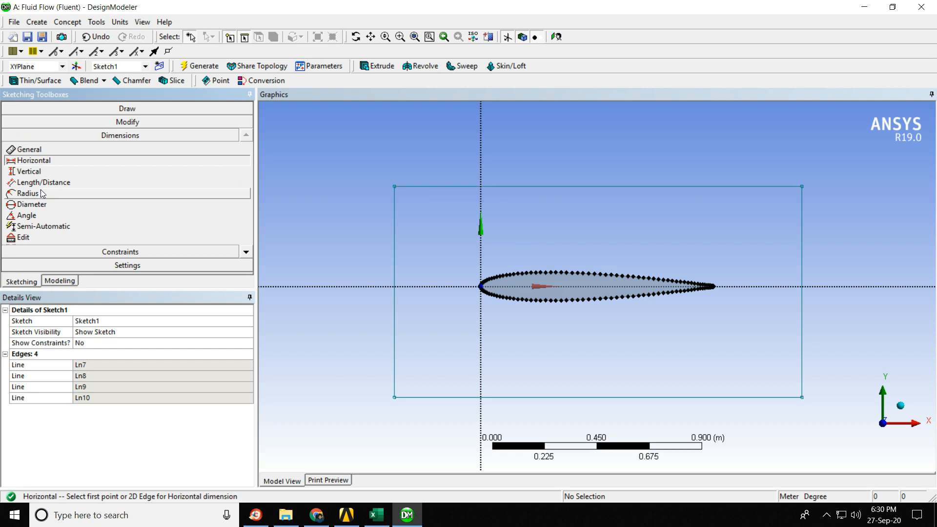
click(29, 171)
click(463, 187)
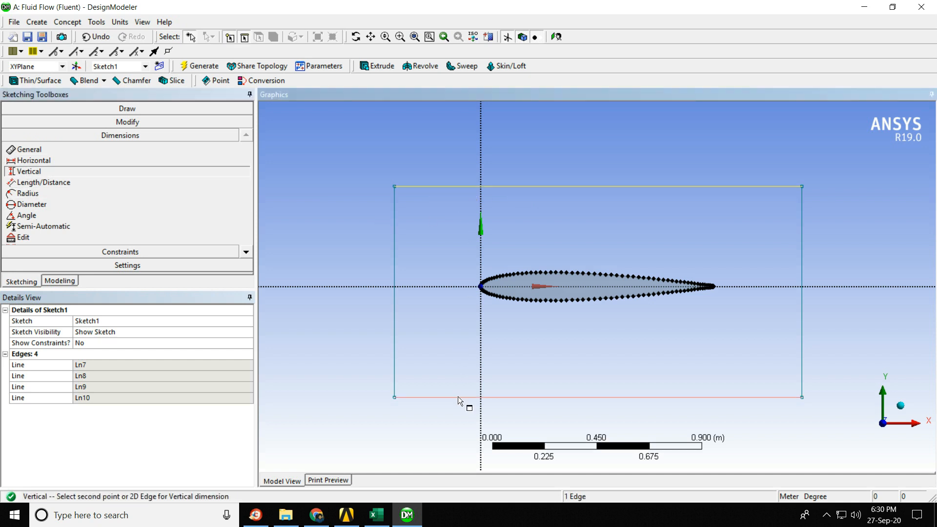
click(448, 398)
click(322, 315)
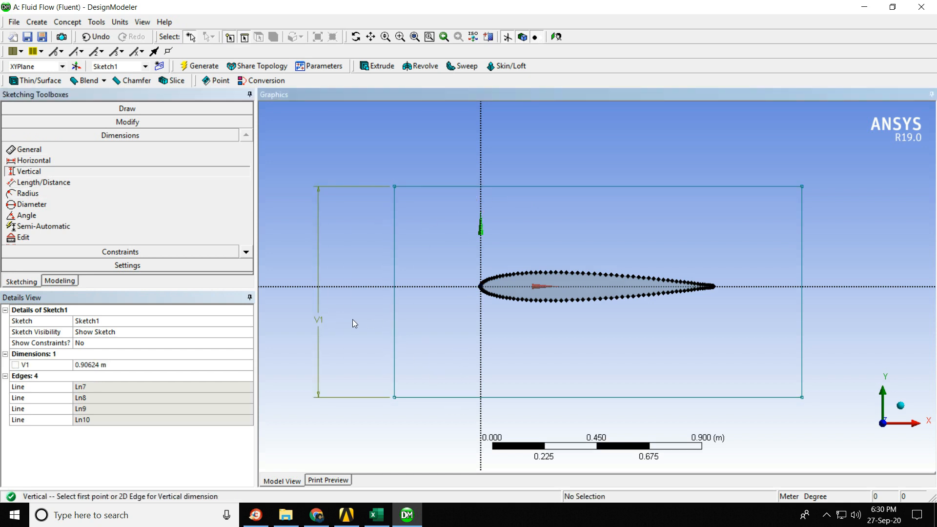
click(90, 366)
text(2)
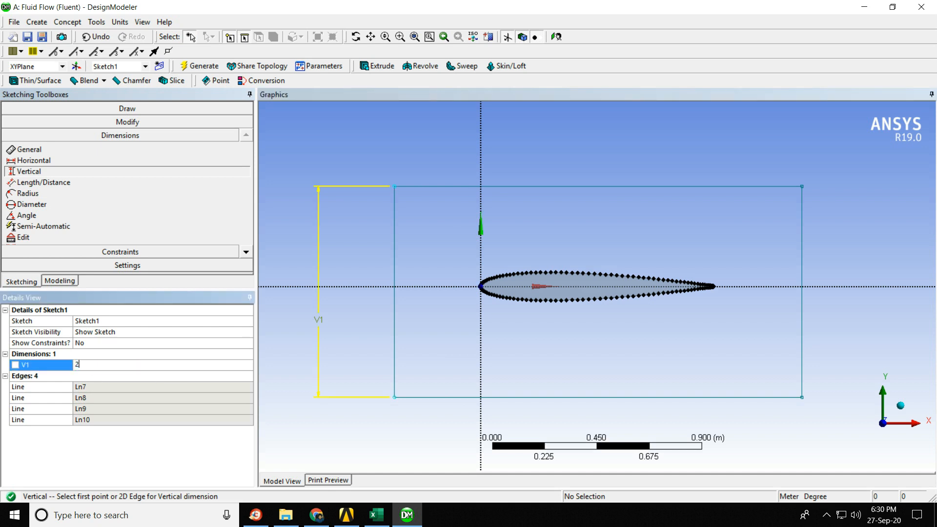
key(Return)
Dimension the vertical distance from the rectangle's upper edge to the X axis and set it to 1 m.
scroll(484, 341, down, 5)
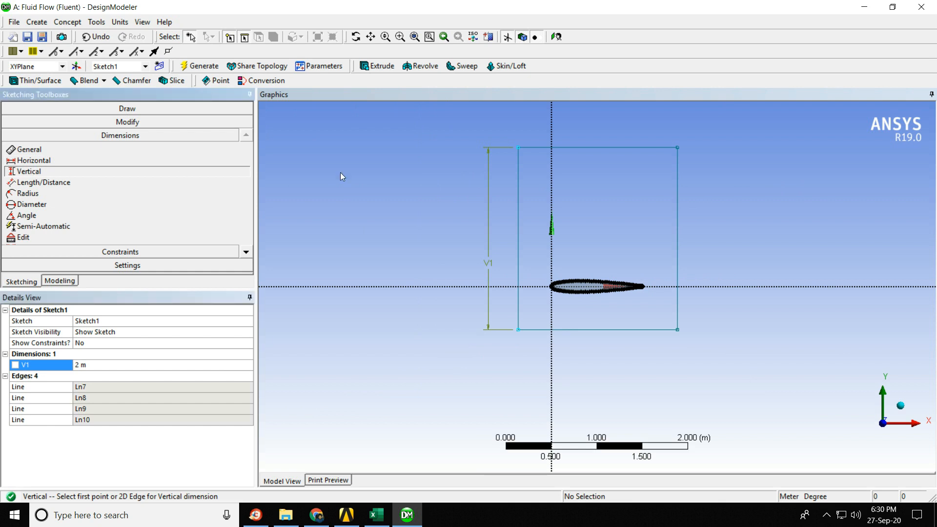
click(559, 148)
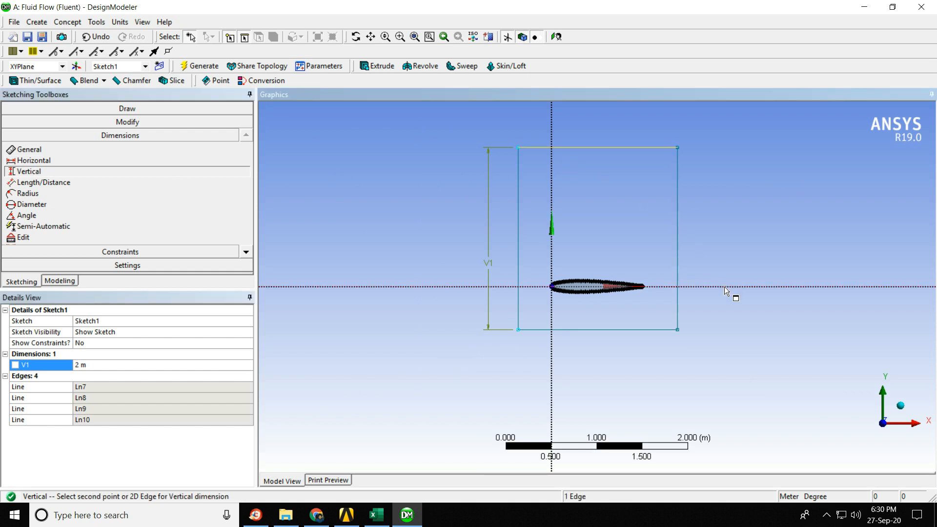
click(724, 286)
click(401, 228)
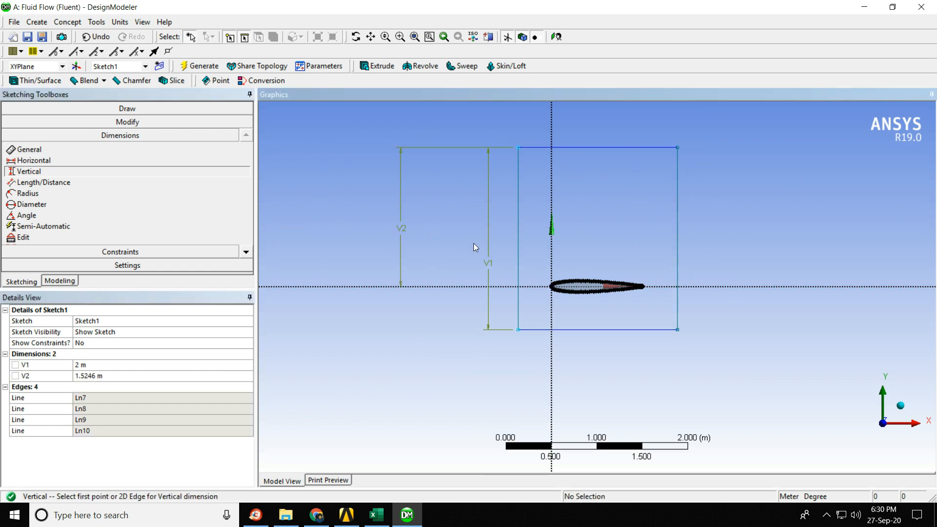
click(117, 375)
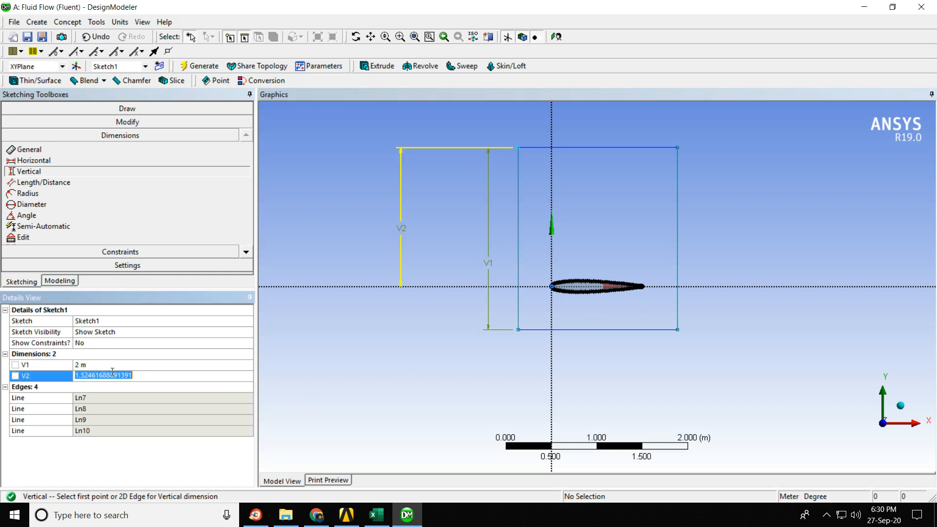
text(1)
key(Return)
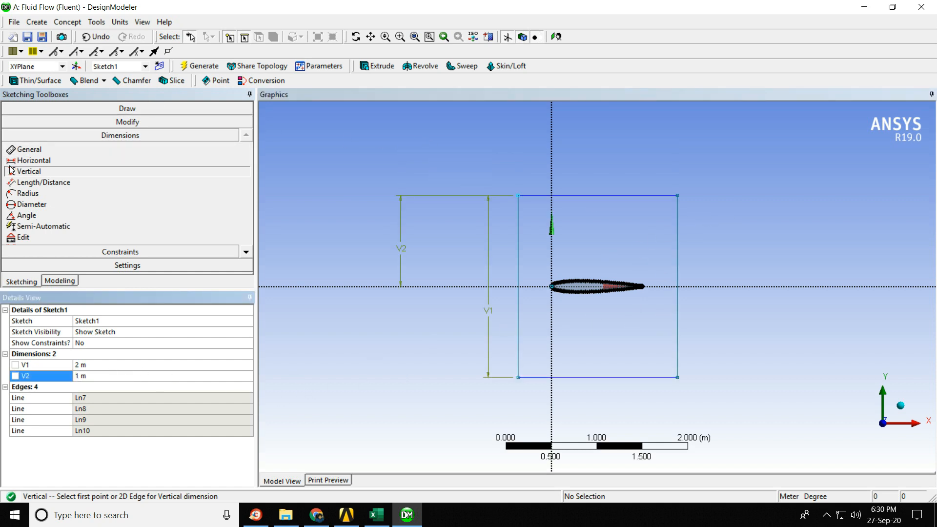
Dimension the rectangle's width between its two vertical edges and set it to 4 m.
click(126, 160)
click(518, 250)
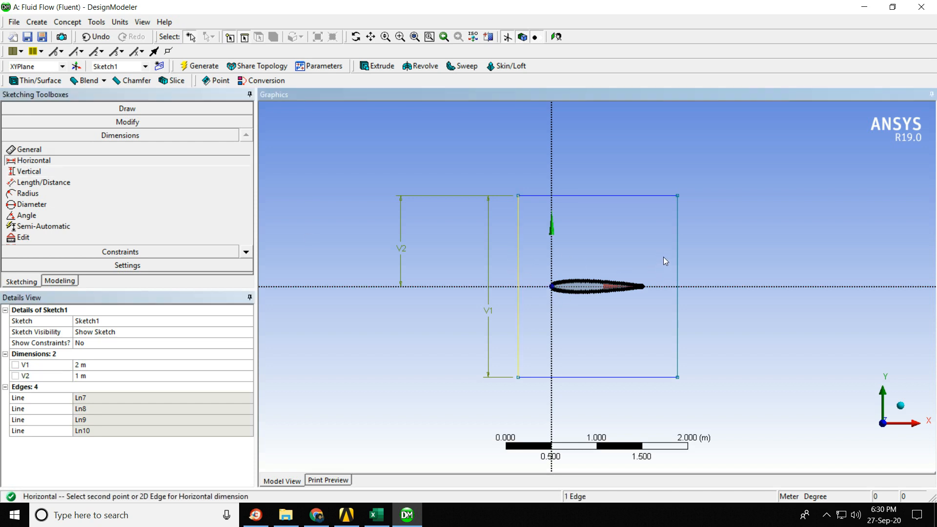
click(678, 250)
click(693, 157)
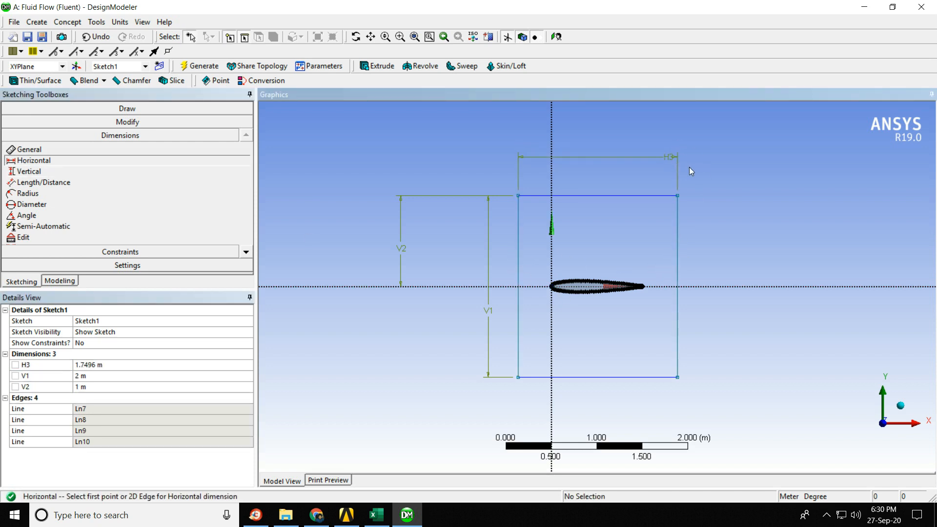
click(94, 364)
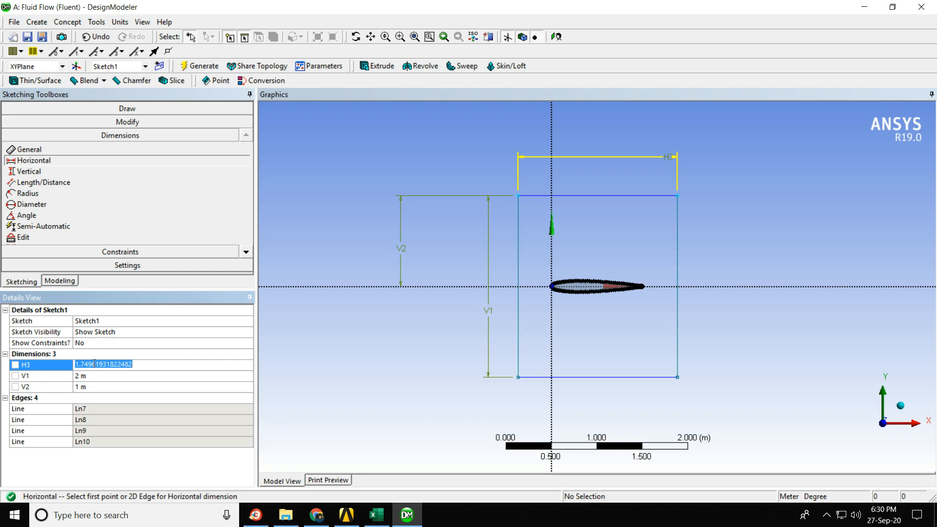
text(4)
key(Return)
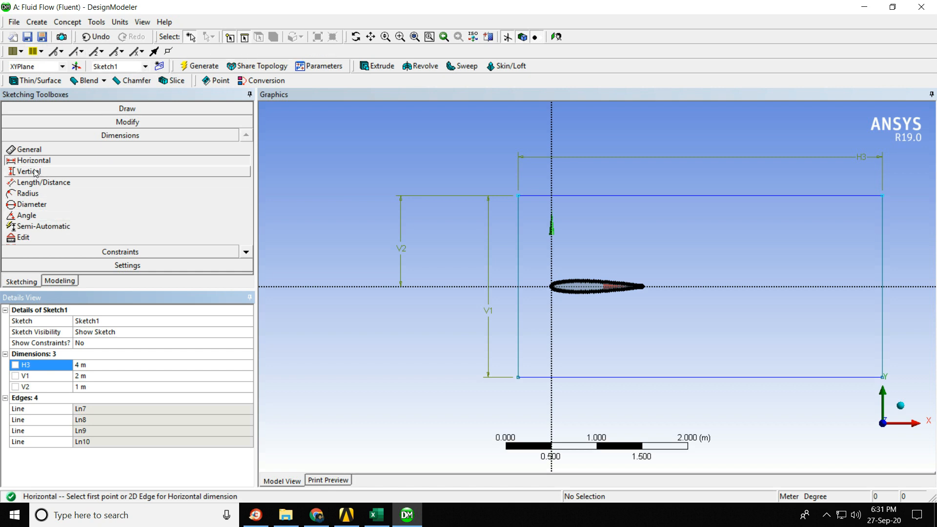
Dimension the horizontal distance from the rectangle's upstream vertical edge to the Y axis and set it to 1 m.
click(518, 226)
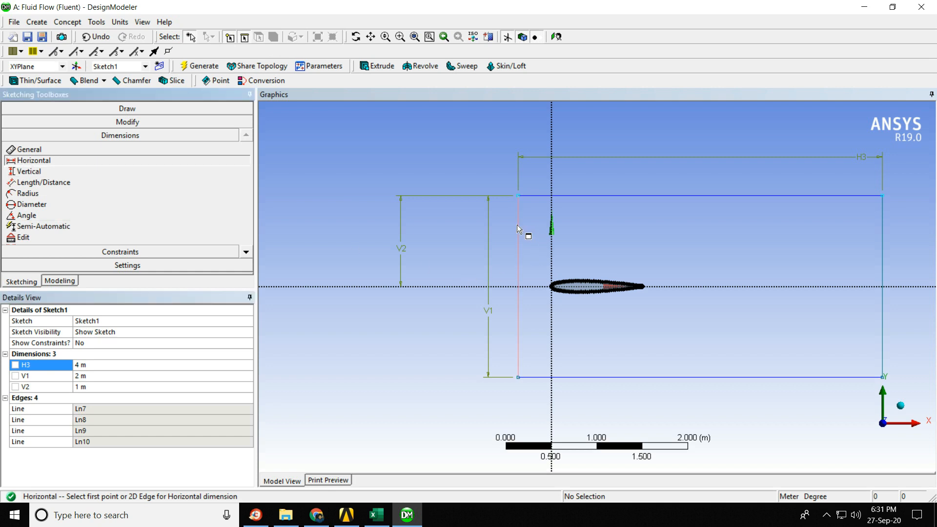
click(552, 129)
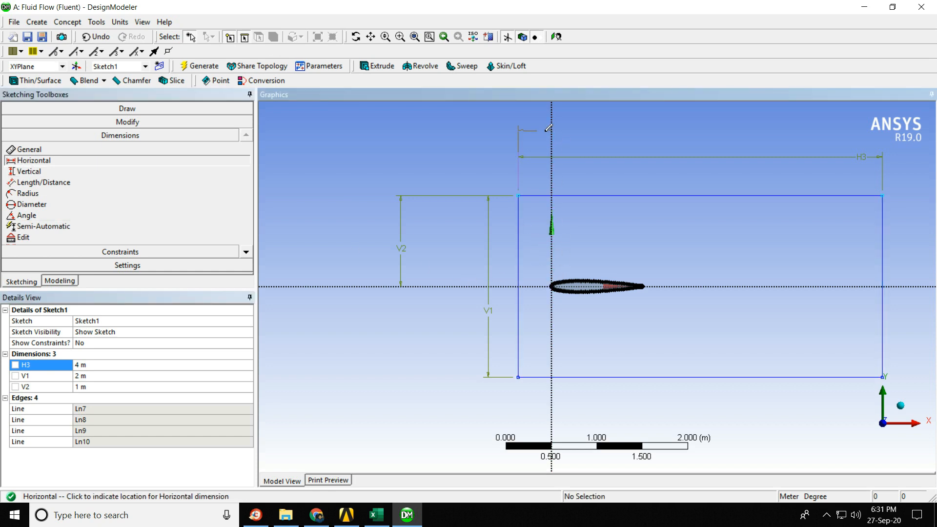
click(487, 140)
click(94, 376)
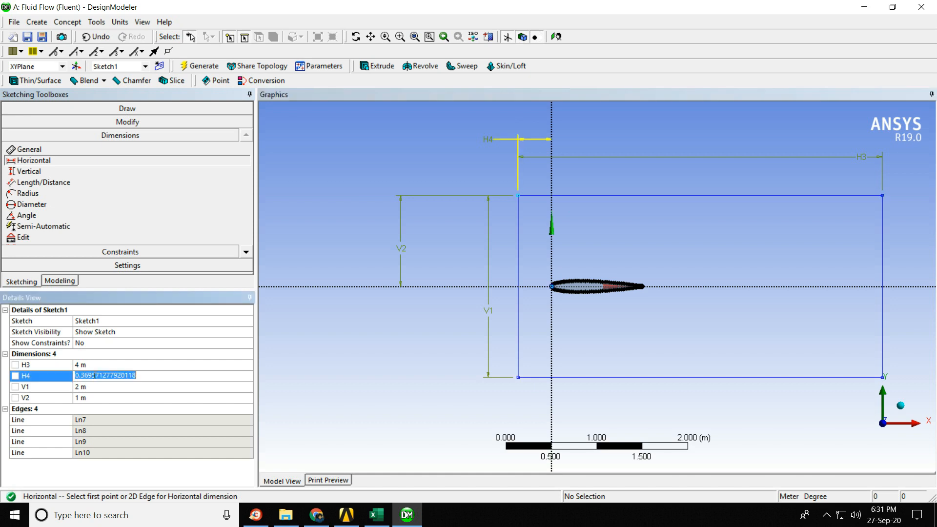
text(1)
key(Return)
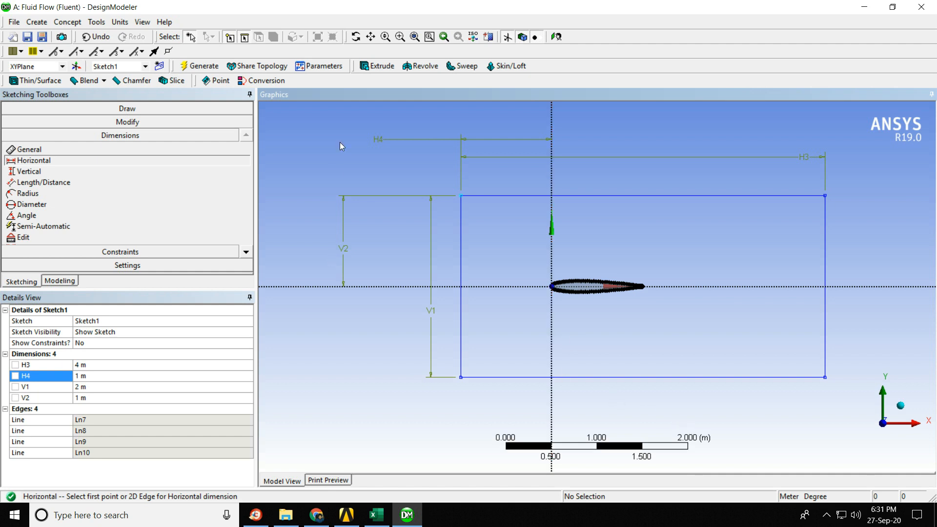
Create a Lines From Sketches feature with Sketch1 of the XYPlane as base object and Add Material, and generate it.
click(68, 23)
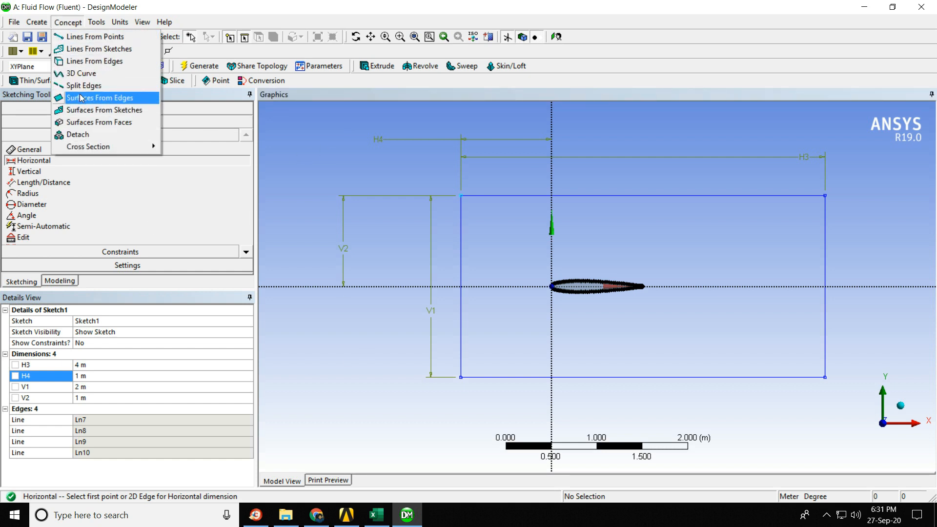
click(95, 49)
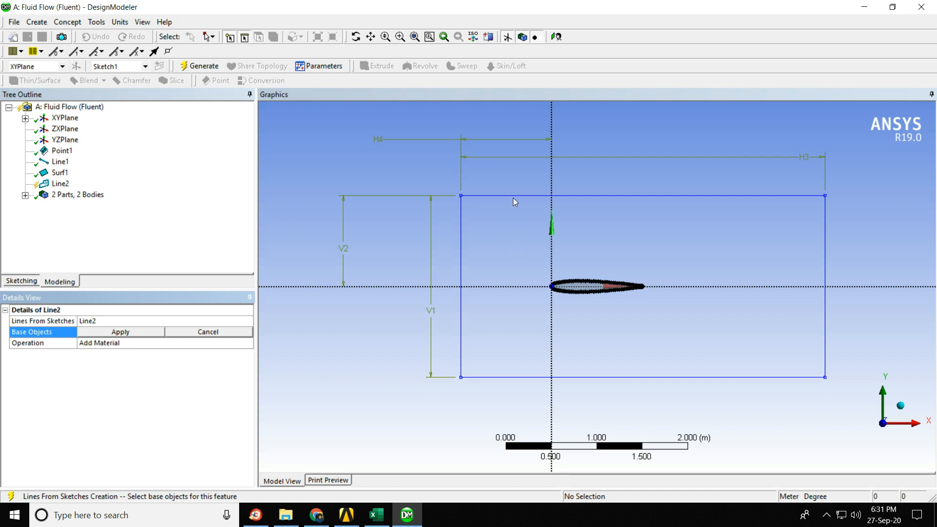
click(25, 194)
click(25, 195)
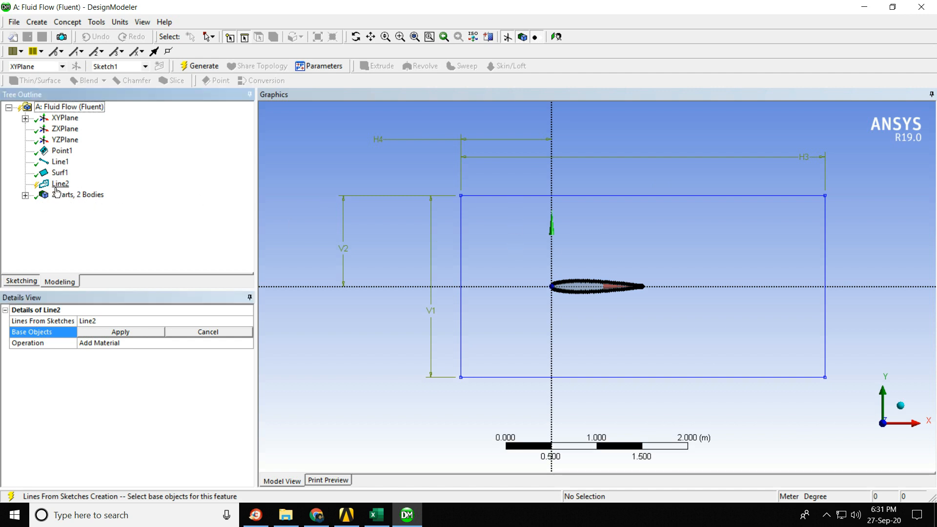
click(58, 187)
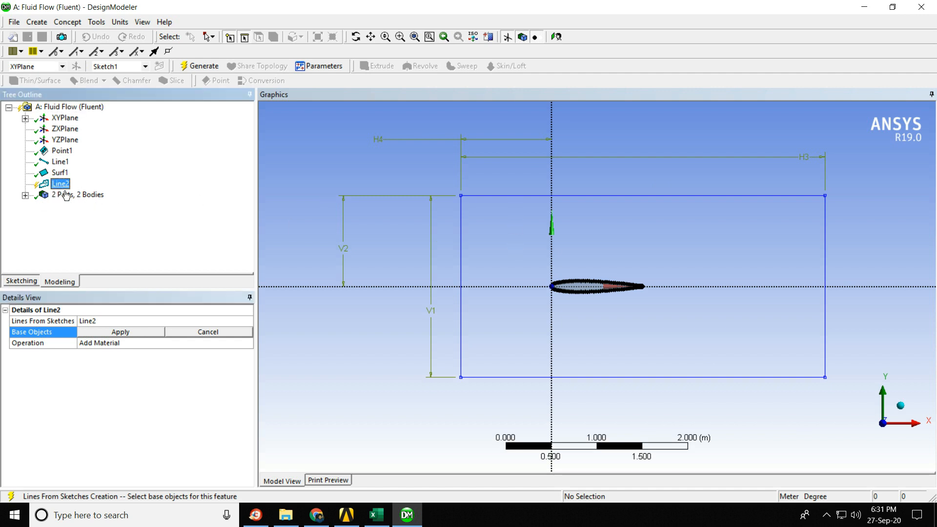
click(117, 332)
click(117, 333)
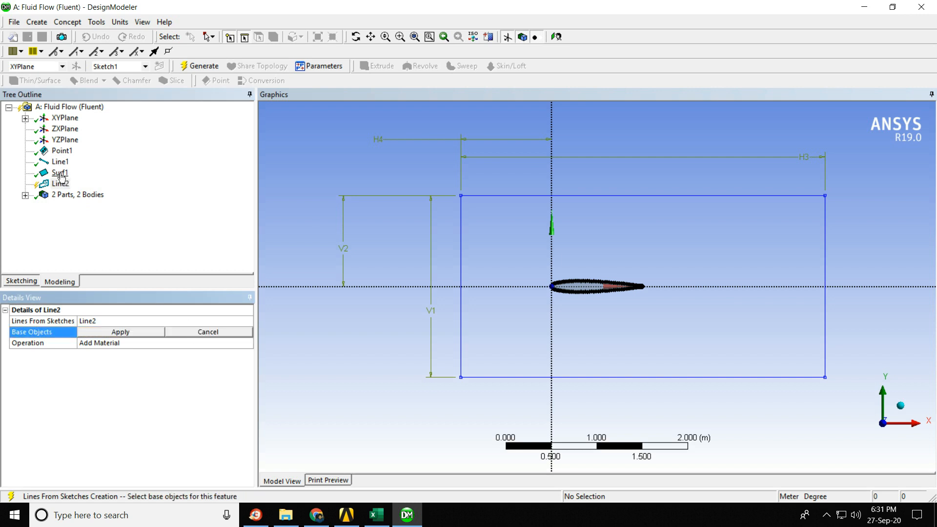
click(25, 118)
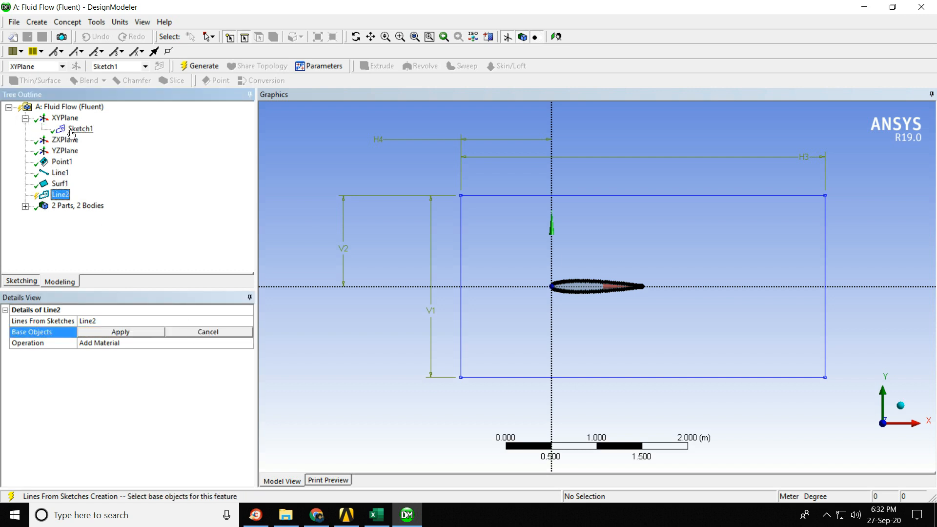
click(75, 130)
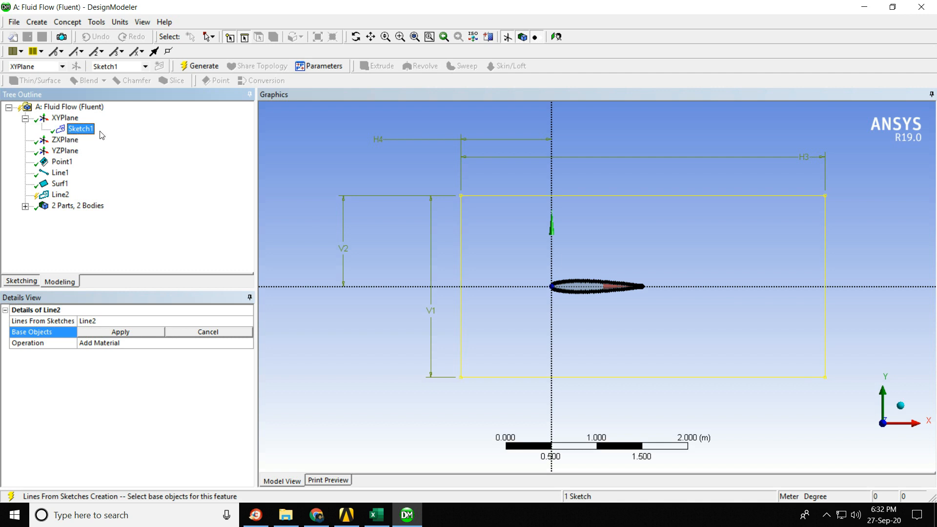
click(117, 332)
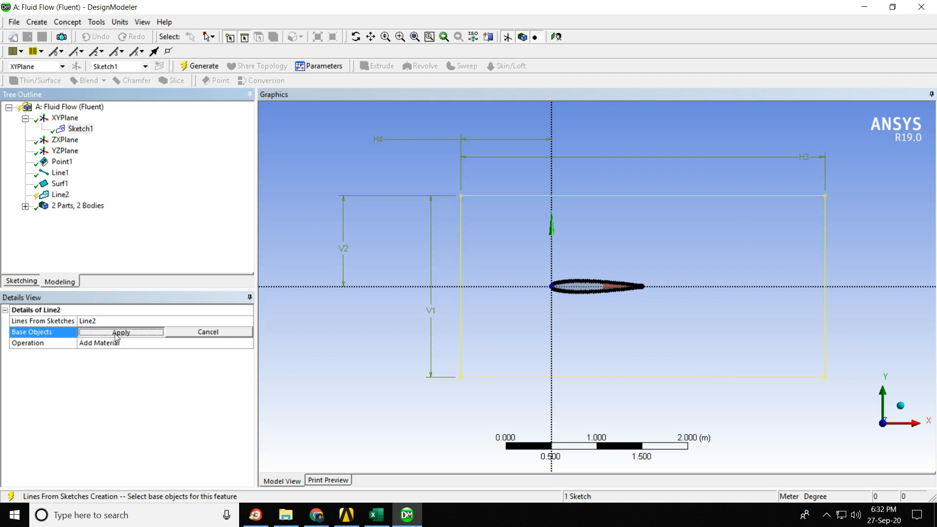
click(195, 67)
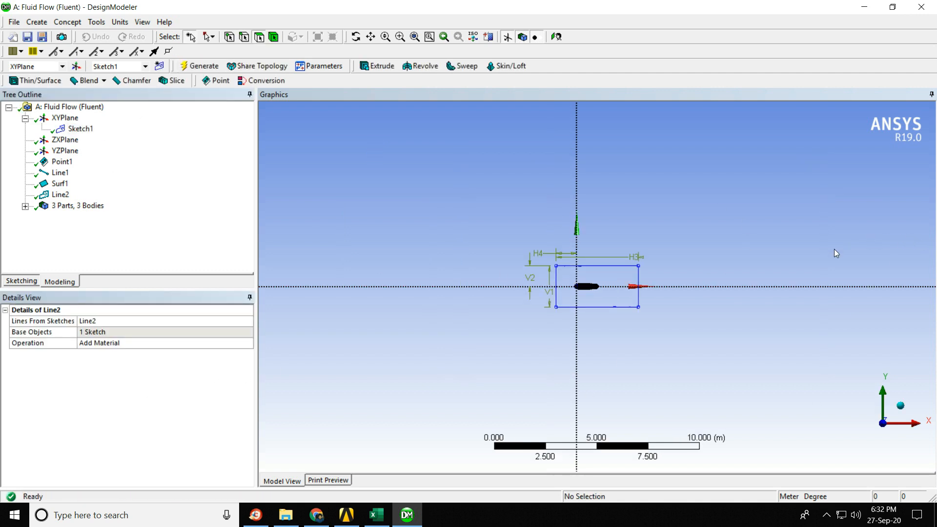
Delete the line feature Line2 that was made from the rectangle sketch.
scroll(661, 300, up, 5)
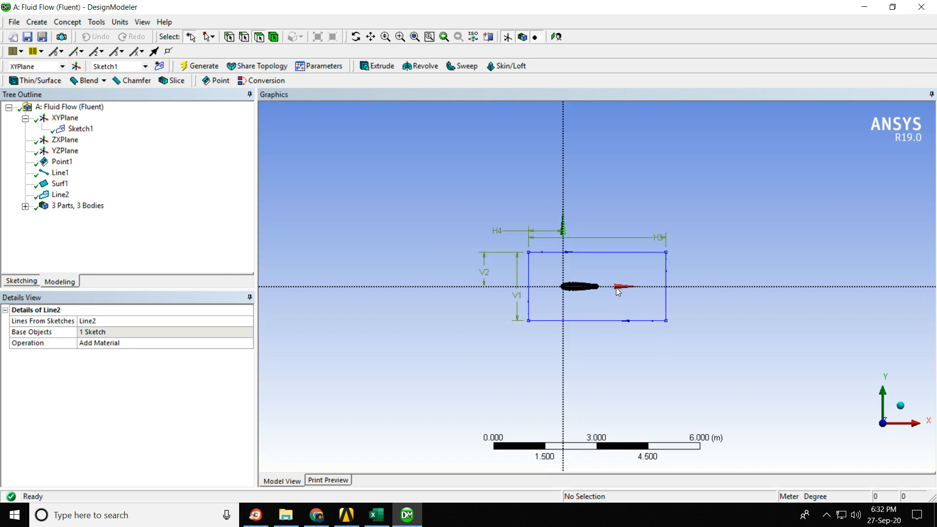
middle_drag(761, 282, 764, 315)
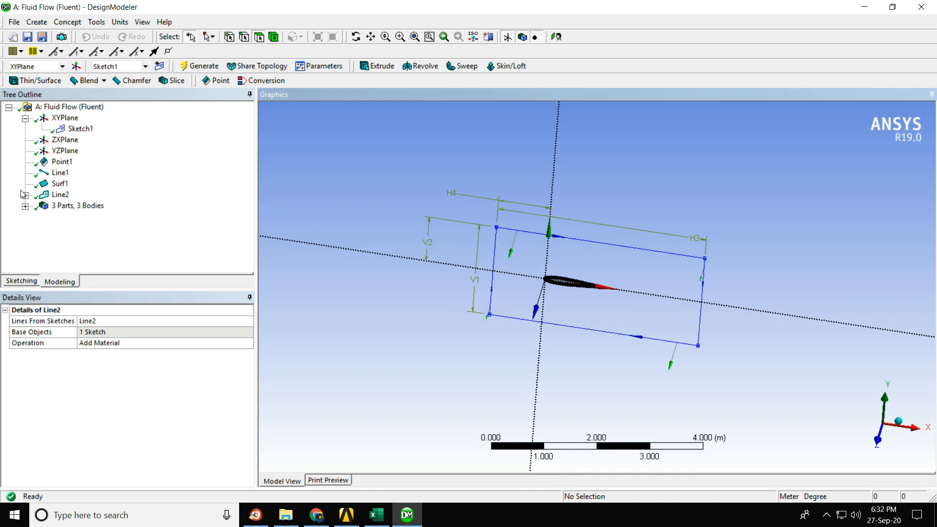
click(60, 195)
right_click(62, 194)
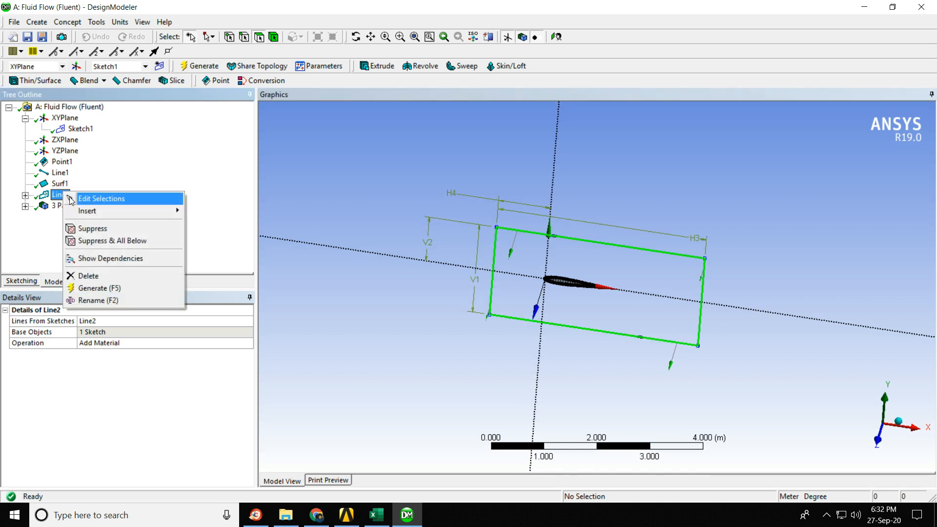
click(101, 277)
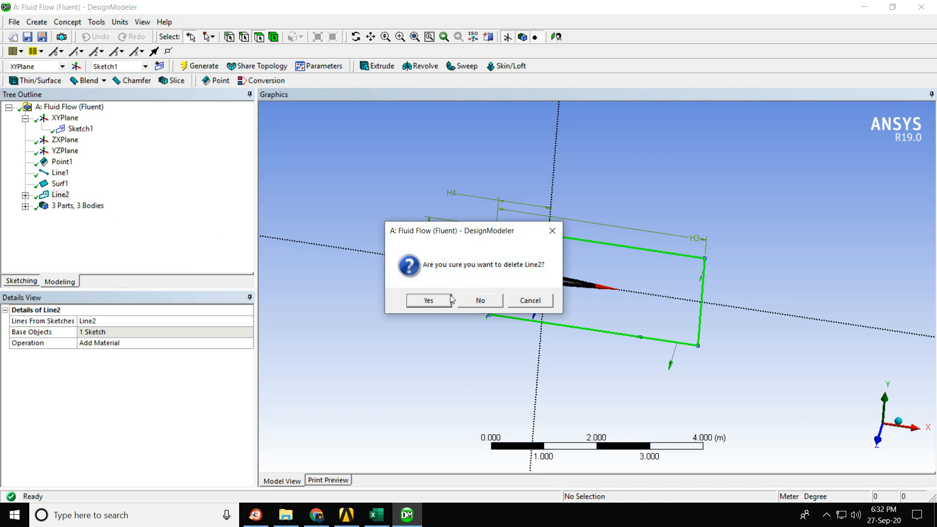
click(430, 300)
Create a Surfaces From Sketches feature with Sketch1 of the XYPlane as base object and Add Material, and generate it.
click(68, 22)
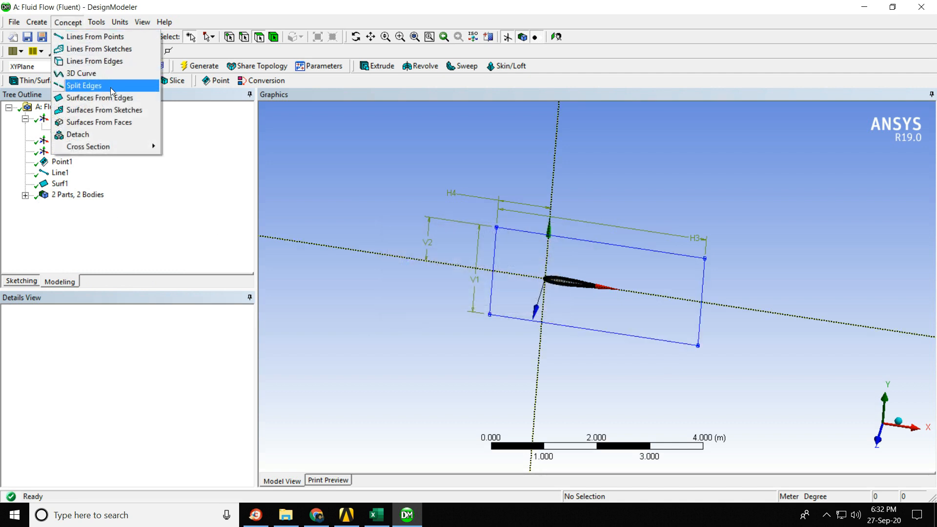
click(119, 110)
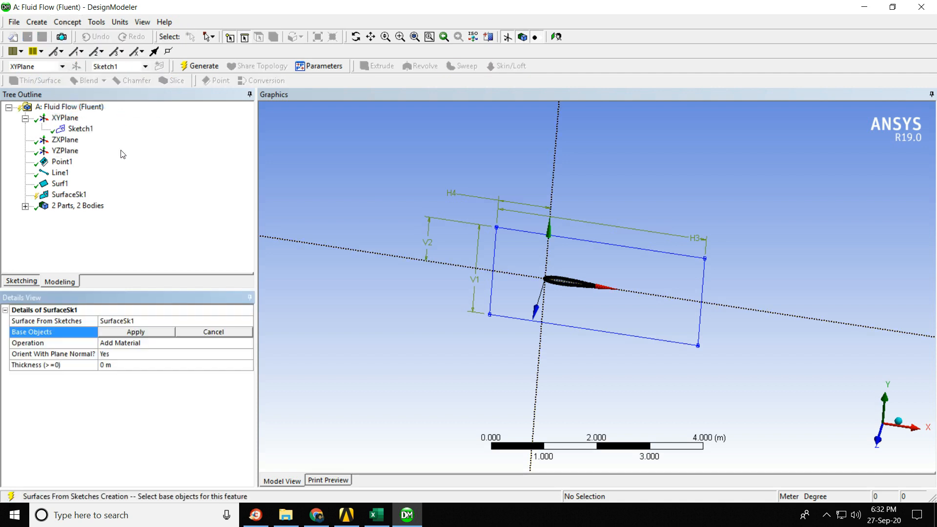
click(895, 425)
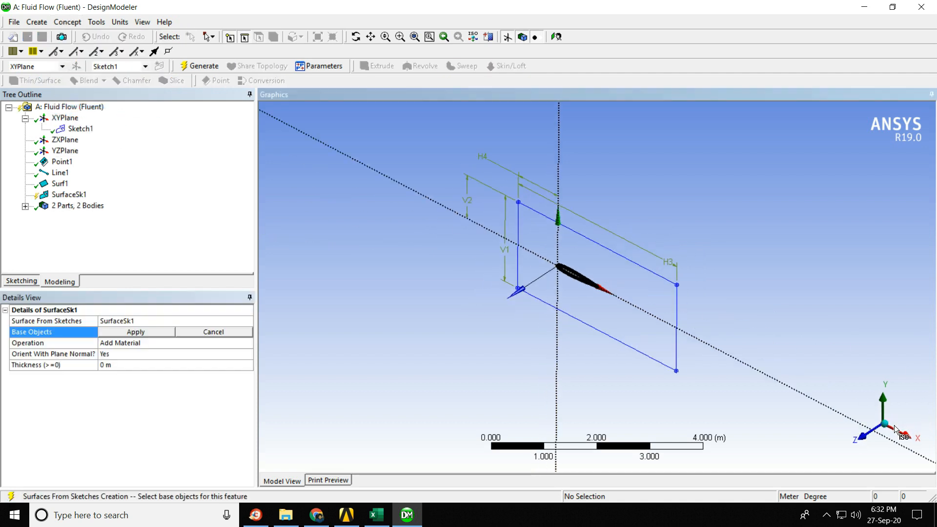
click(870, 434)
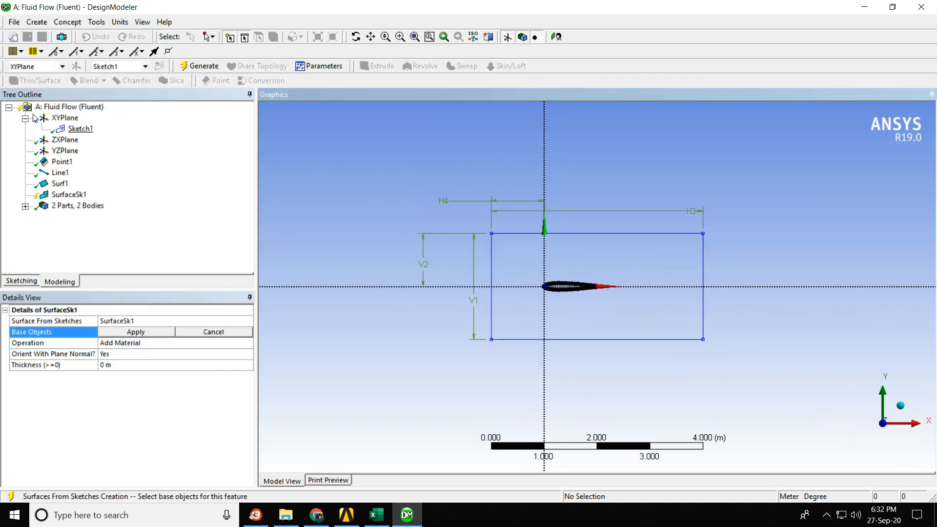
click(80, 129)
click(132, 333)
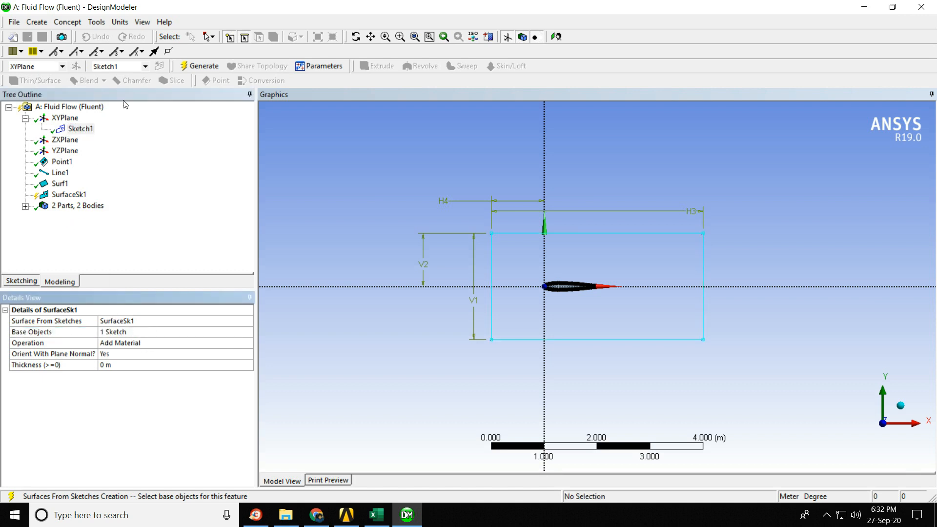
click(195, 66)
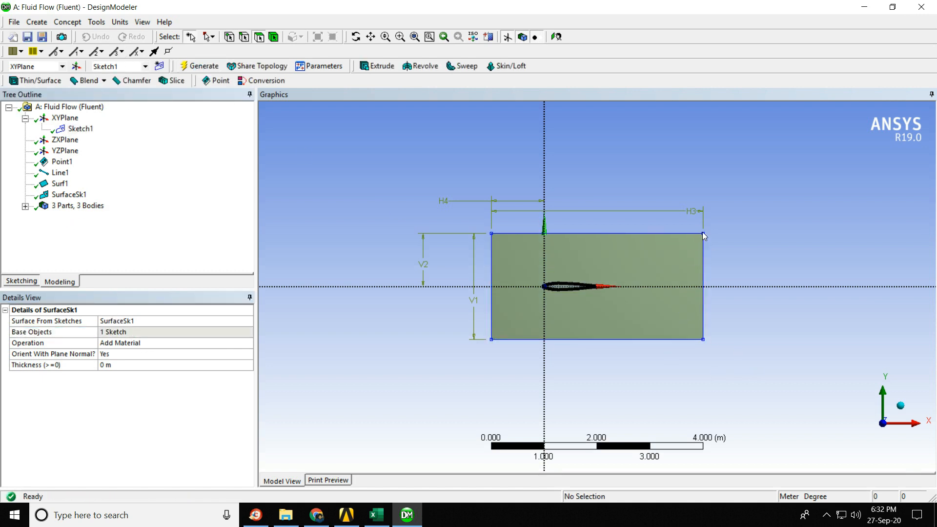
scroll(657, 291, up, 3)
scroll(658, 291, down, 1)
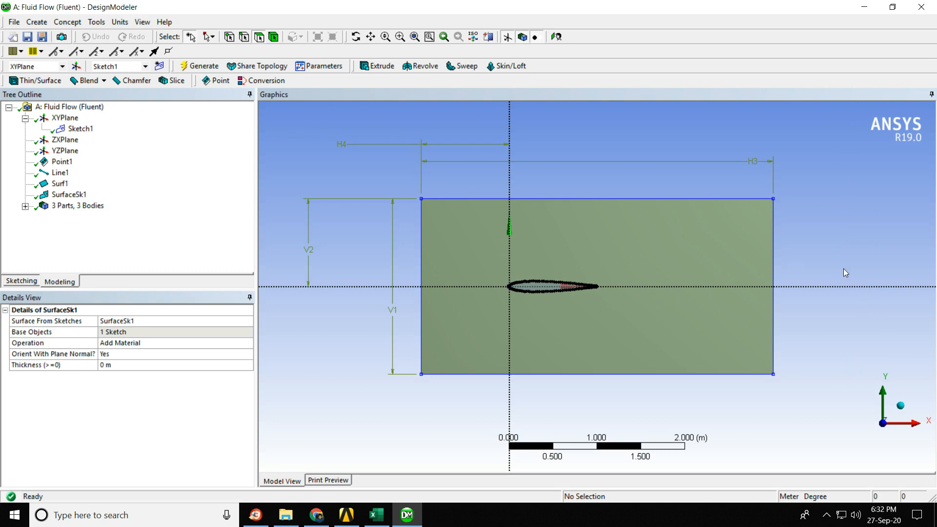
middle_drag(843, 269, 846, 419)
click(888, 411)
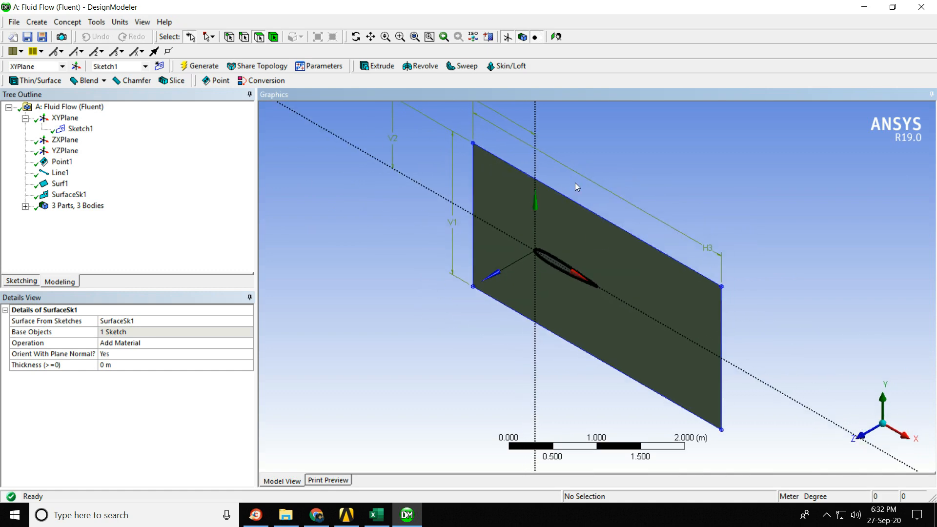
click(858, 438)
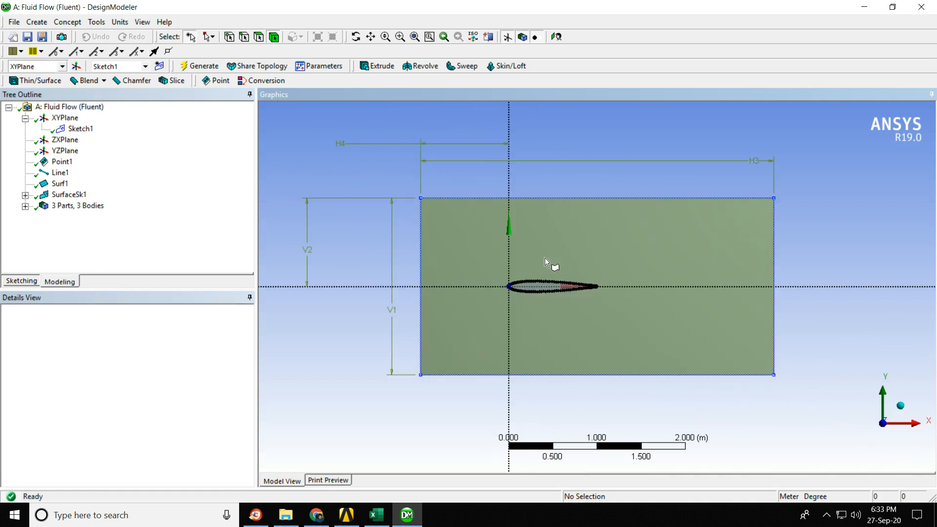
Start a Boolean feature with the Subtract operation and assign the rectangular domain surface as its target body.
click(43, 26)
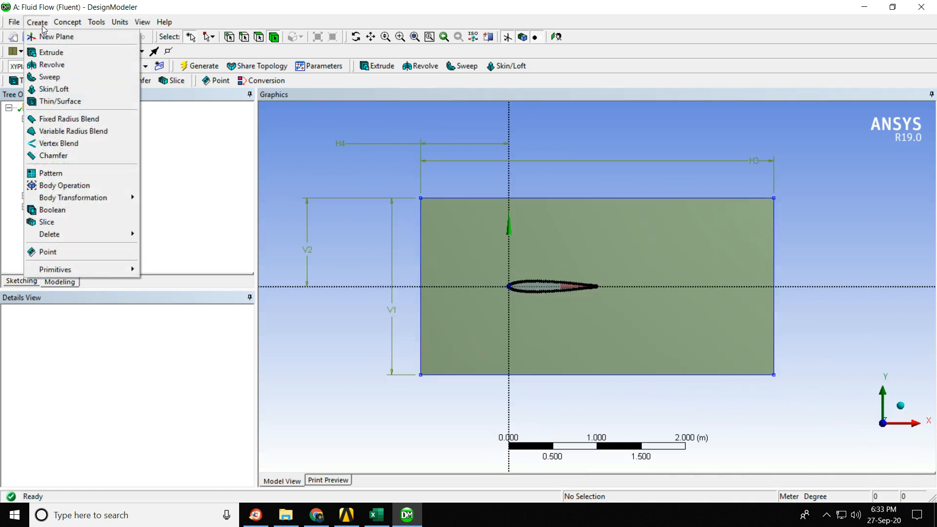
click(54, 172)
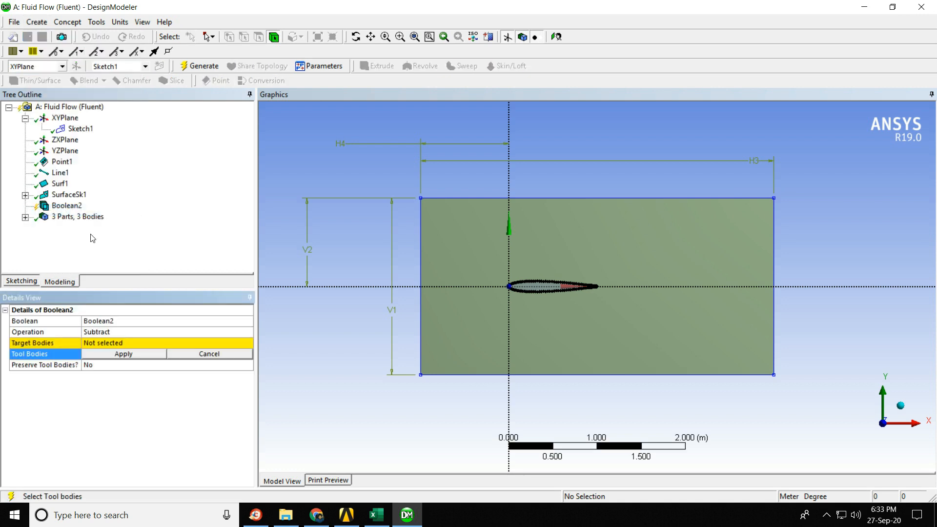
click(121, 334)
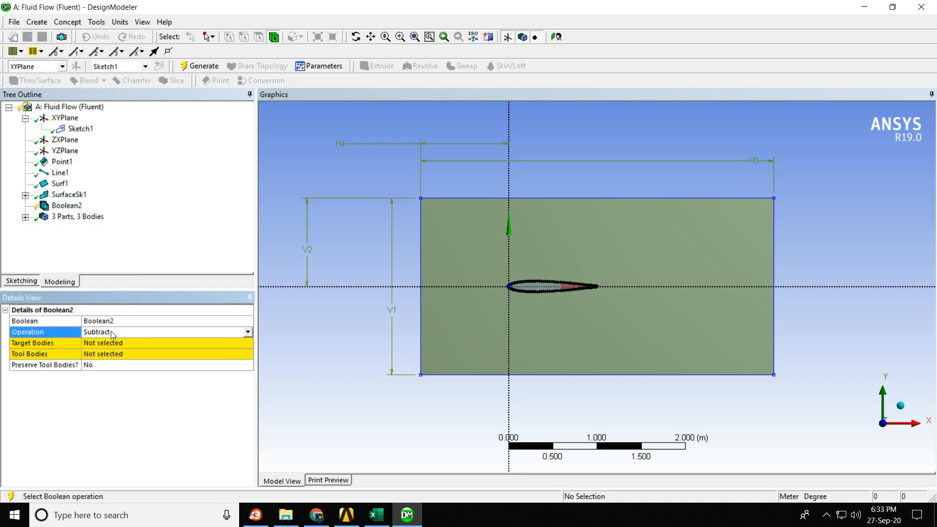
click(247, 332)
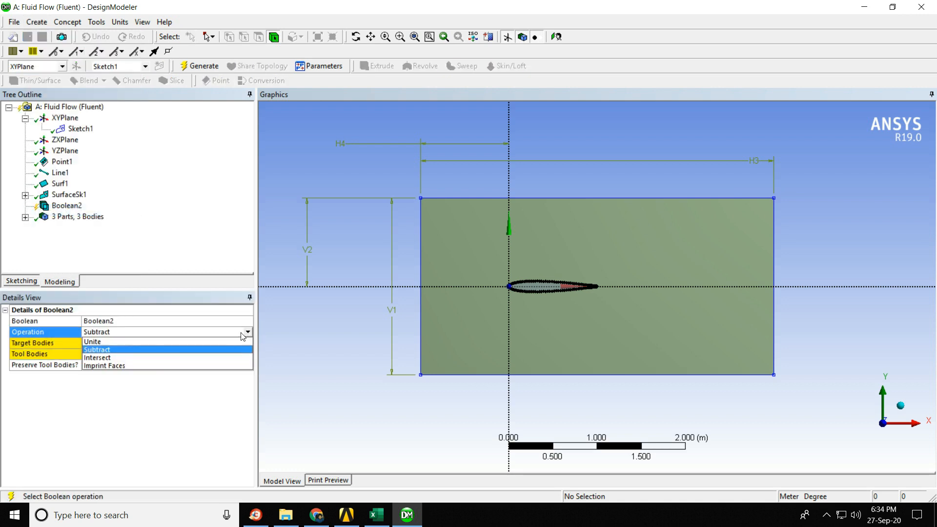
click(103, 349)
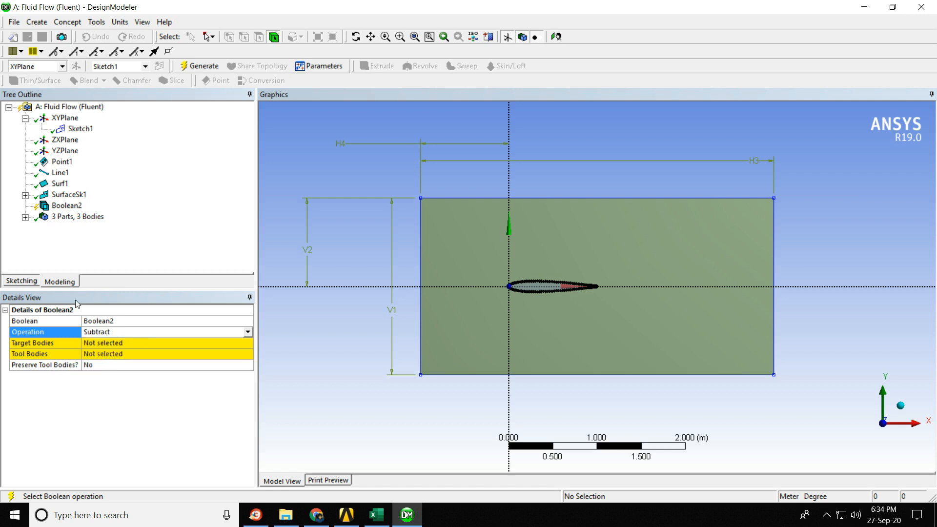
click(96, 342)
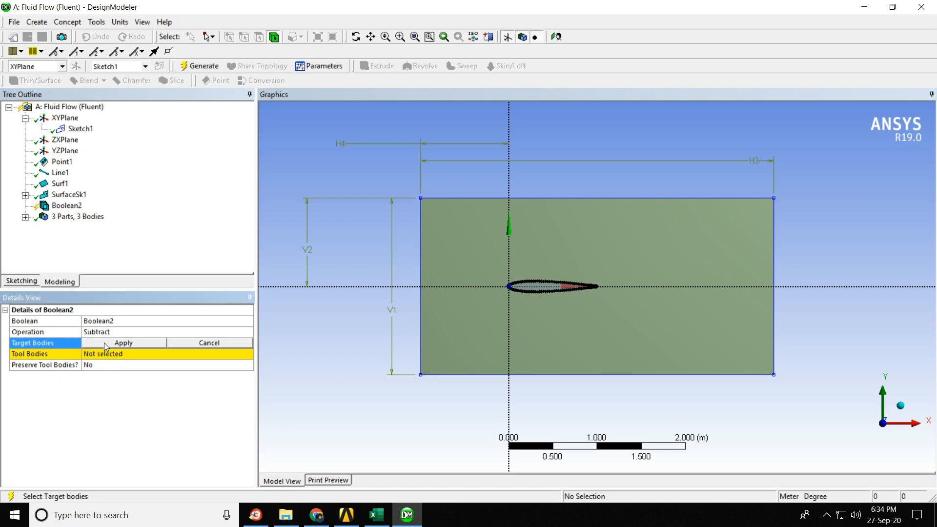
click(447, 259)
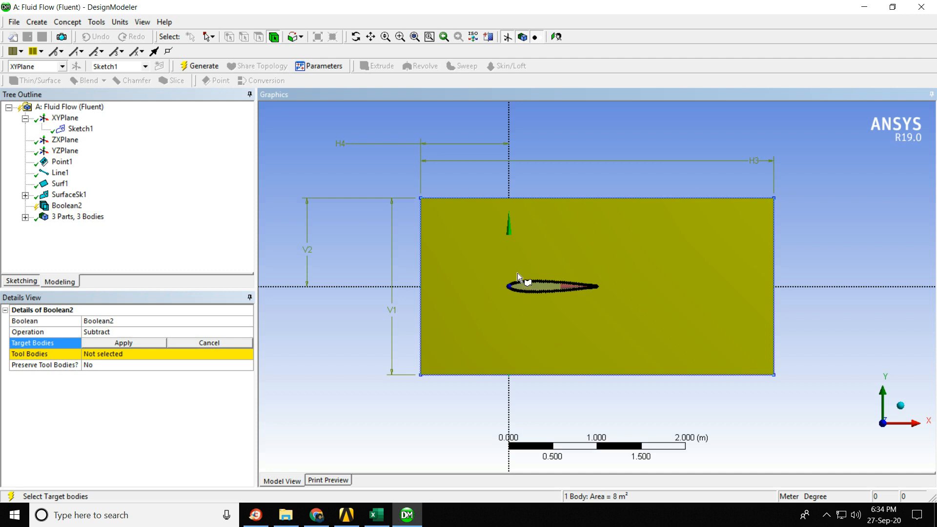
click(116, 344)
Assign the airfoil surface body as the Boolean's tool body and generate the subtraction from the domain.
click(105, 356)
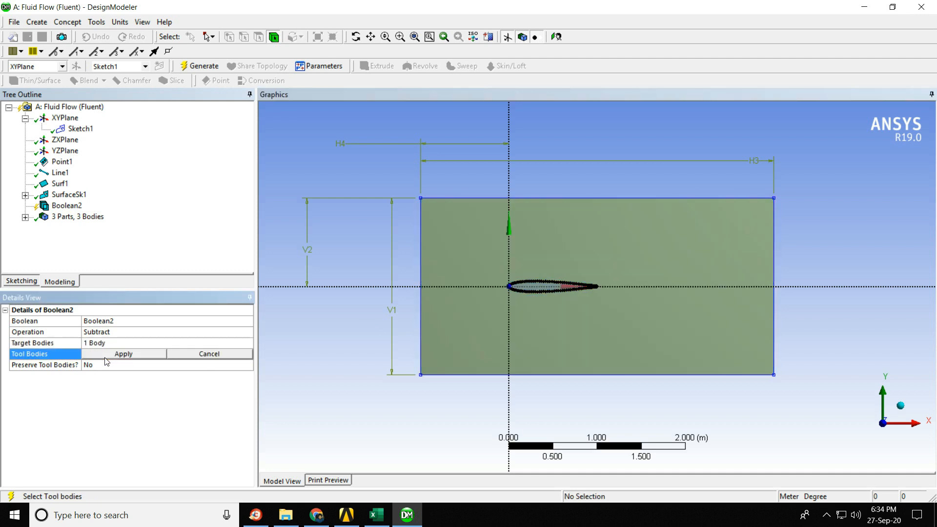
click(540, 288)
scroll(541, 288, up, 3)
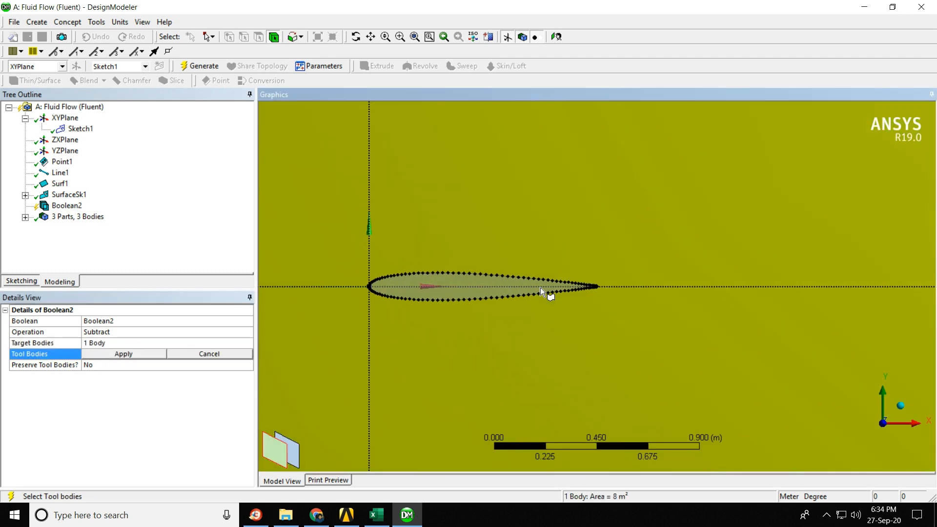
click(485, 279)
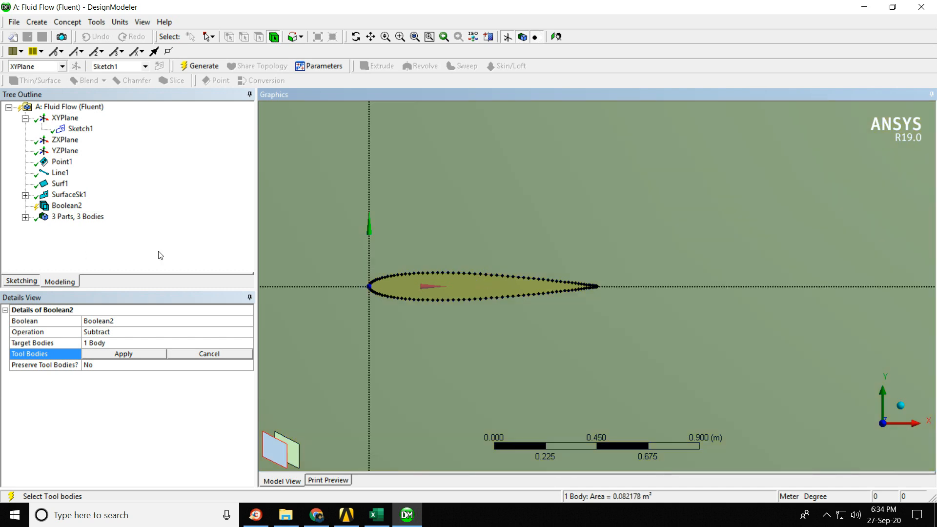
click(25, 217)
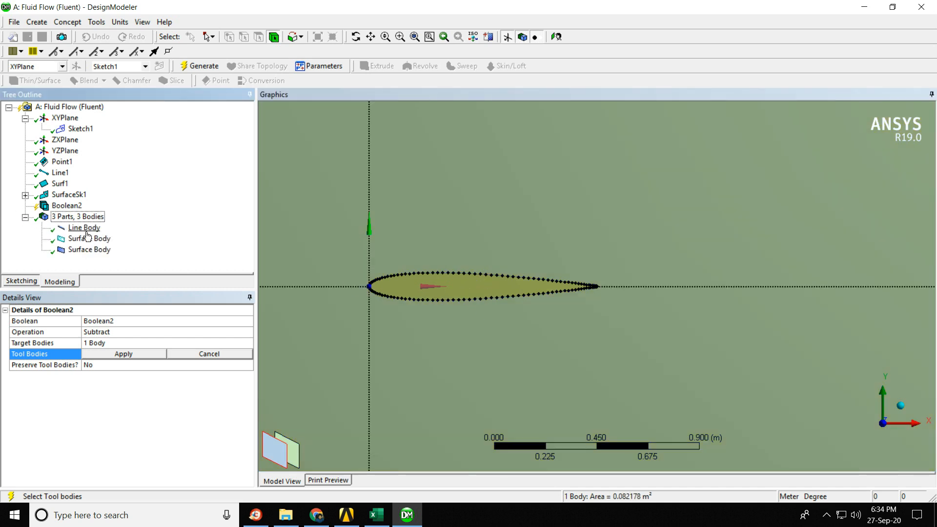
click(90, 250)
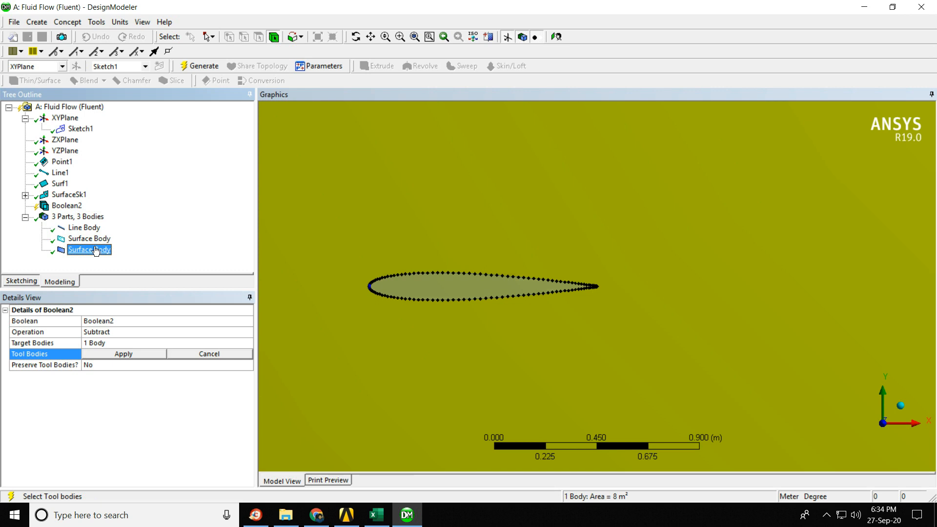
click(95, 240)
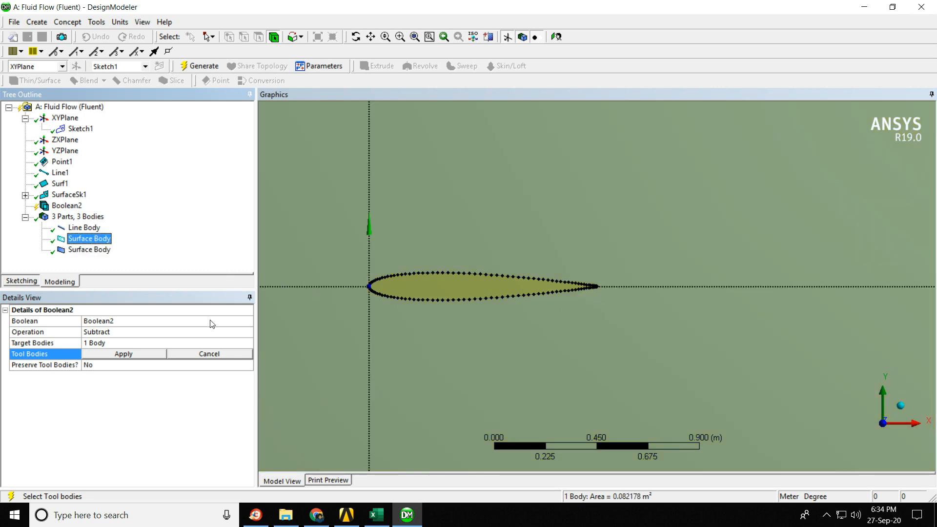
click(125, 353)
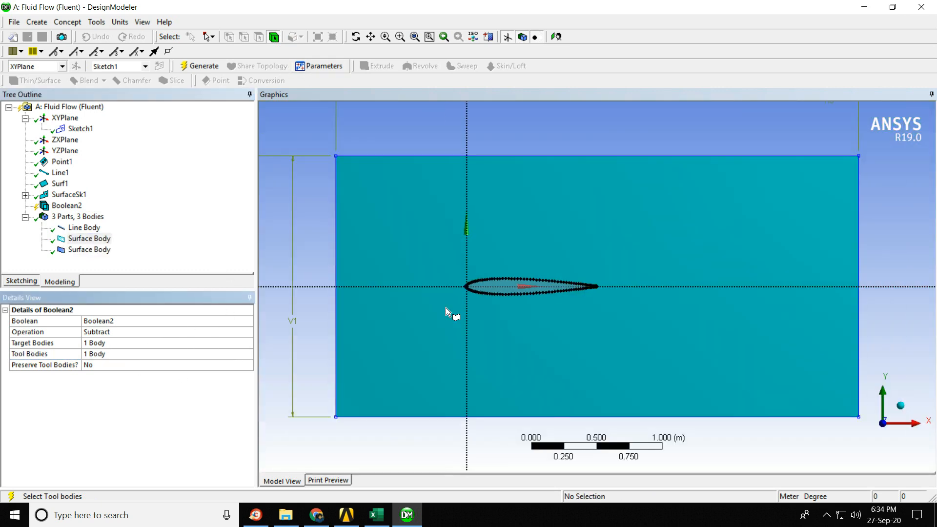
click(212, 67)
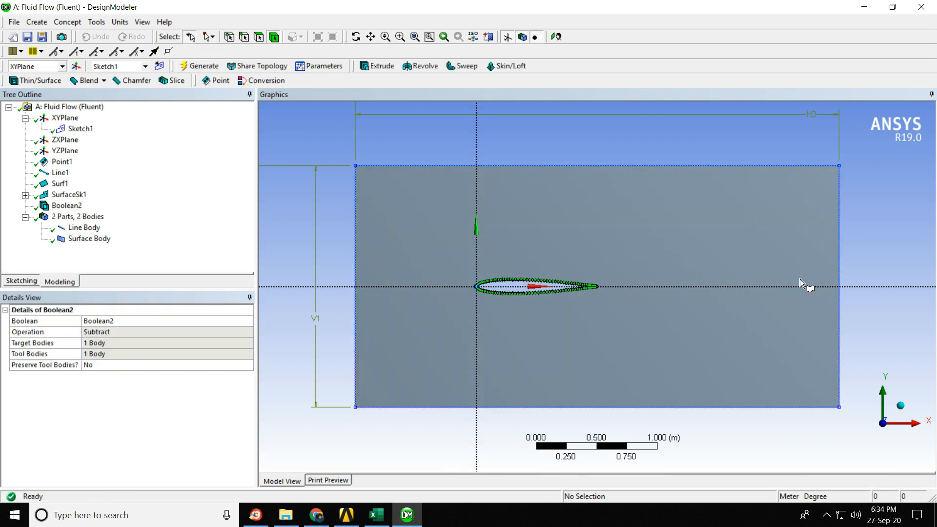
Examine the airfoil cutout and the surrounding rectangular domain surface, both close up and in full front view.
scroll(567, 278, up, 5)
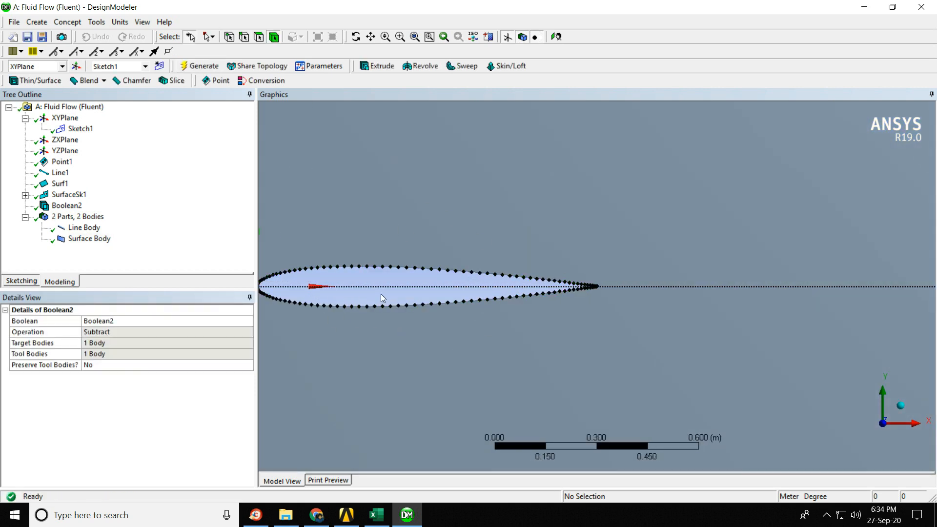
scroll(561, 288, down, 5)
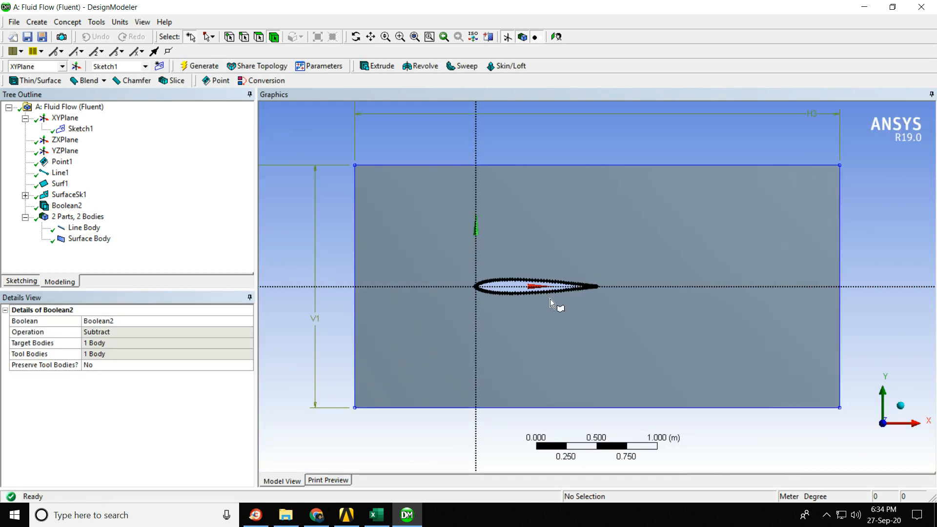
scroll(550, 298, up, 3)
scroll(564, 274, up, 5)
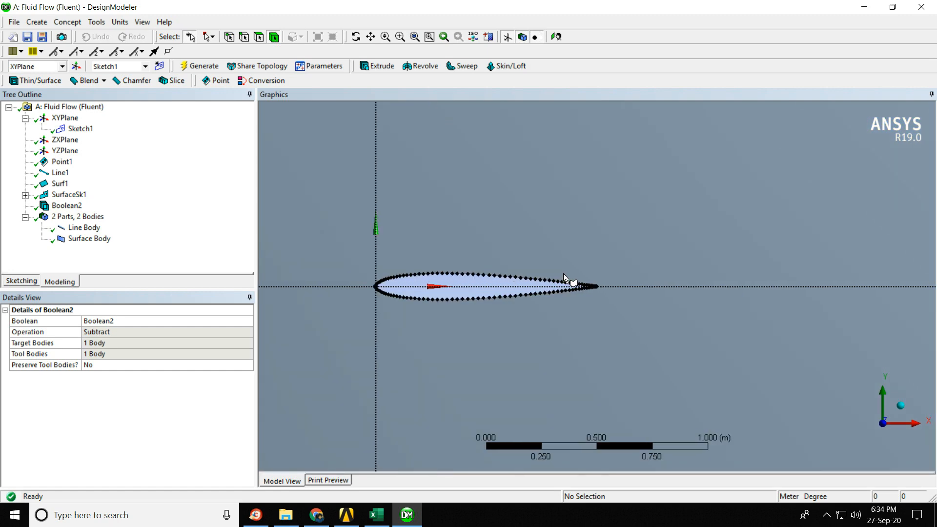
scroll(364, 257, down, 2)
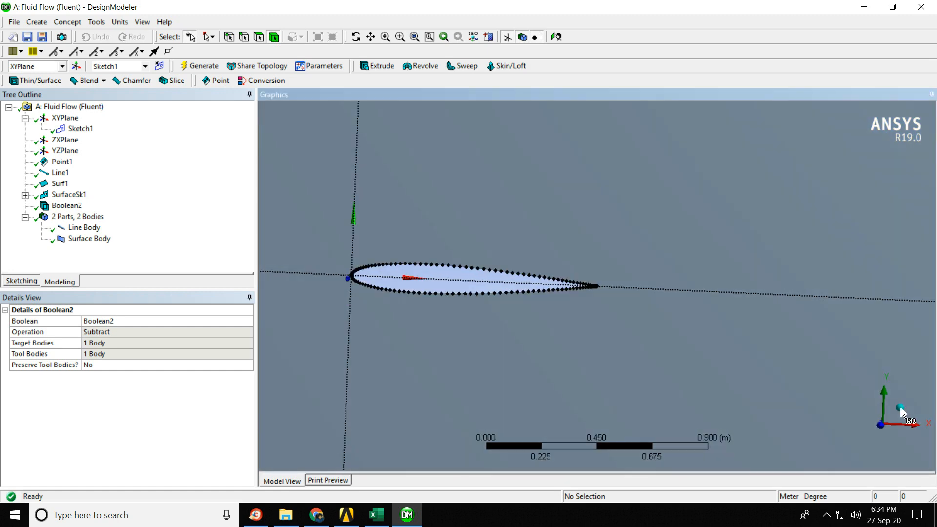
click(901, 405)
click(865, 432)
scroll(494, 343, down, 2)
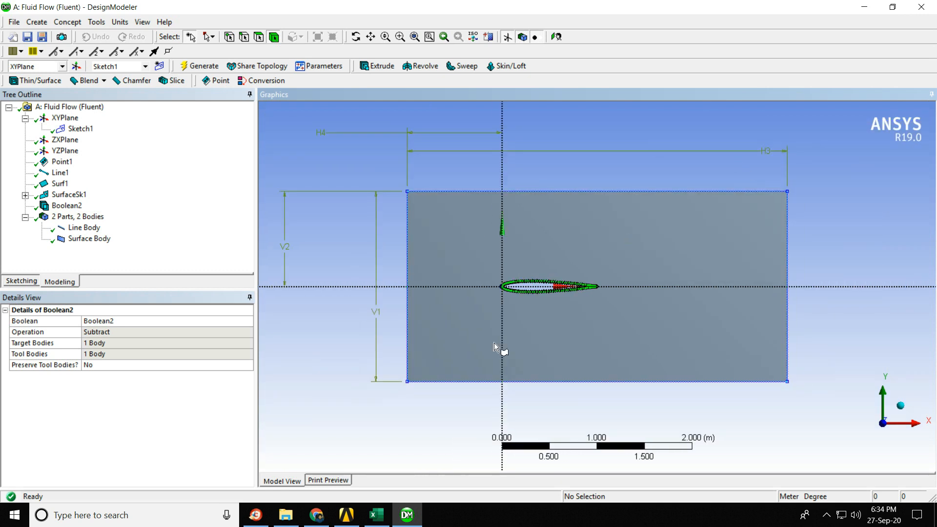
scroll(504, 293, up, 2)
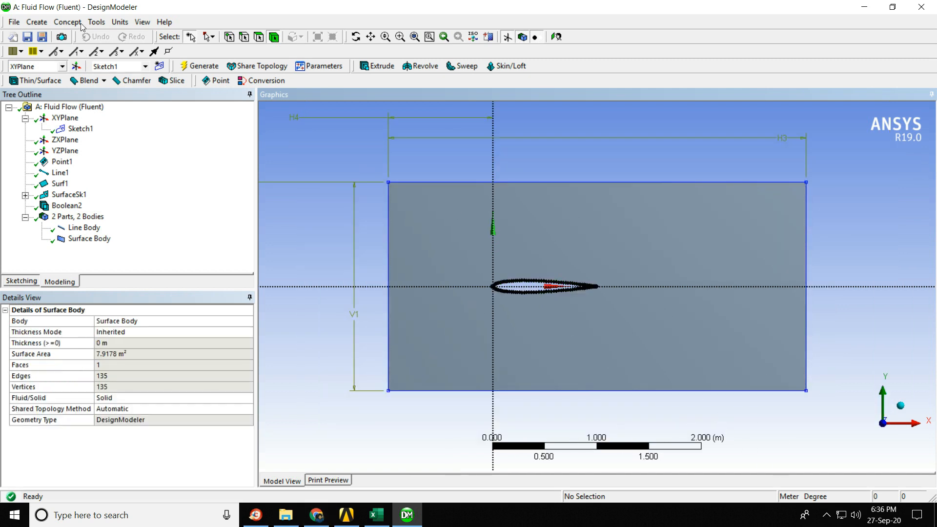
Create a named selection called Inlet on the domain rectangle's left vertical edge and generate it.
click(97, 22)
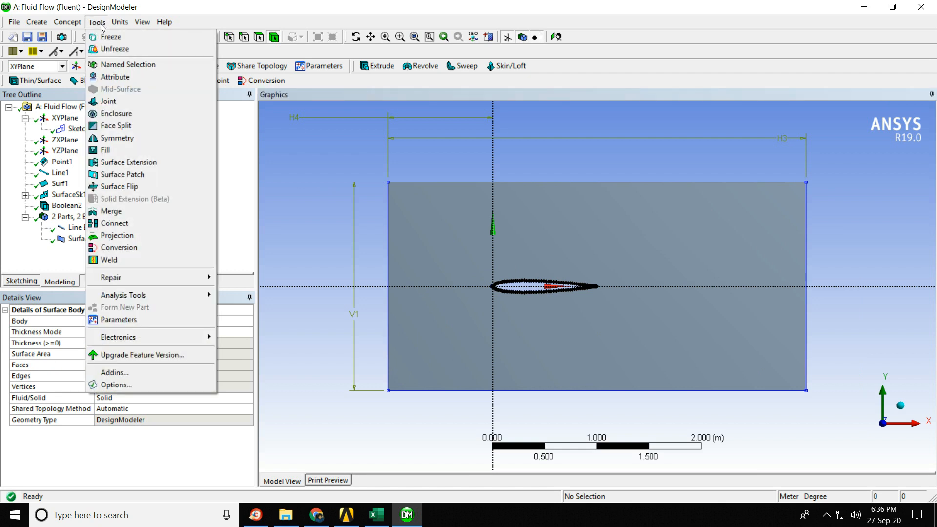
click(113, 67)
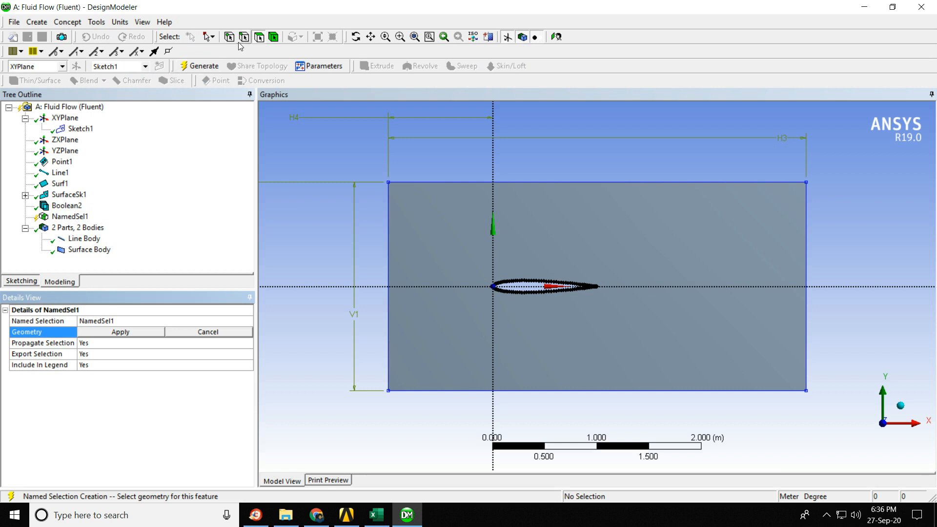
click(387, 235)
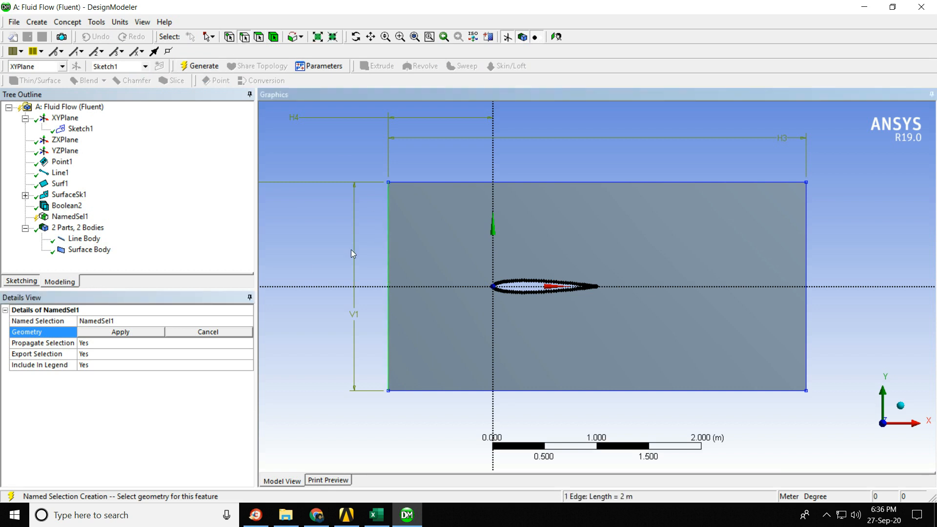
click(114, 321)
text(IN)
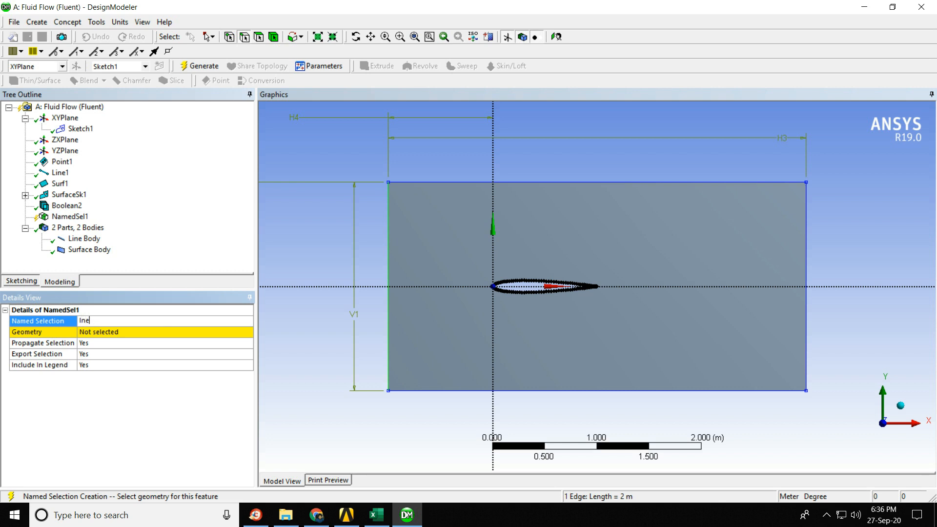
click(247, 331)
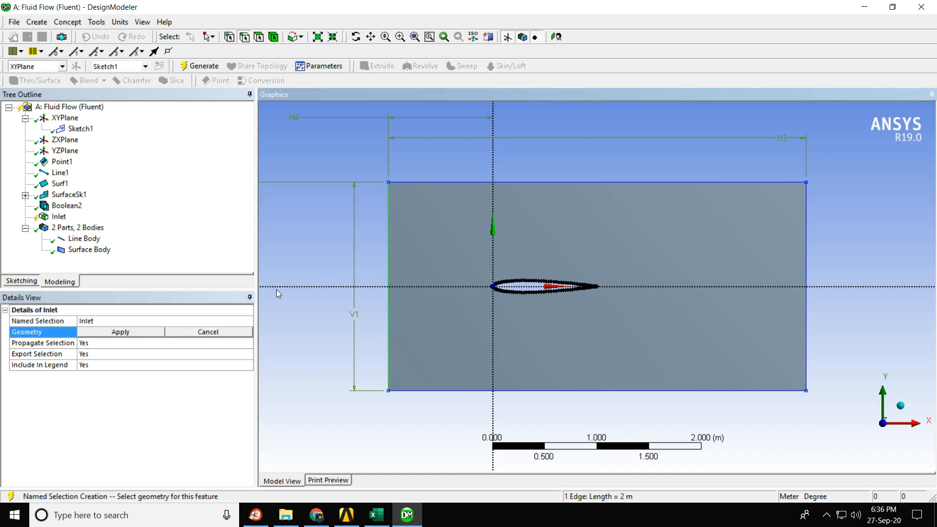
click(149, 333)
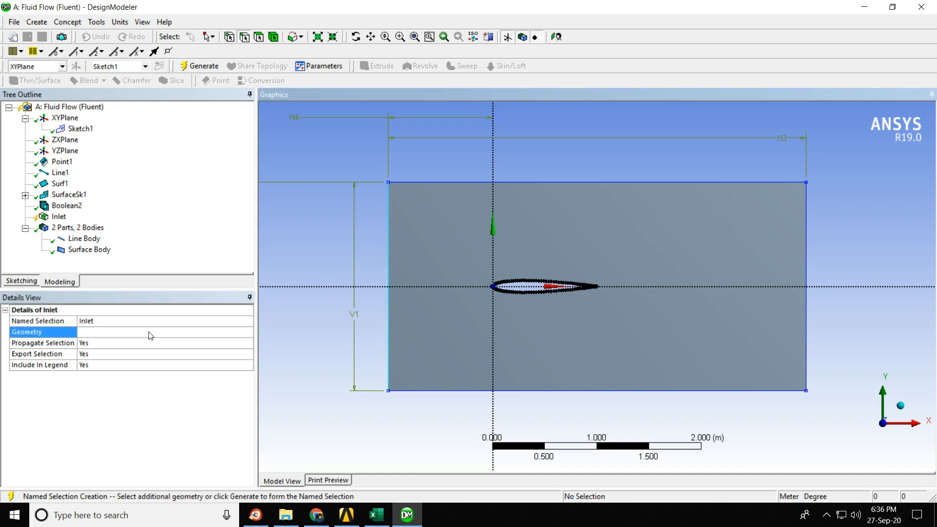
click(220, 67)
Create a named selection called outlet on the domain rectangle's right vertical edge and generate it.
click(96, 22)
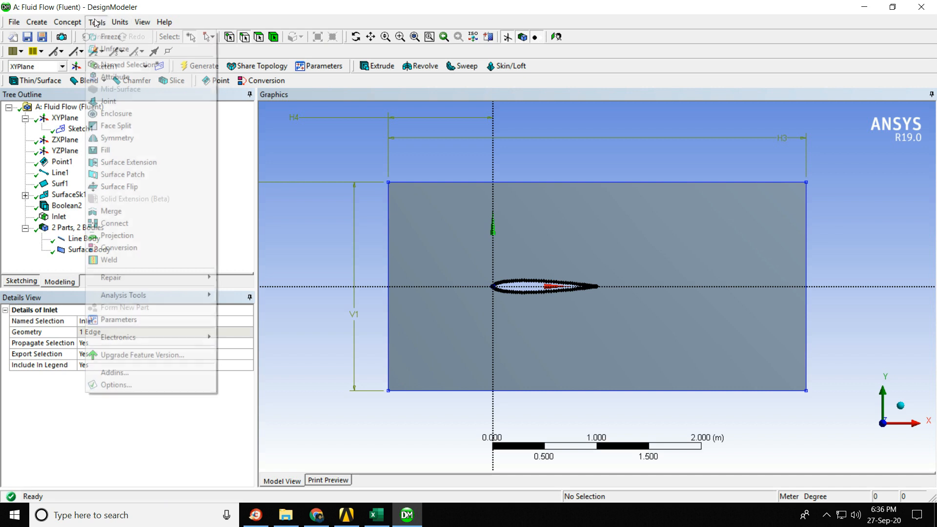
click(127, 65)
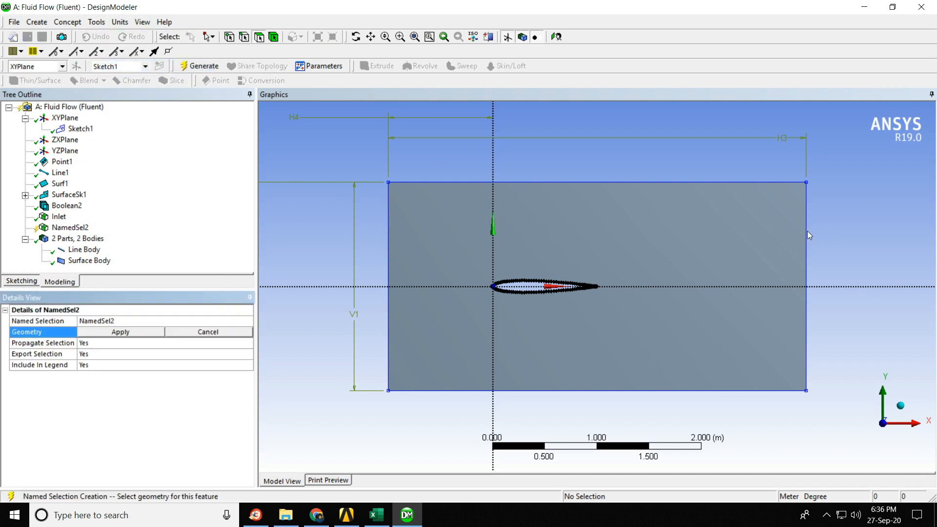
click(805, 231)
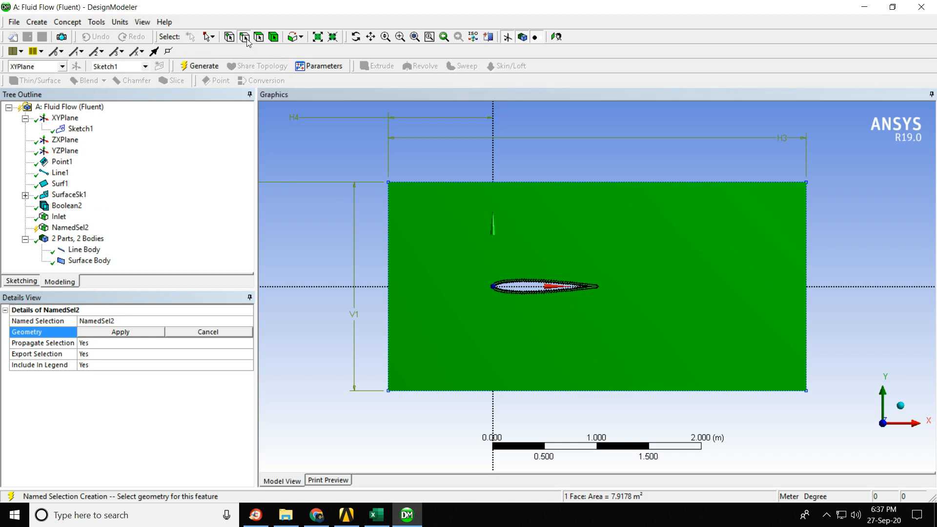
click(806, 234)
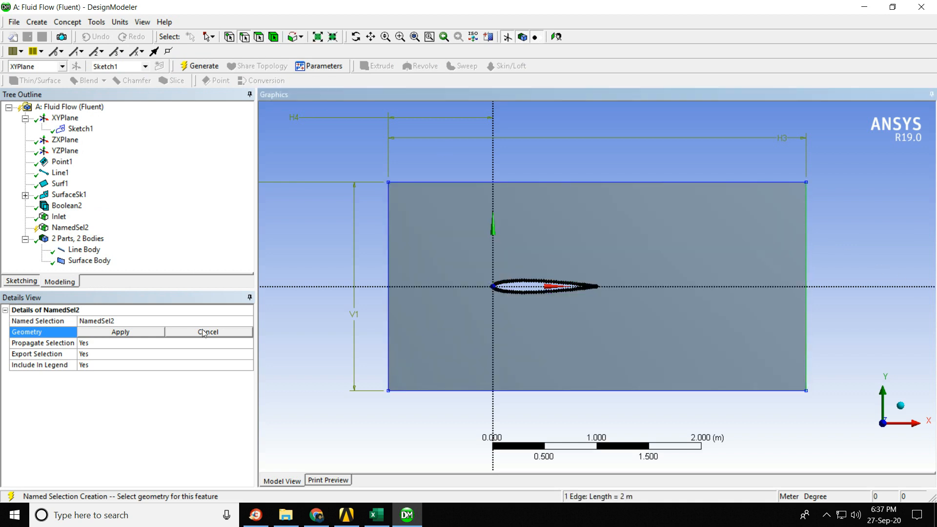
click(125, 322)
text(out)
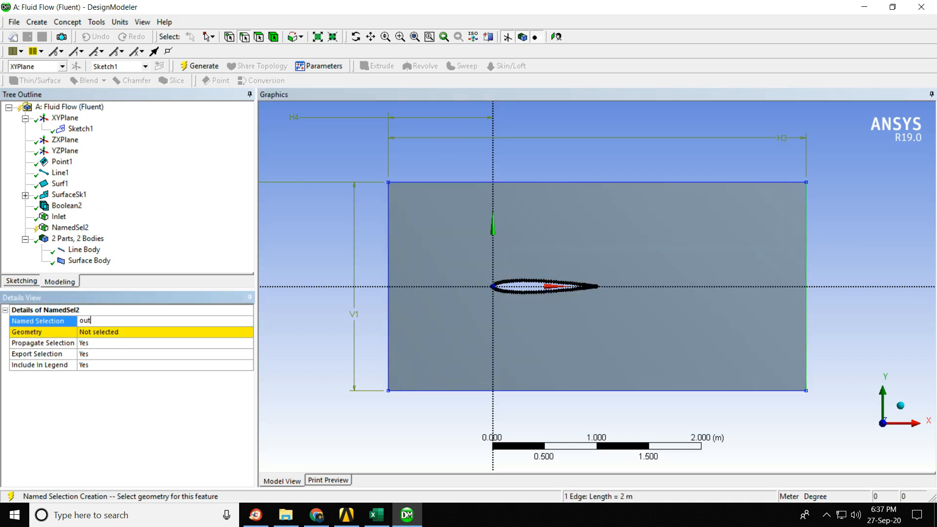
text(let)
key(Return)
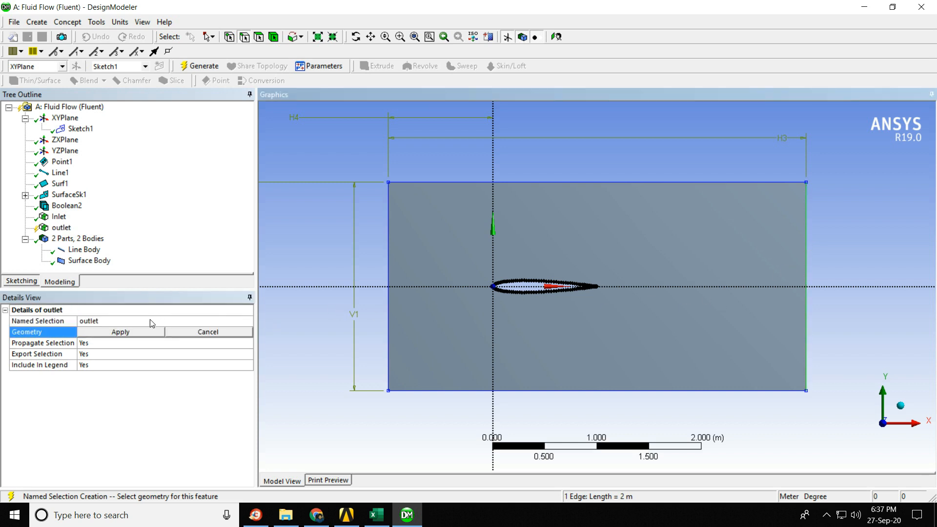
click(140, 332)
click(197, 67)
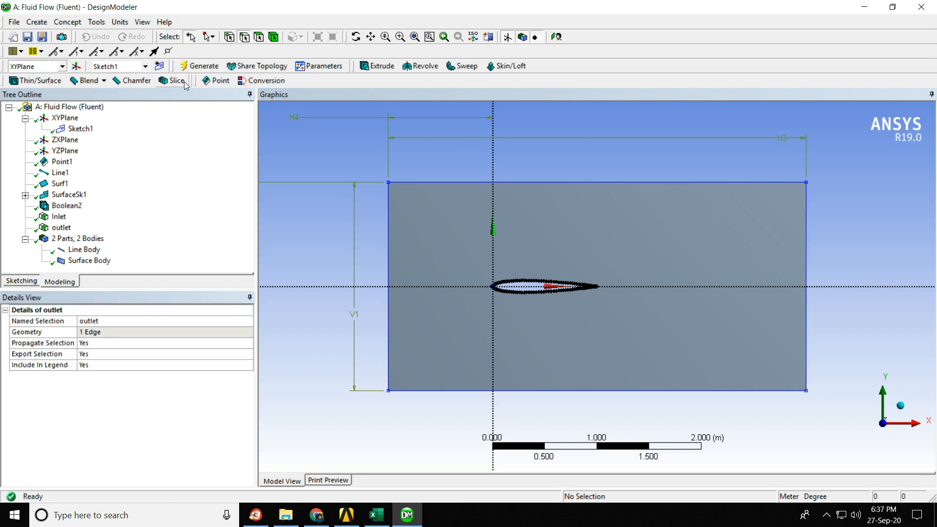
Start a third named selection called Wall and pick the domain's upper and lower horizontal edges for it.
click(97, 22)
click(126, 65)
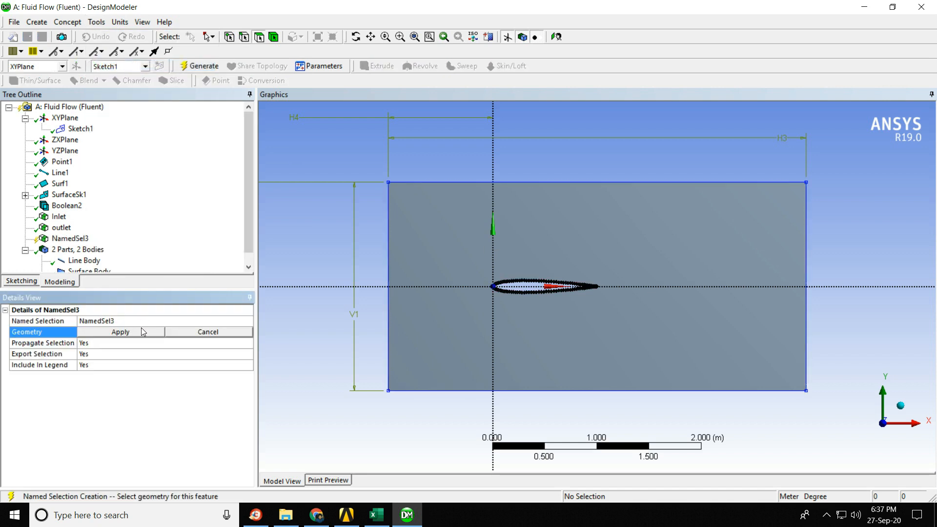
click(105, 321)
text(Wall)
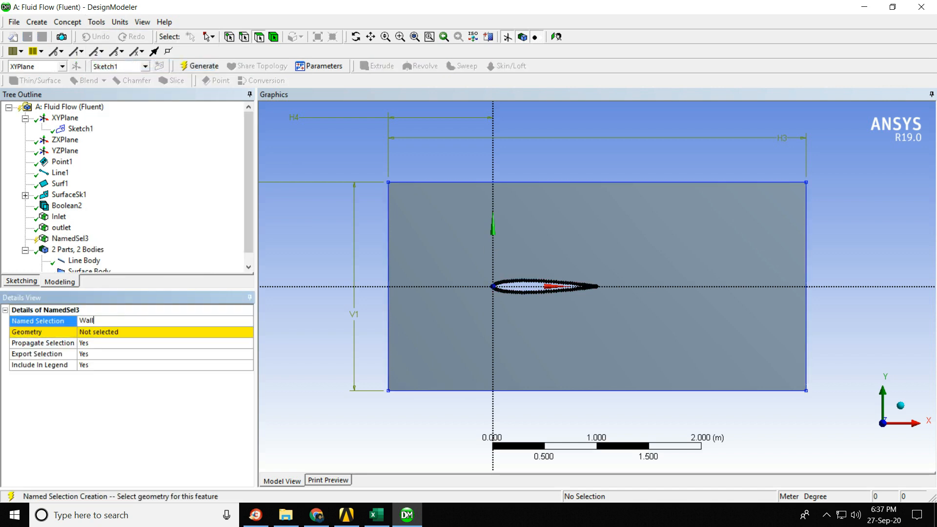
click(130, 333)
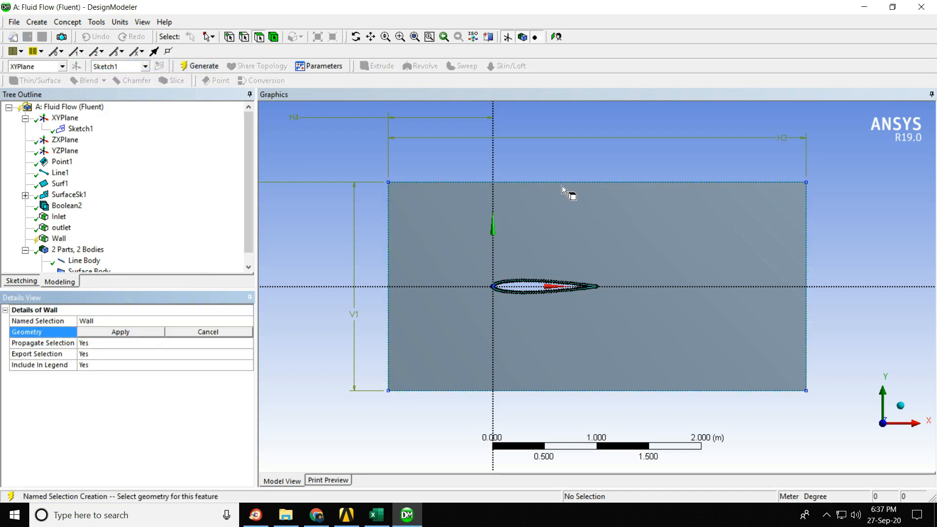
click(538, 184)
ctrl+click(553, 391)
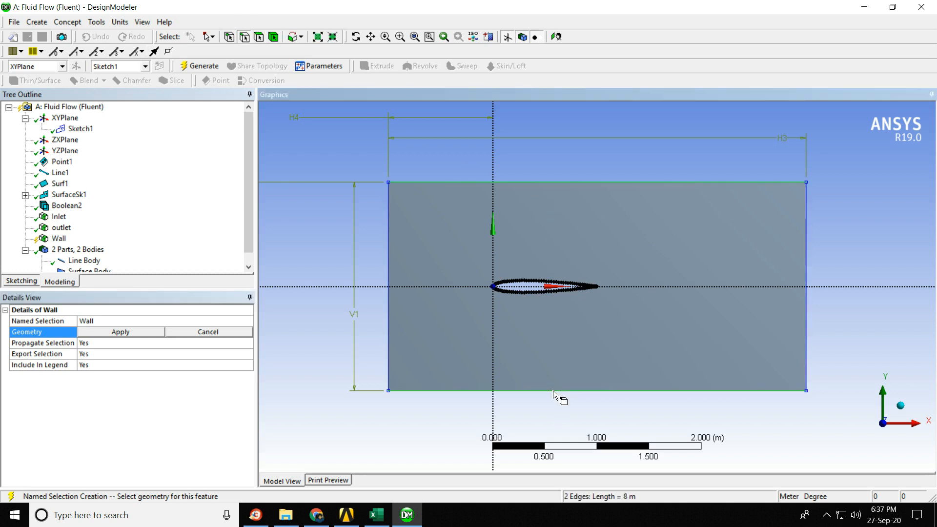
Assign all edges except the domain's two vertical inlet and outlet edges as the Wall selection's geometry, including the airfoil contour.
scroll(508, 292, up, 4)
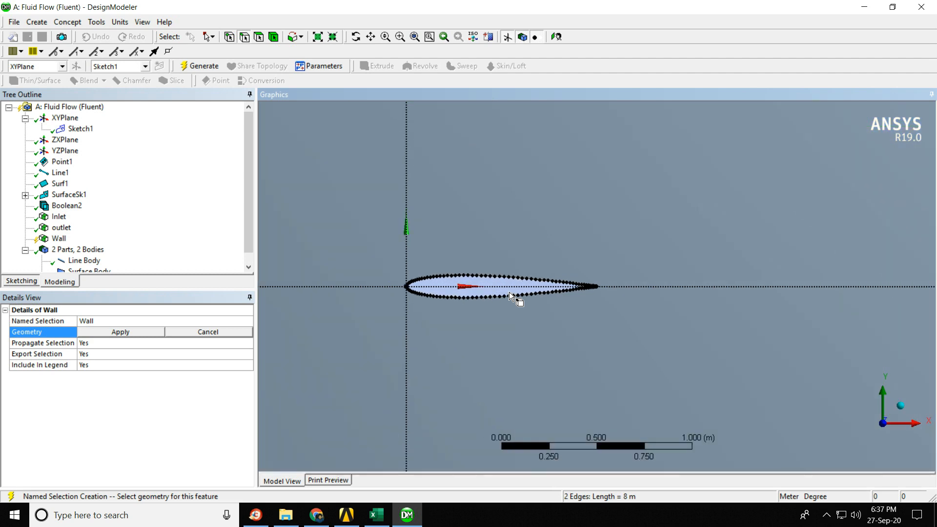
scroll(568, 285, up, 5)
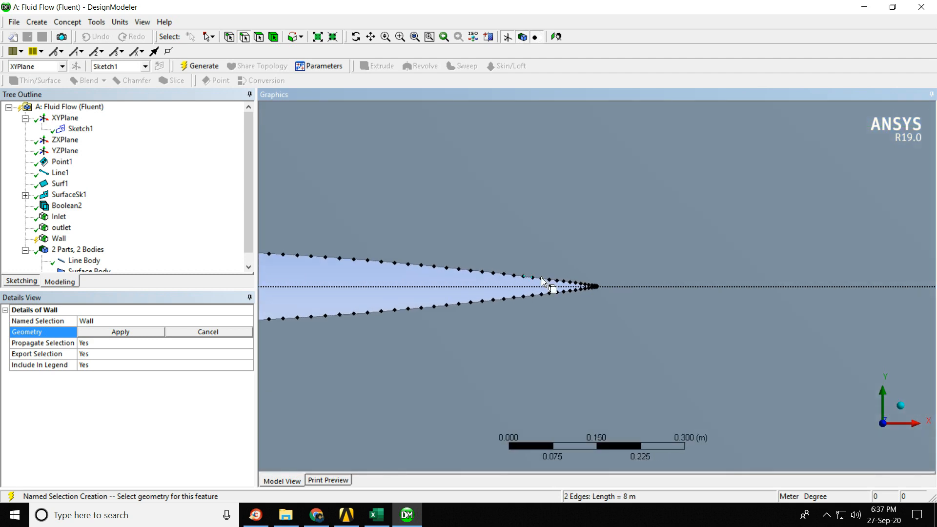
scroll(567, 285, down, 5)
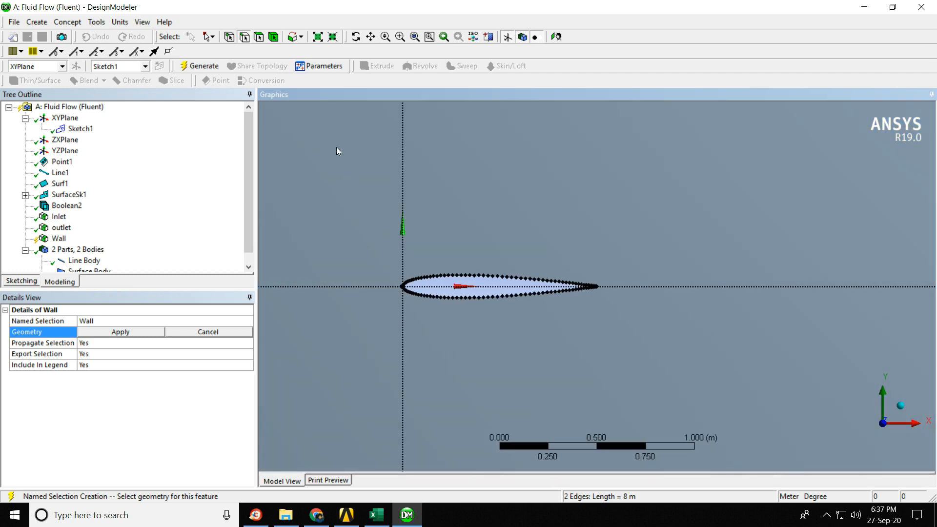
key(ctrl+a)
scroll(480, 254, down, 3)
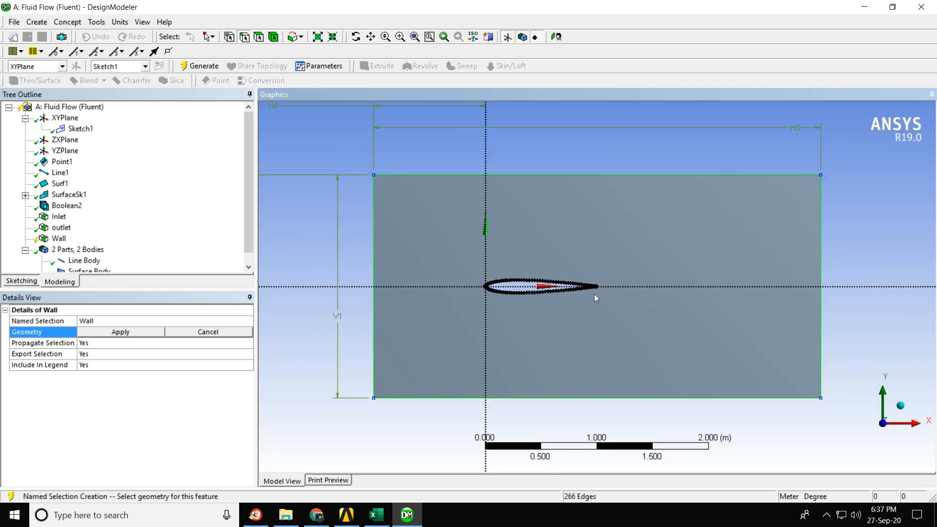
scroll(557, 289, up, 3)
scroll(558, 287, down, 5)
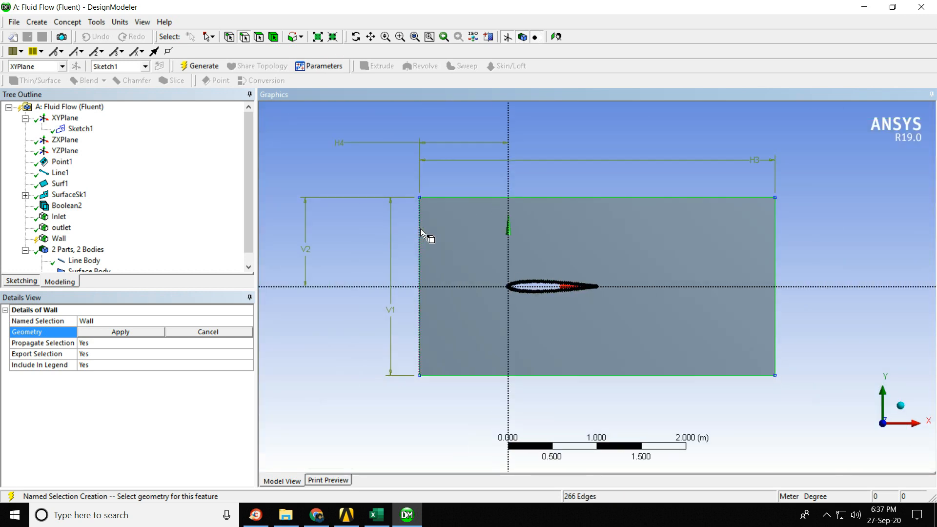
ctrl+click(420, 228)
ctrl+click(775, 243)
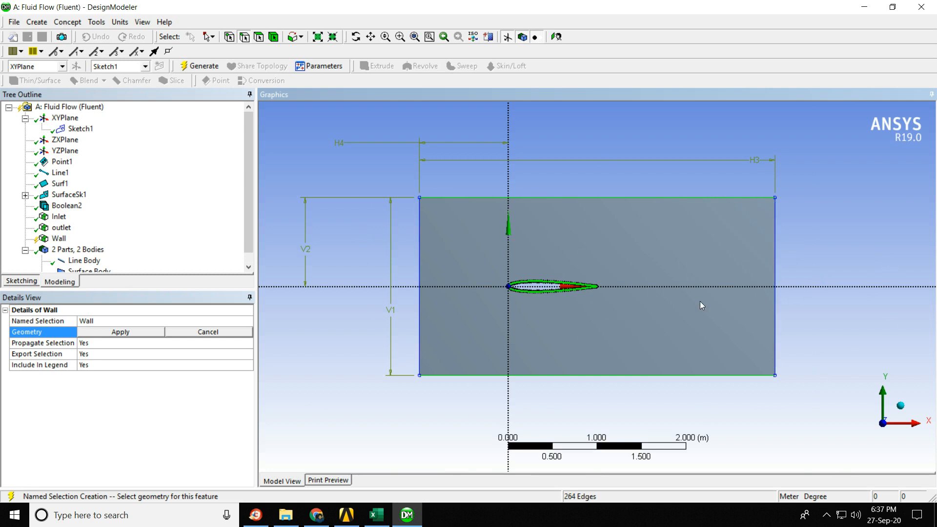
click(121, 332)
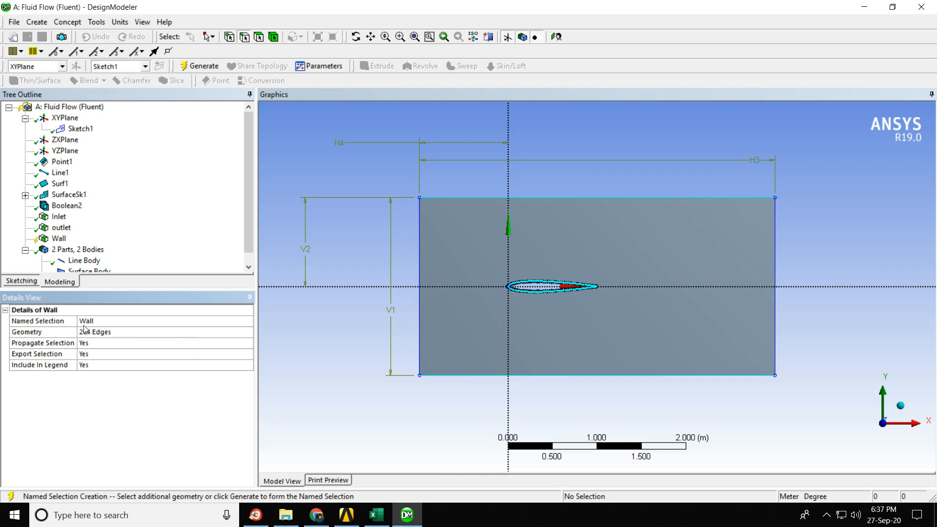
Generate the Wall named selection.
scroll(606, 342, up, 2)
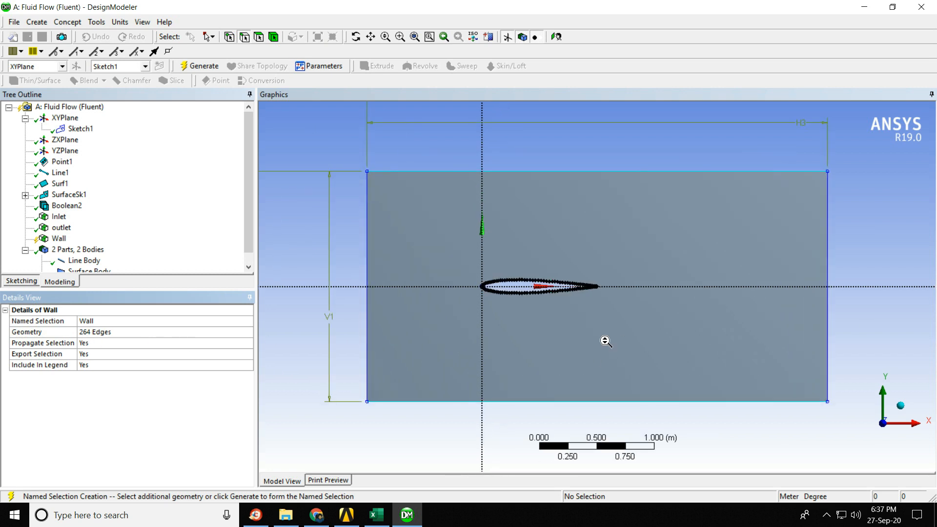
scroll(605, 342, down, 1)
scroll(606, 343, up, 1)
scroll(606, 340, up, 1)
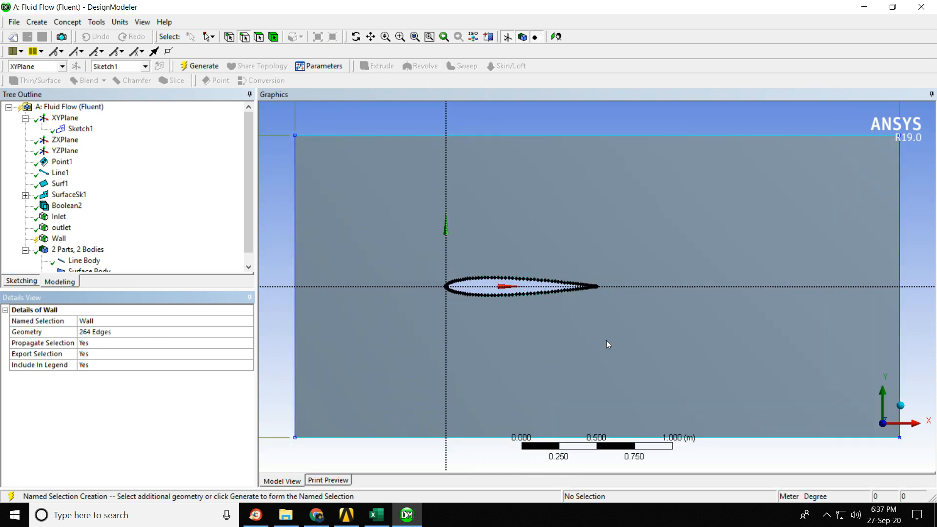
click(199, 66)
Review which edges the Inlet, outlet and Wall named selections cover, one after another.
scroll(564, 318, down, 1)
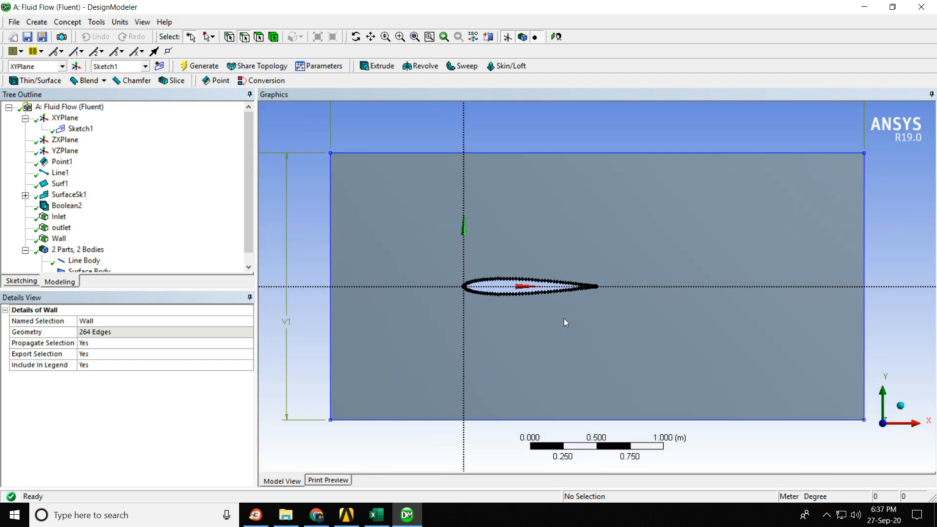
click(248, 199)
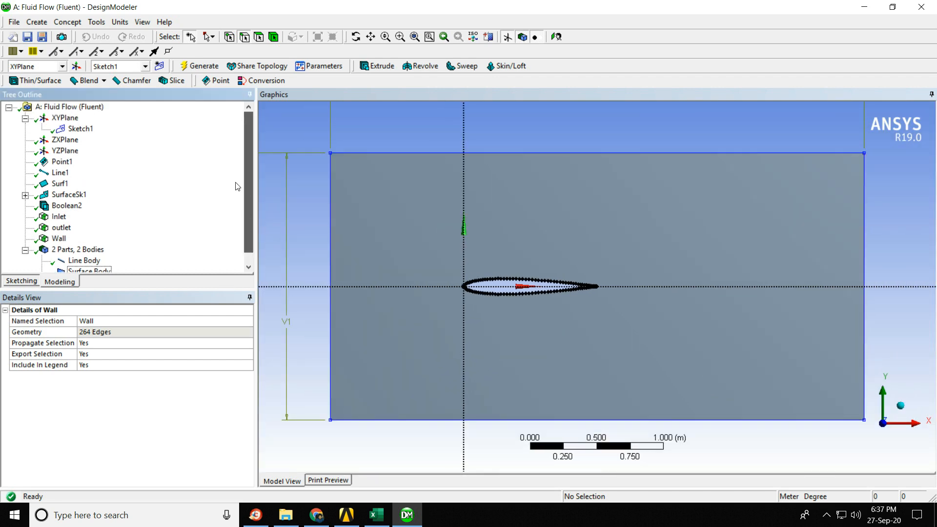
click(59, 217)
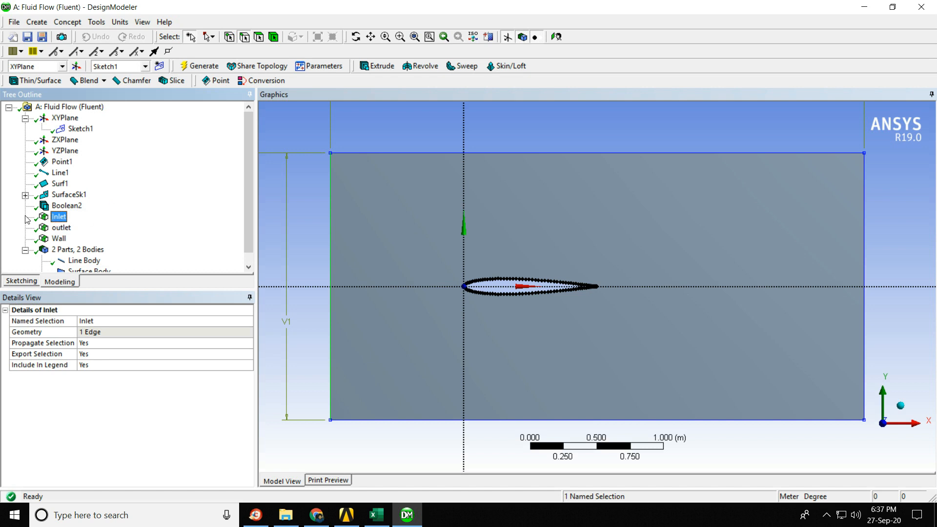
click(56, 228)
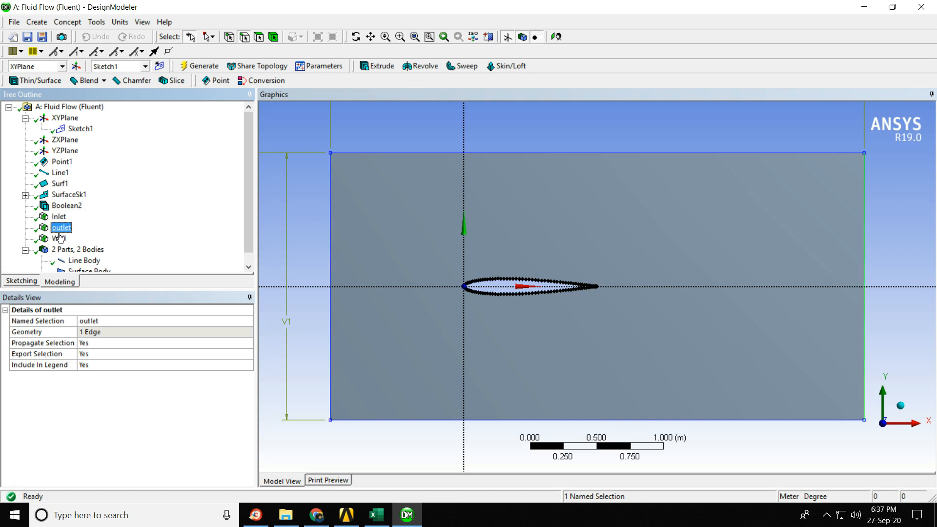
click(61, 240)
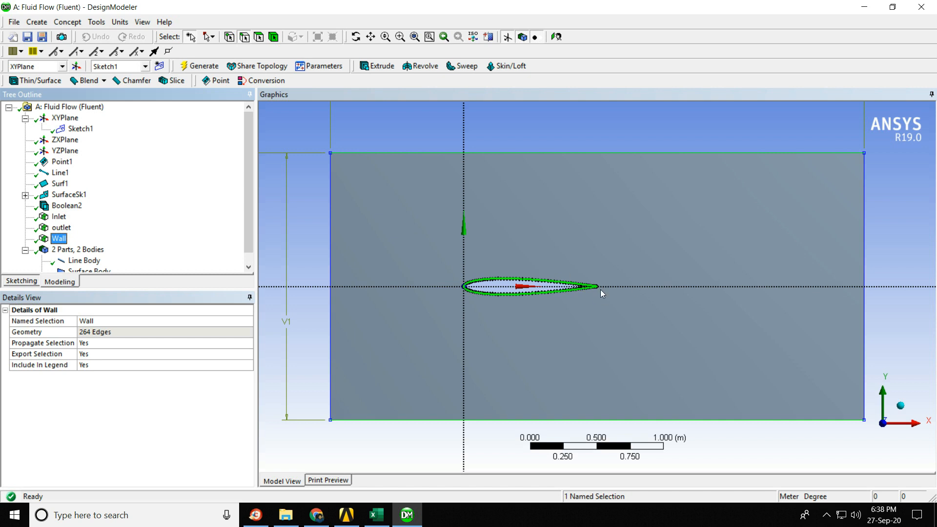
scroll(600, 293, down, 2)
click(909, 233)
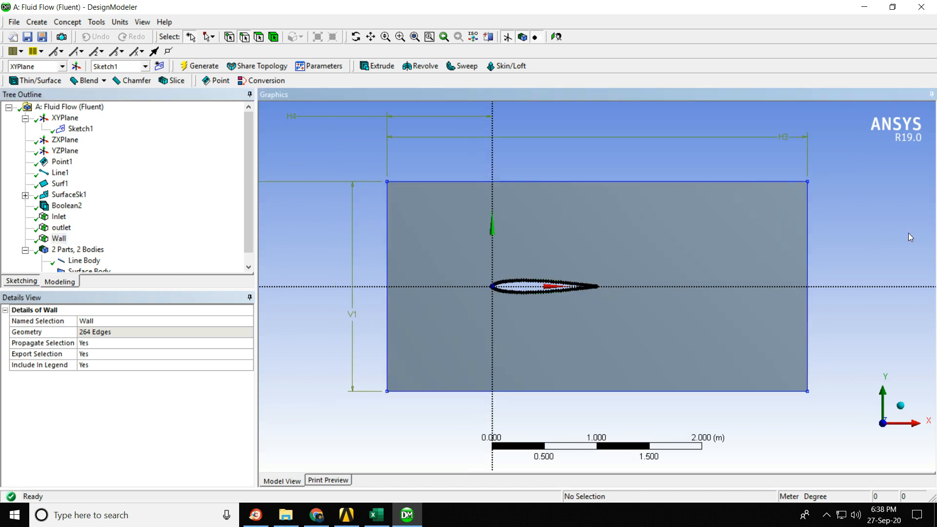
Close DesignModeler and open the Mesh cell of the Fluid Flow (Fluent) system from Workbench.
click(14, 22)
click(239, 220)
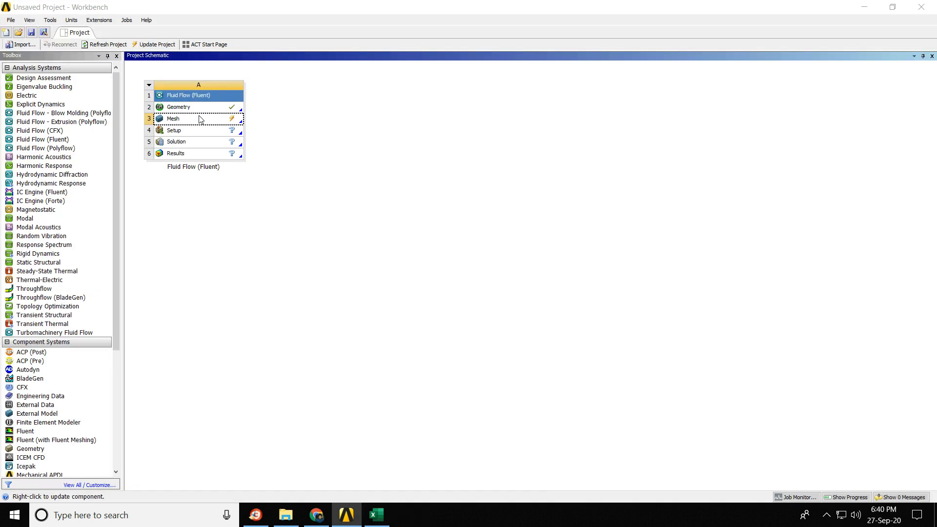
double_click(203, 119)
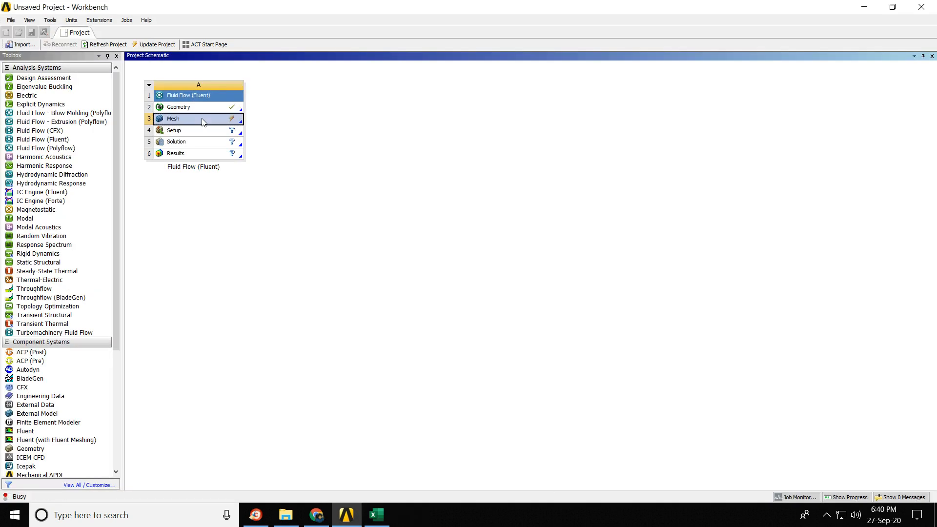
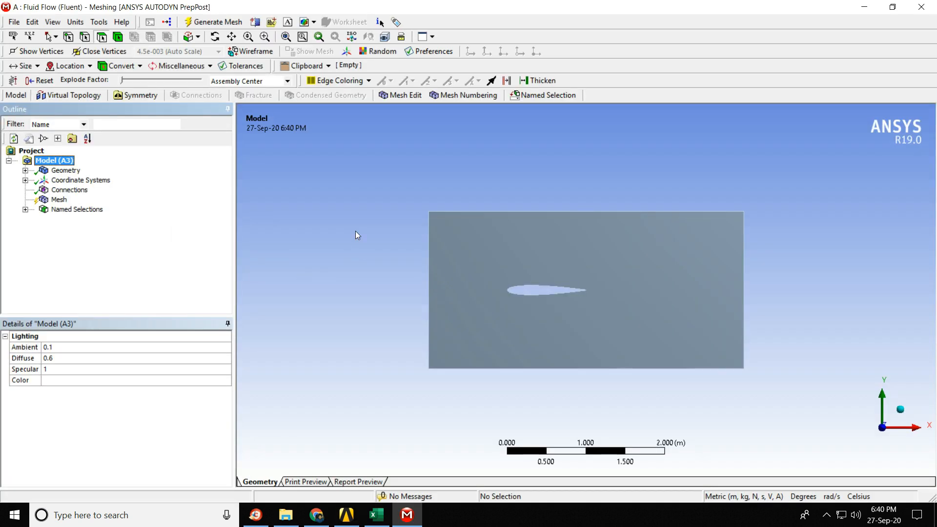
Open the settings of the Mesh object and expand its sizing options, checking the CFD physics and Fluent solver preferences.
click(60, 200)
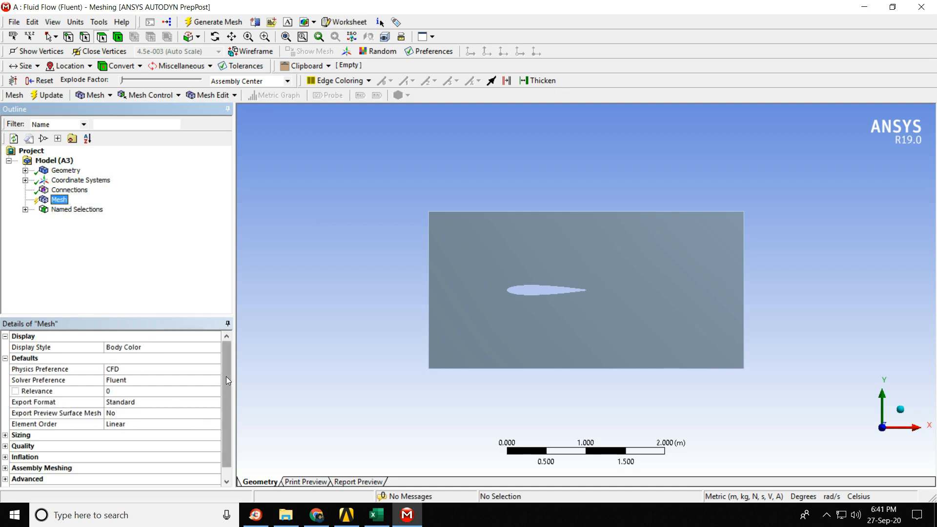
drag(227, 377, 226, 387)
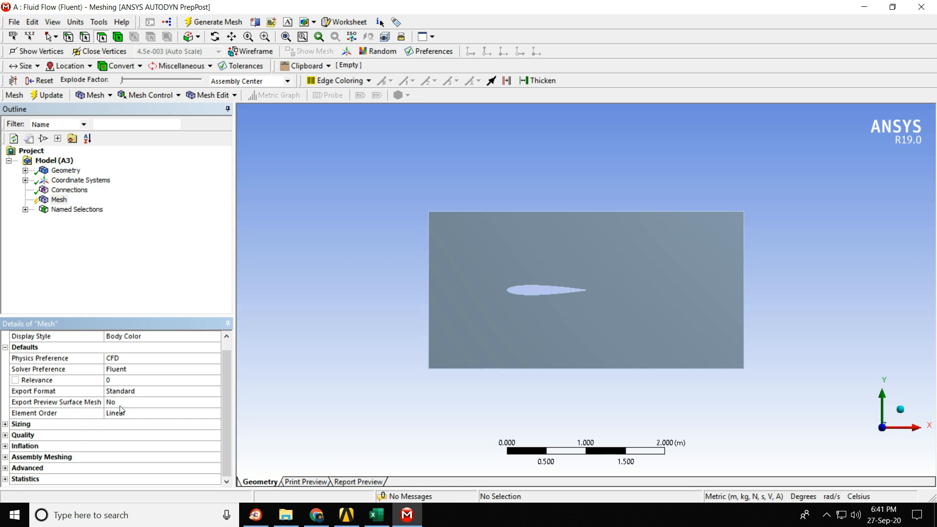
drag(224, 353, 225, 384)
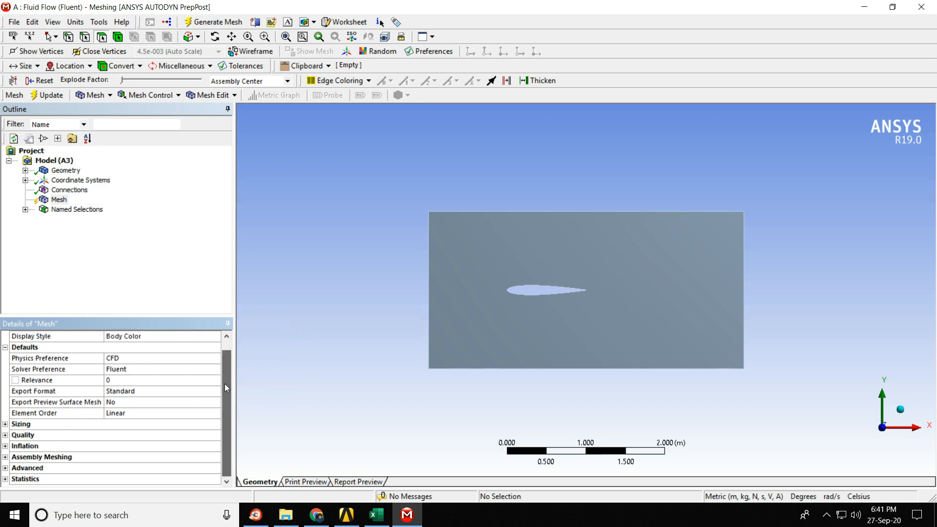
click(129, 369)
click(147, 357)
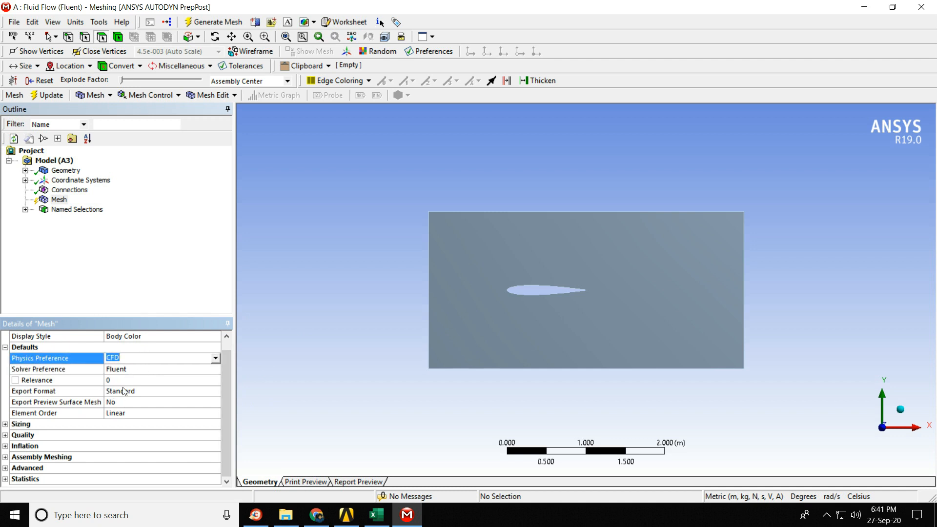
click(5, 424)
scroll(139, 403, down, 3)
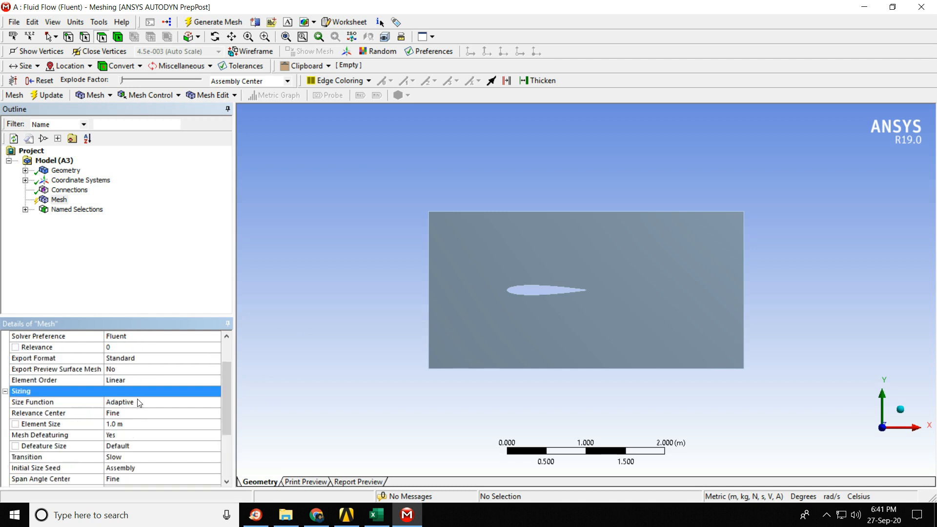
scroll(130, 418, up, 1)
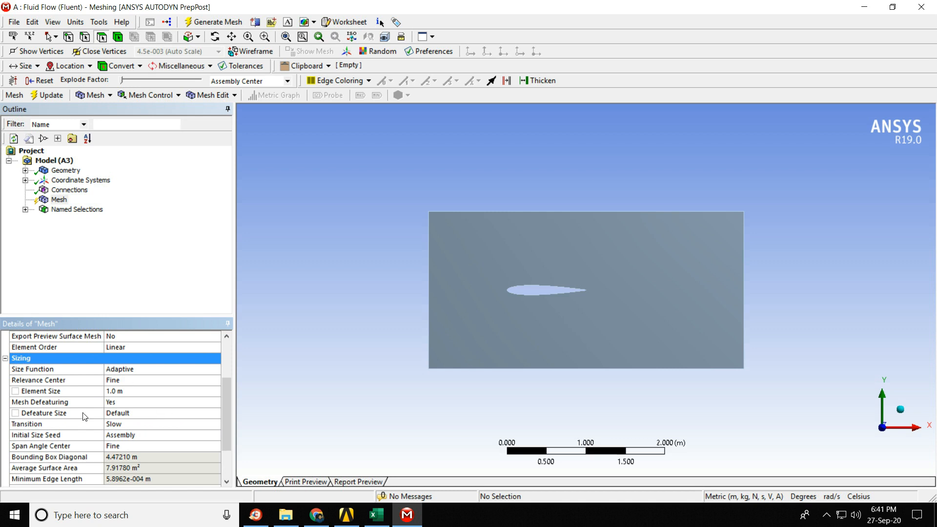
Look through the available size functions, keeping Adaptive, and choose Fine as the relevance center.
click(131, 374)
click(132, 372)
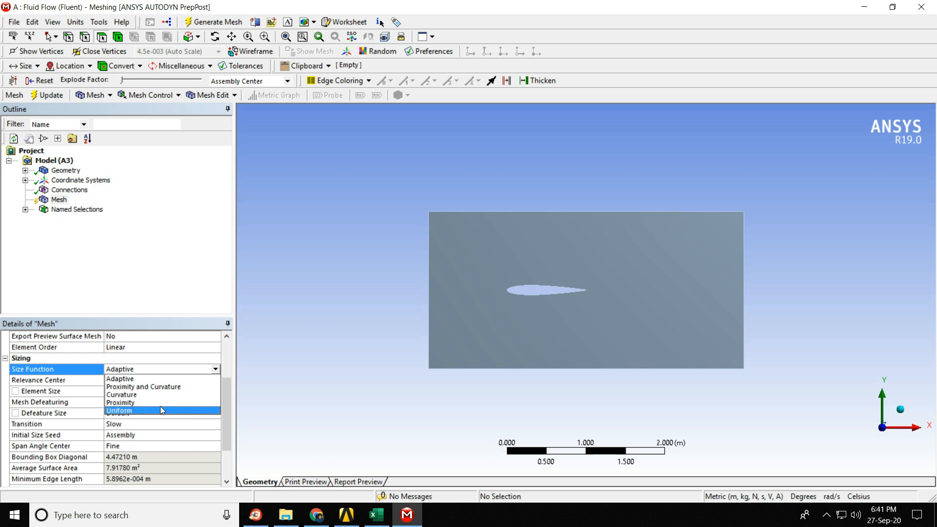
click(152, 380)
click(152, 380)
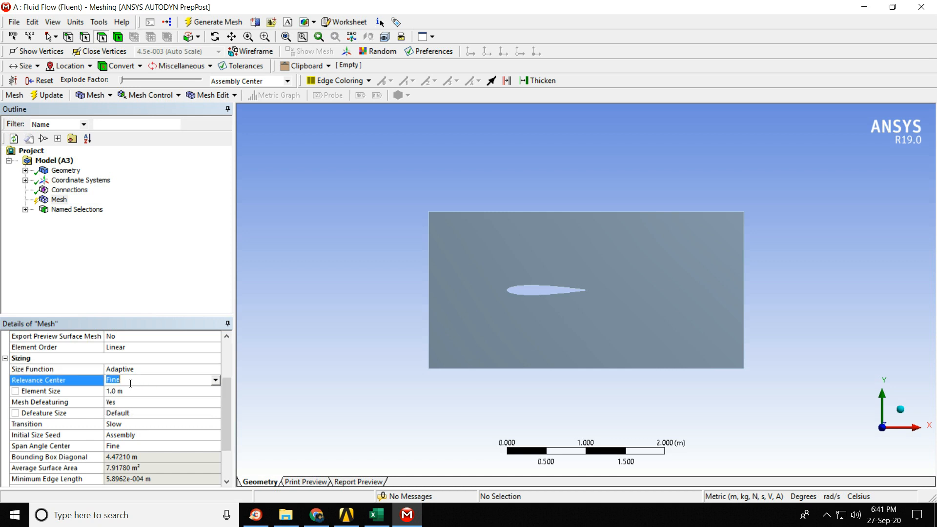
click(216, 380)
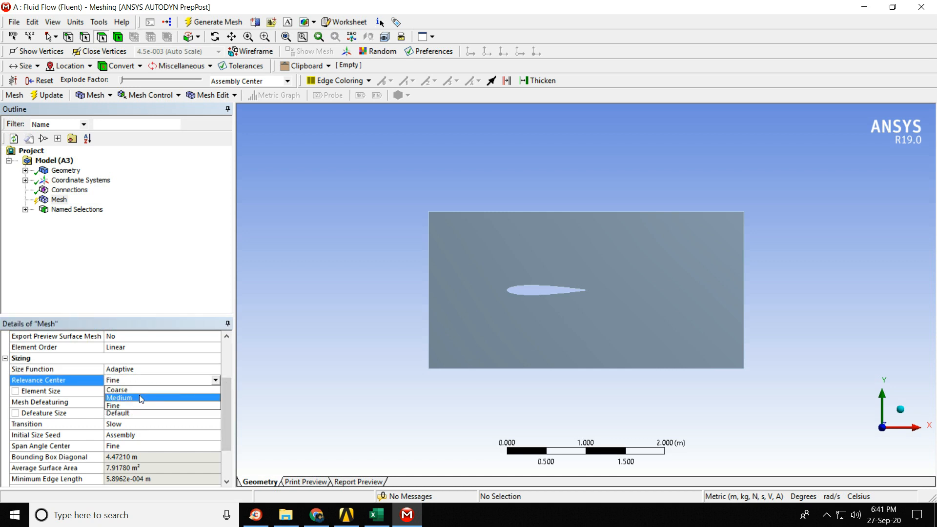
click(133, 406)
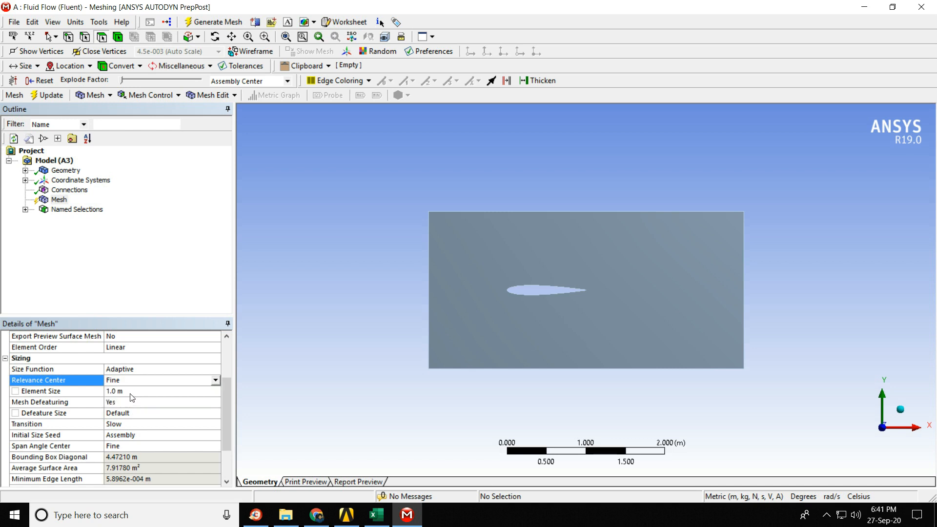
Set the mesh element size to 1 m, update the mesh and inspect the elements around the airfoil.
click(129, 391)
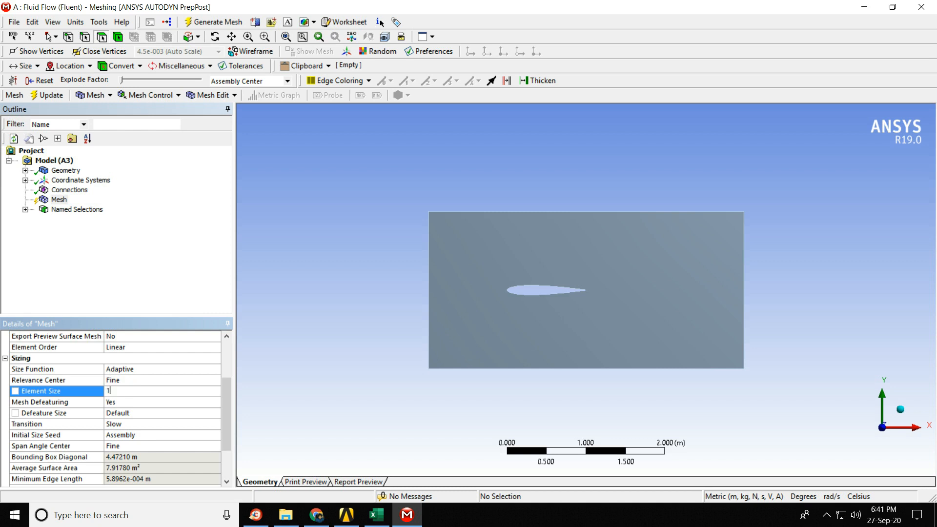
click(248, 374)
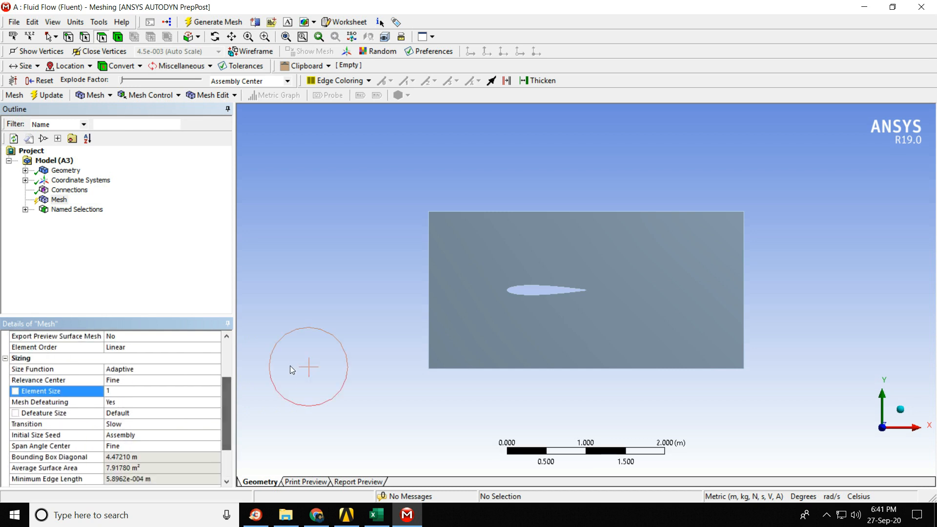
click(284, 217)
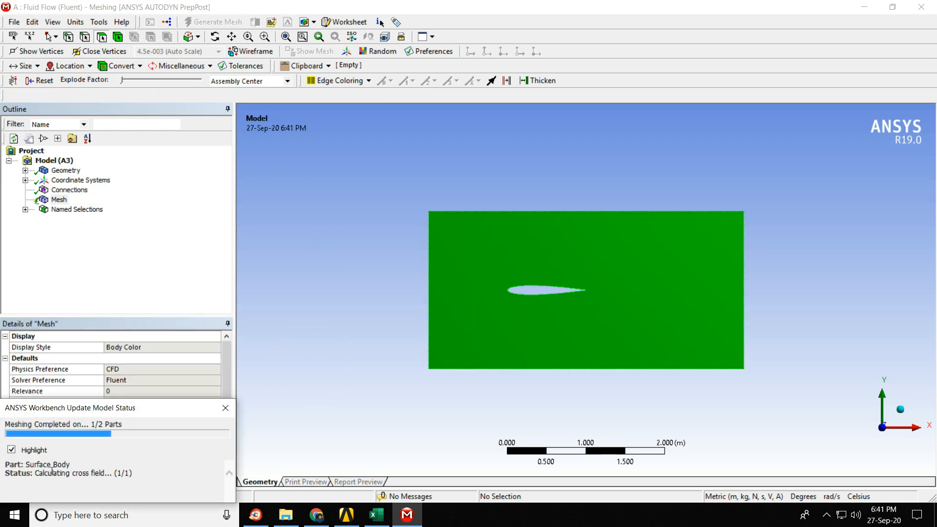
scroll(395, 203, up, 1)
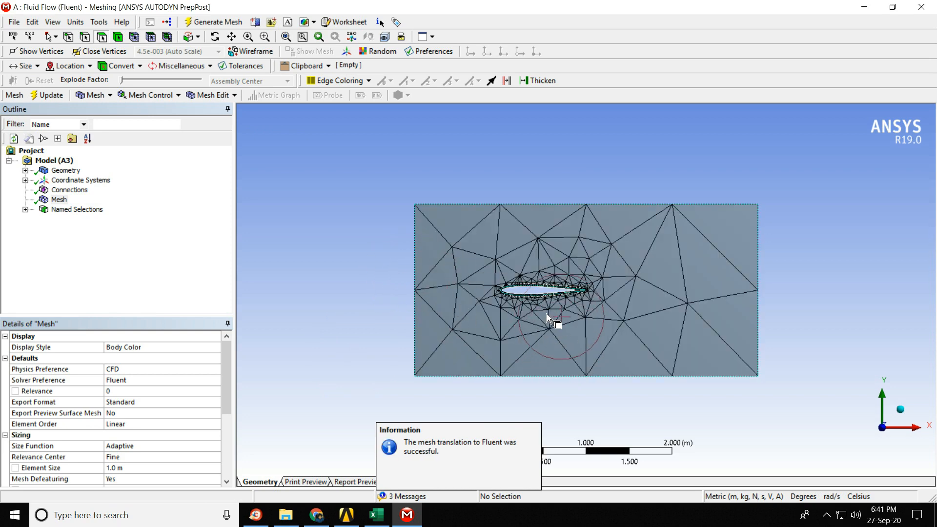
scroll(685, 334, up, 2)
scroll(685, 334, down, 3)
scroll(681, 335, up, 3)
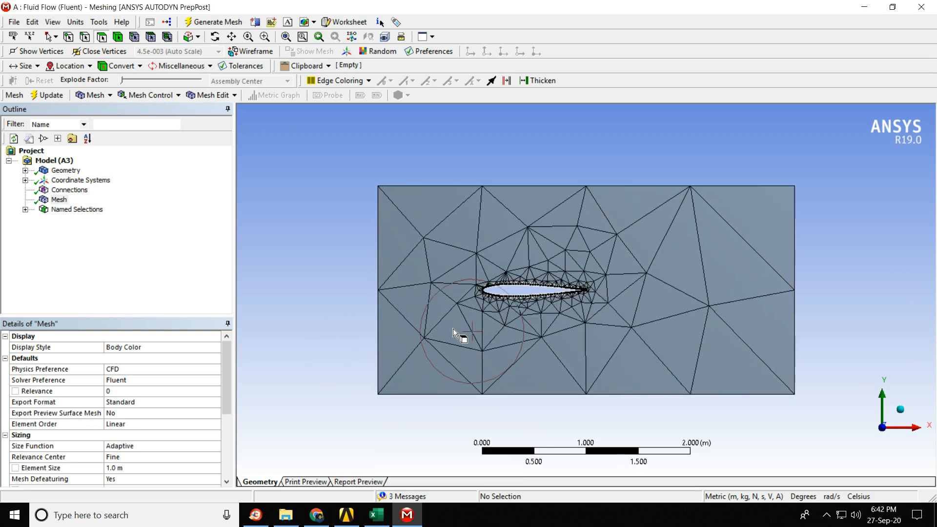
scroll(642, 362, down, 1)
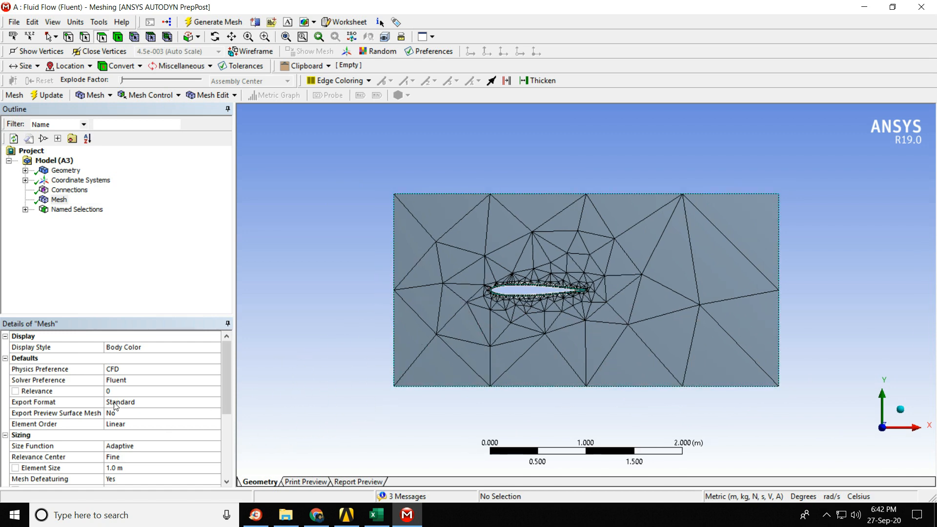
Reset the element size to its default, update the mesh and inspect the elements around the airfoil.
scroll(122, 411, down, 1)
click(119, 436)
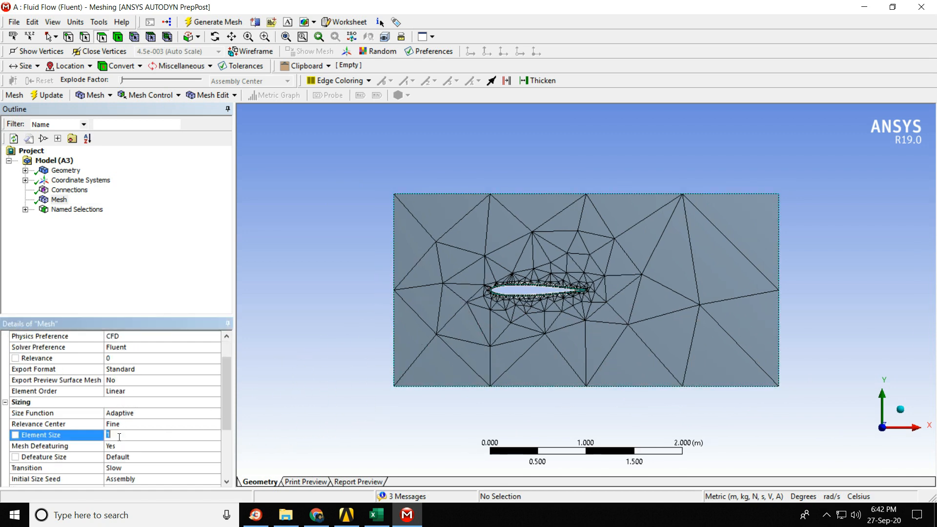
key(Delete)
click(368, 251)
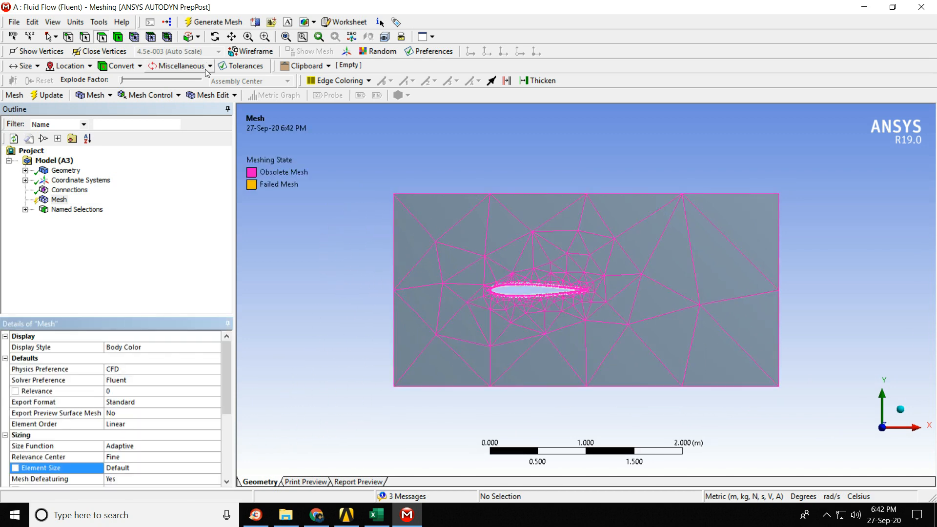
click(46, 96)
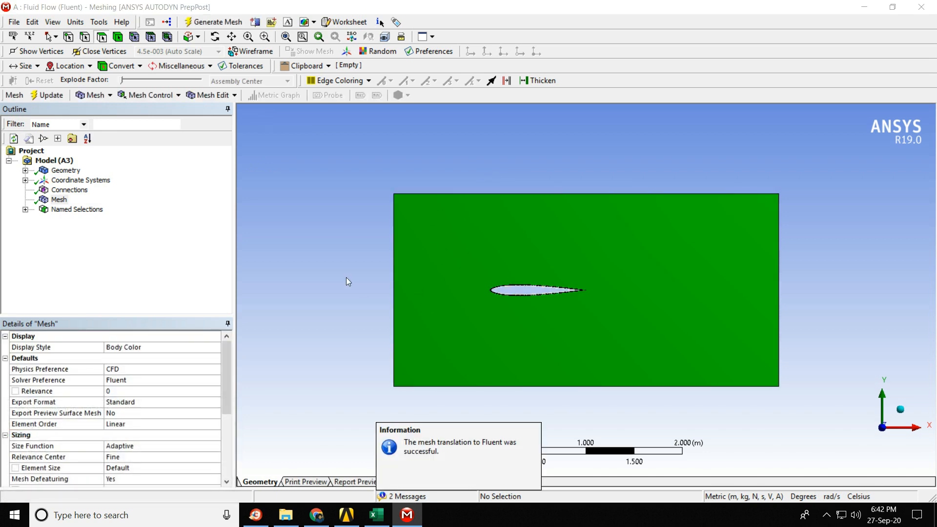
scroll(552, 331, up, 3)
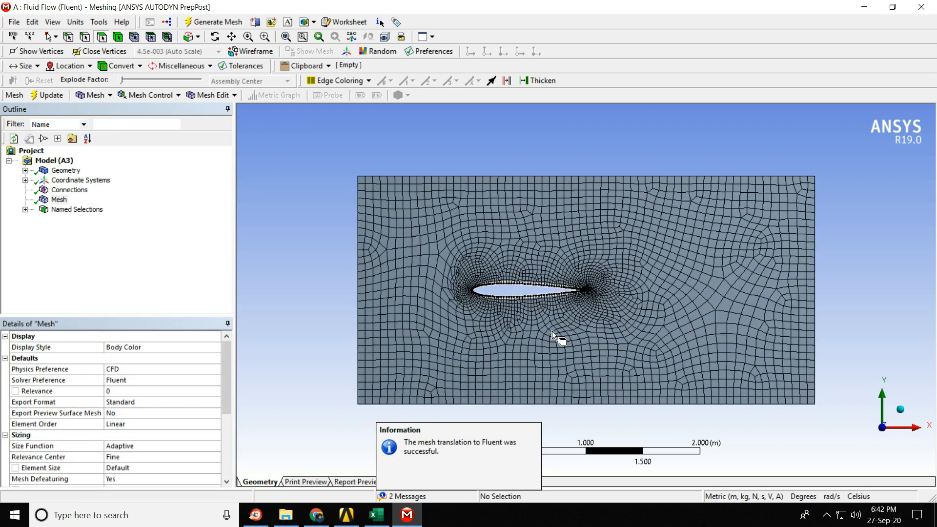
scroll(322, 292, up, 2)
scroll(329, 271, down, 3)
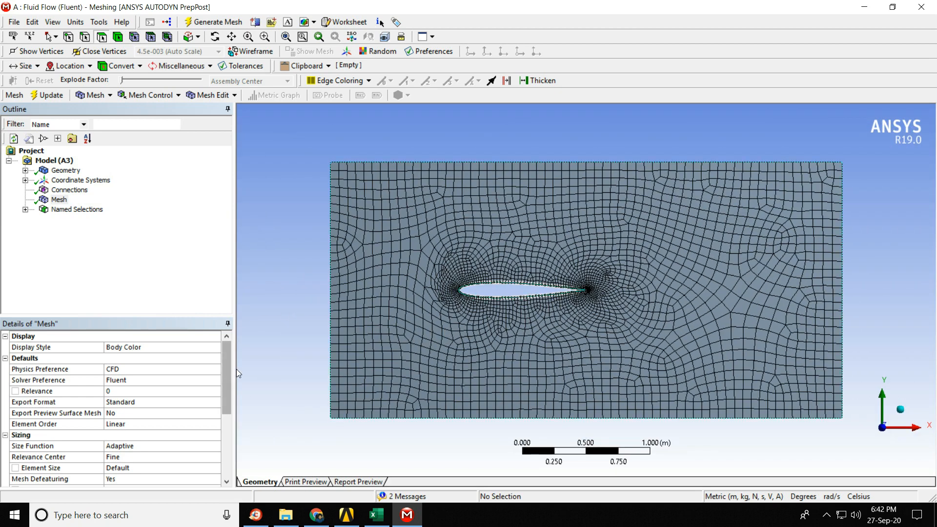
Change the size function to Proximity and Curvature and update the mesh.
drag(227, 371, 231, 398)
click(151, 391)
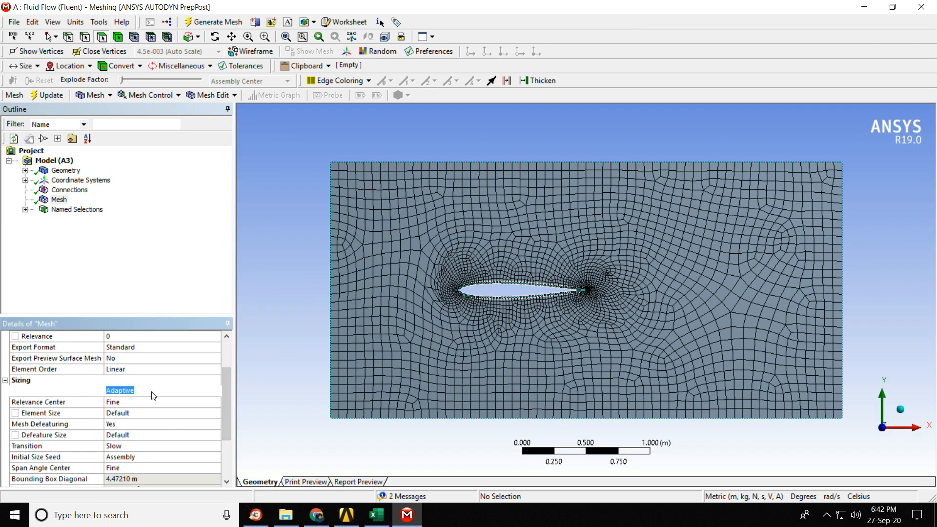
click(216, 391)
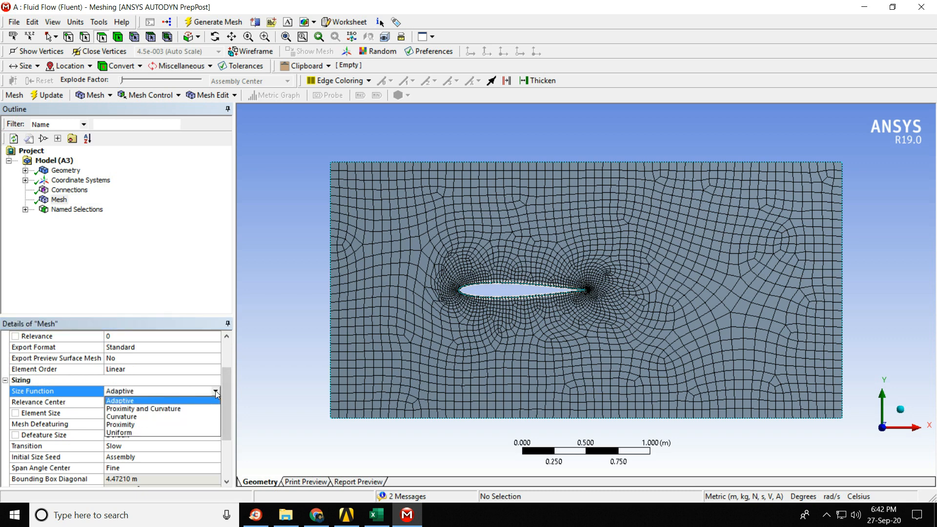
click(146, 406)
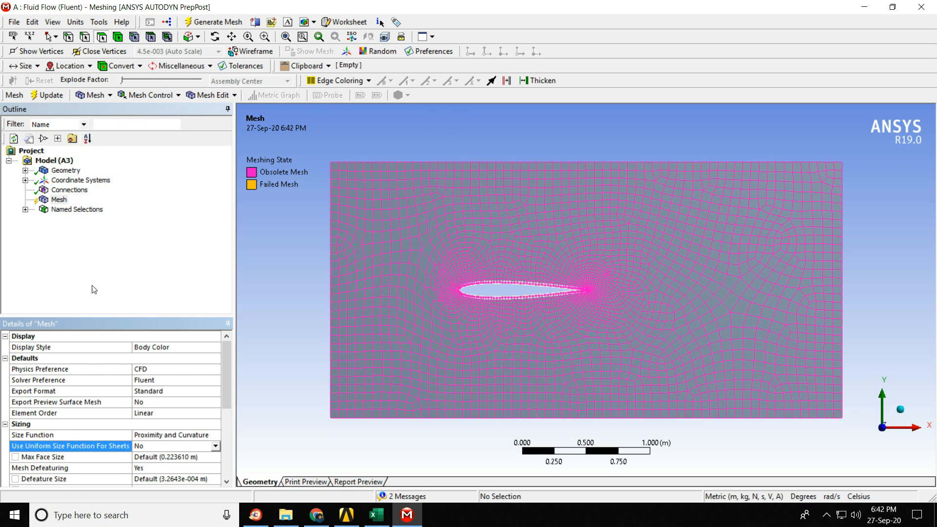
click(55, 100)
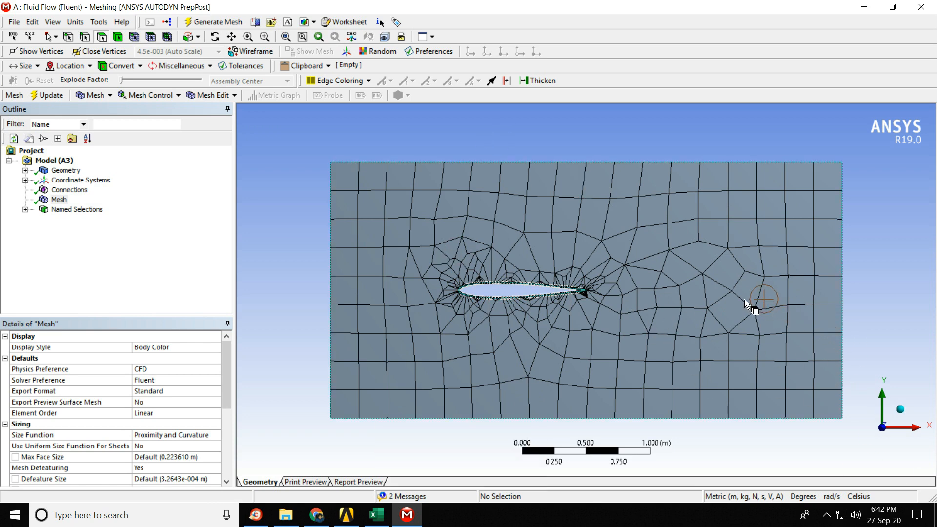
Review the sizing parameters, change the size function to Curvature and update the mesh.
scroll(197, 384, down, 1)
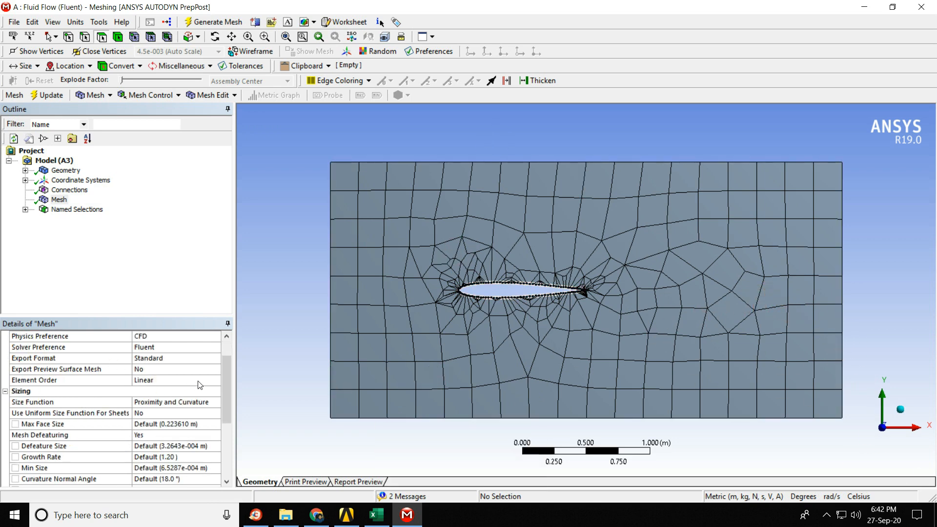
scroll(198, 385, up, 1)
scroll(144, 410, down, 1)
scroll(172, 419, down, 1)
scroll(182, 423, up, 2)
click(174, 437)
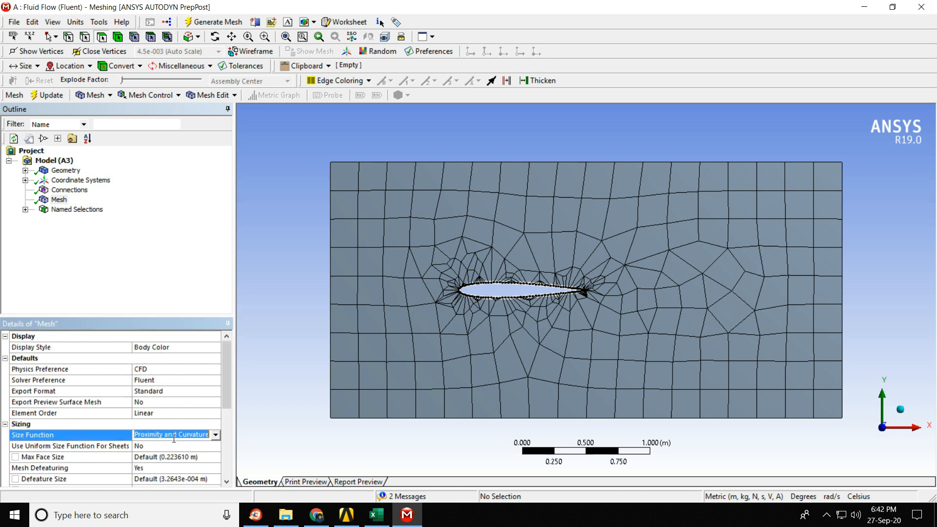
click(212, 434)
click(186, 464)
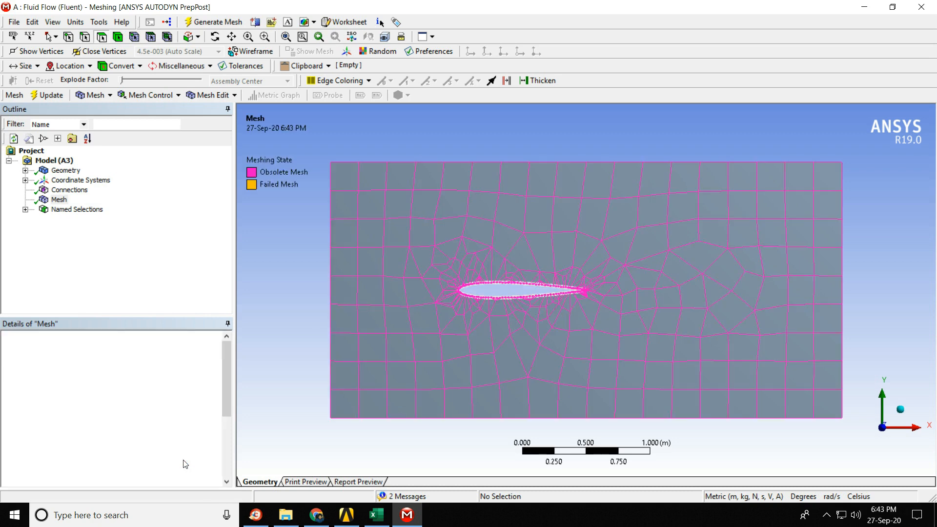
click(48, 95)
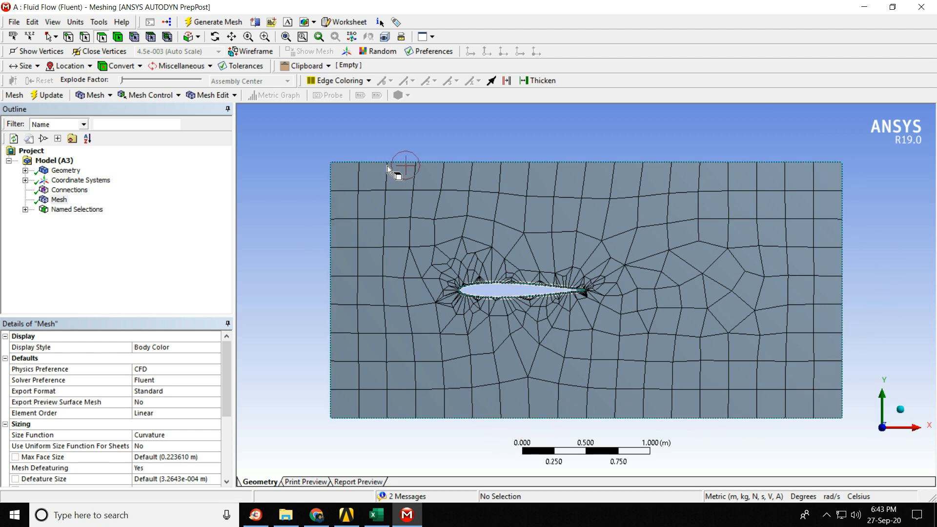
click(821, 268)
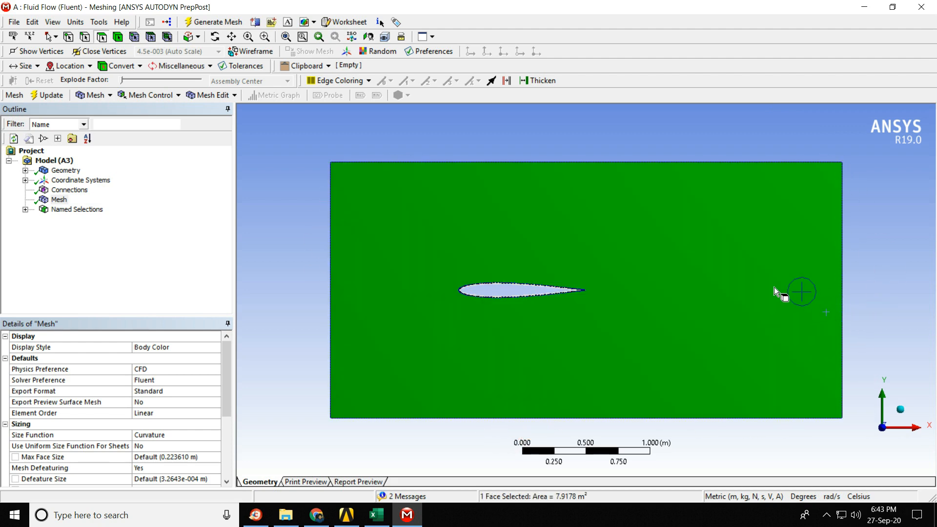
click(669, 142)
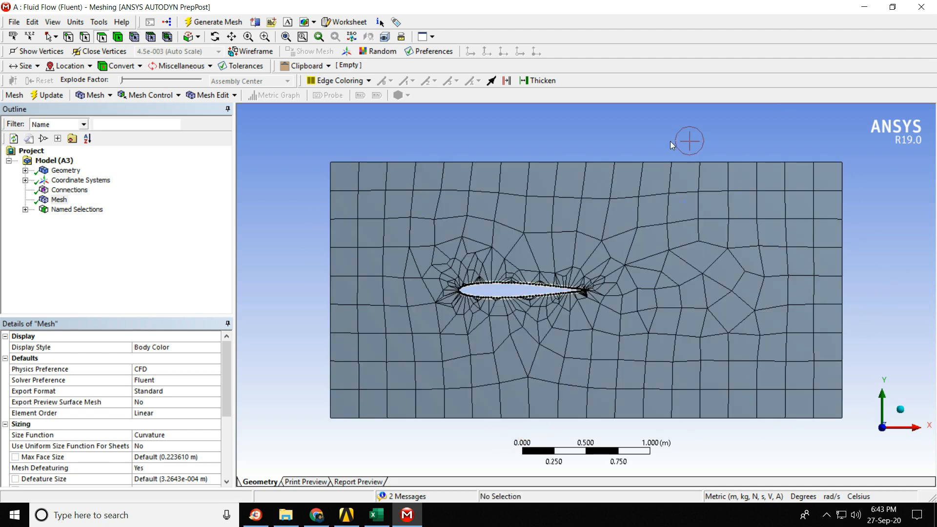
Try Uniform as the mesh size function and replace it with Proximity.
click(163, 435)
click(215, 435)
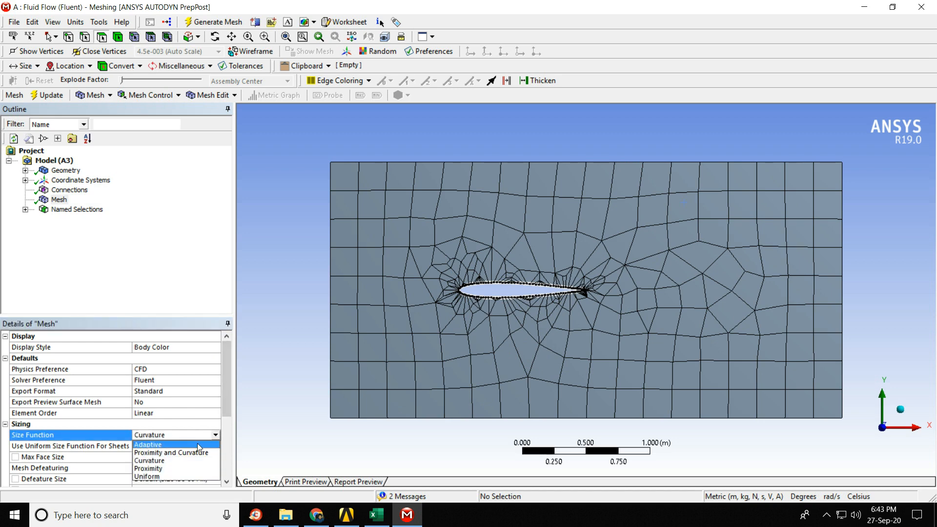
click(171, 476)
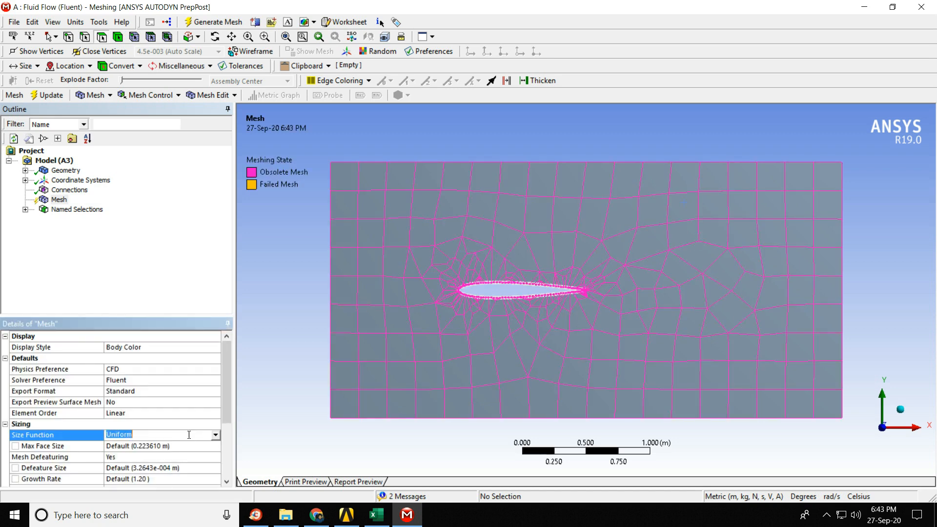
click(216, 434)
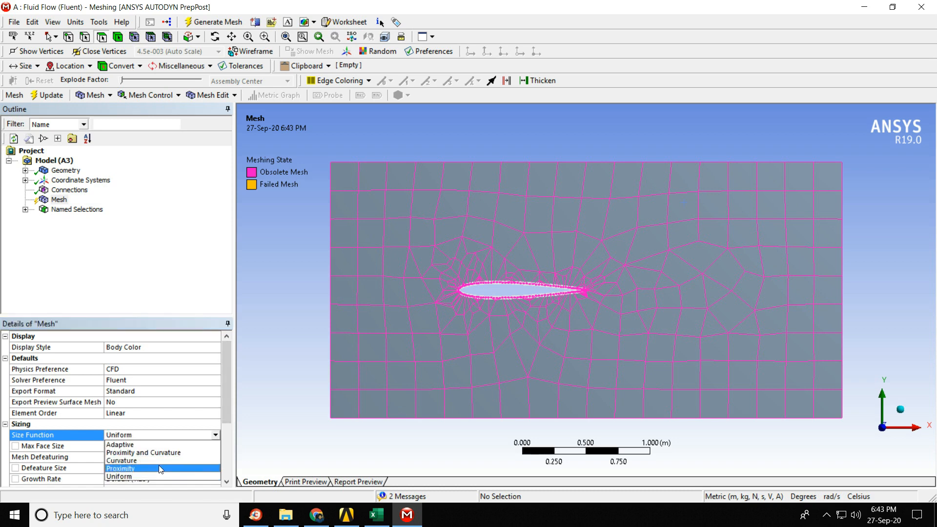
click(160, 468)
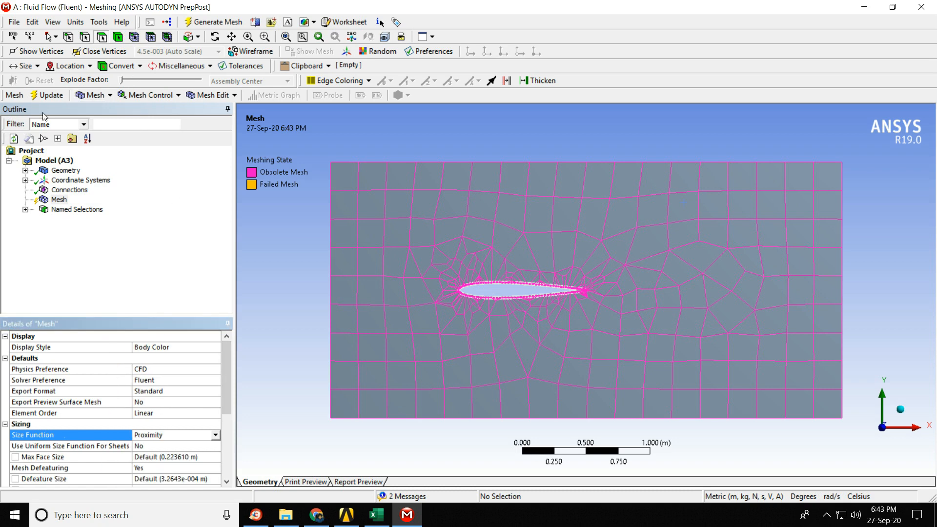
Update the mesh with the Proximity size function, and regenerate it with the size function set to Uniform.
click(46, 97)
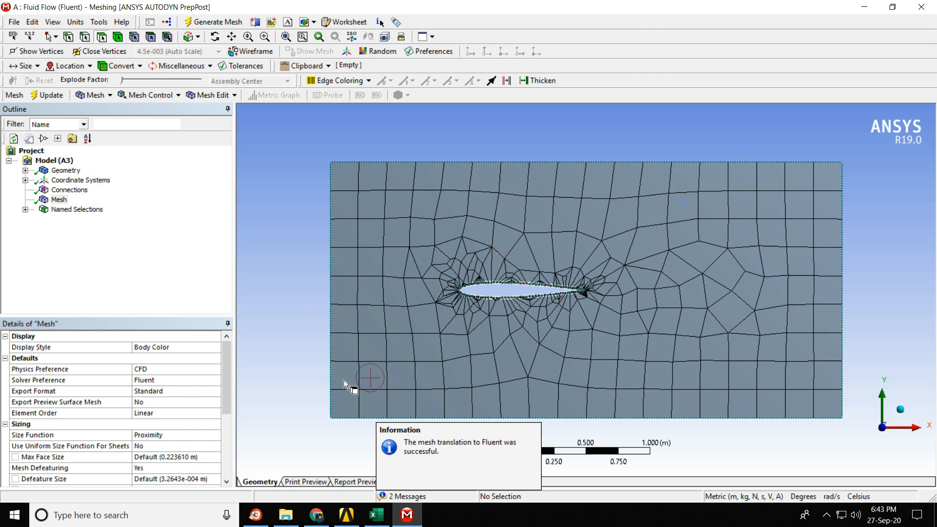
click(147, 435)
click(215, 435)
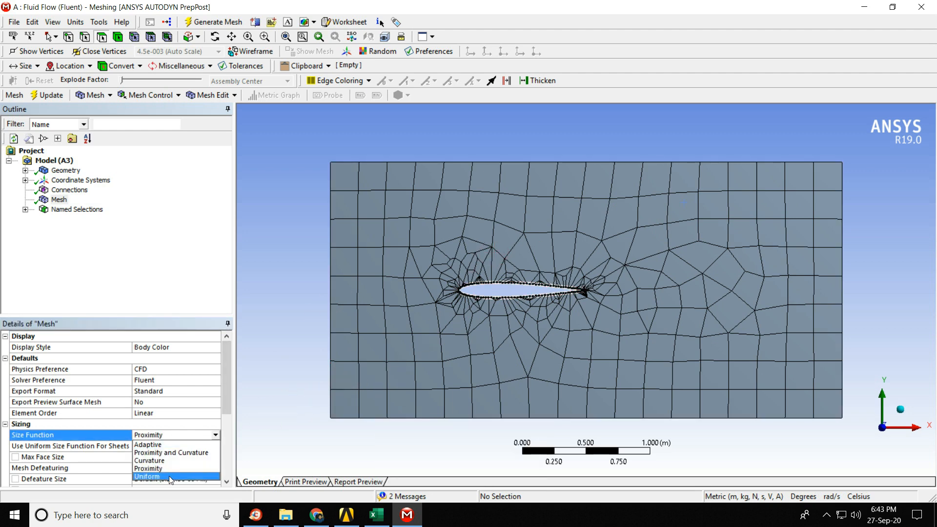
click(168, 477)
click(97, 96)
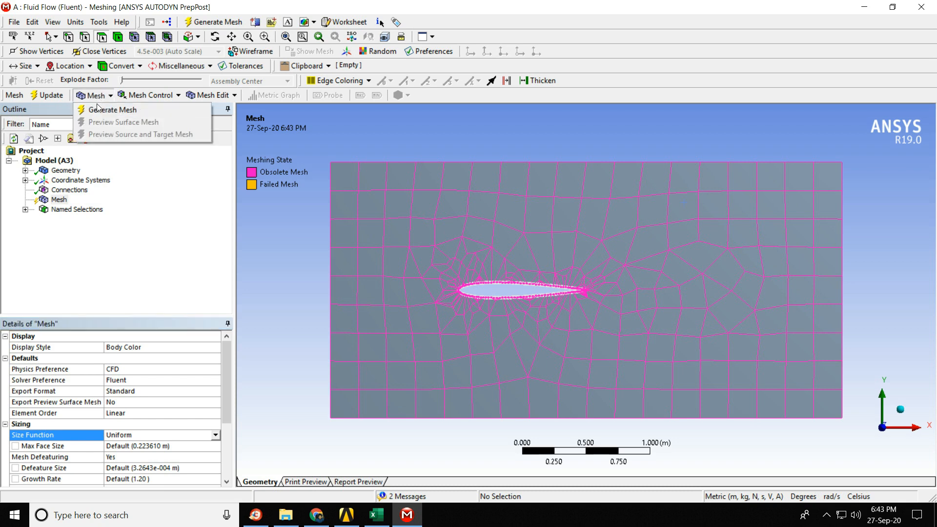
click(99, 110)
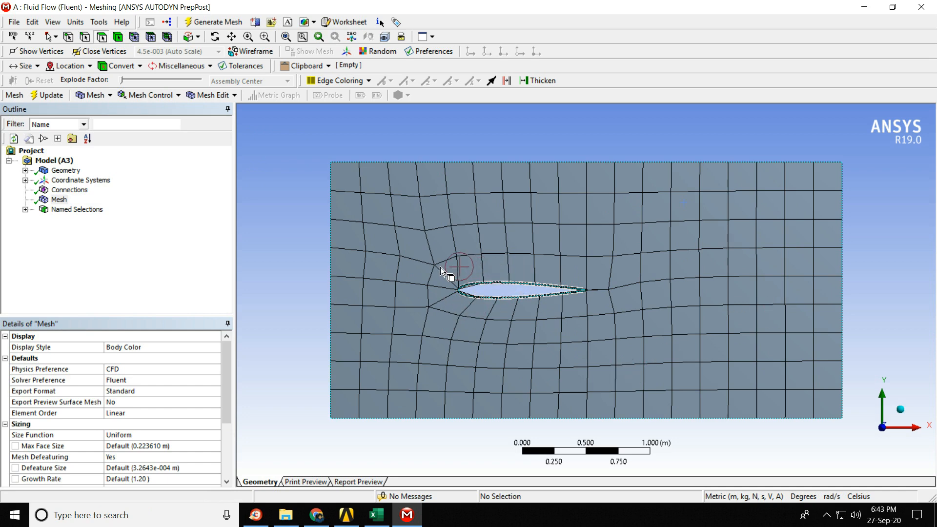
Inspect the Uniform mesh around the airfoil and its trailing edge, and review the mesh sizing parameters.
scroll(472, 285, up, 5)
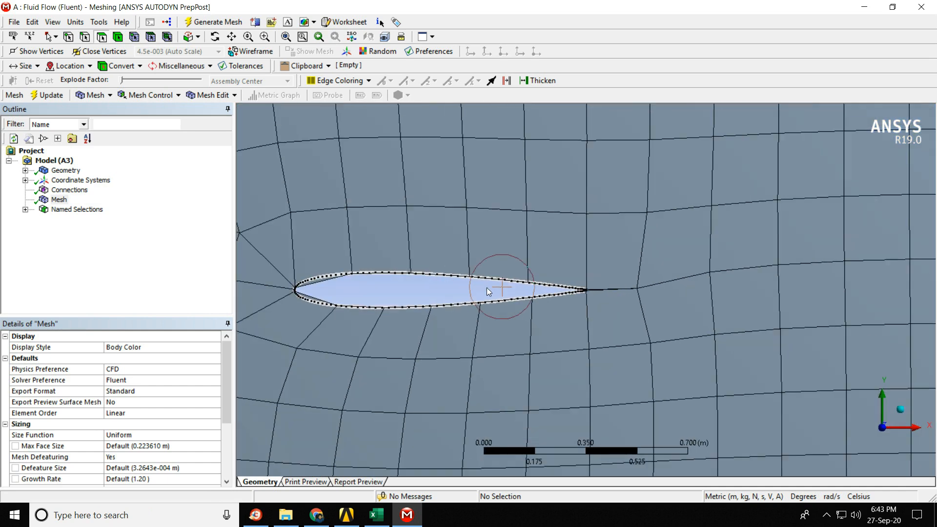
scroll(487, 288, down, 5)
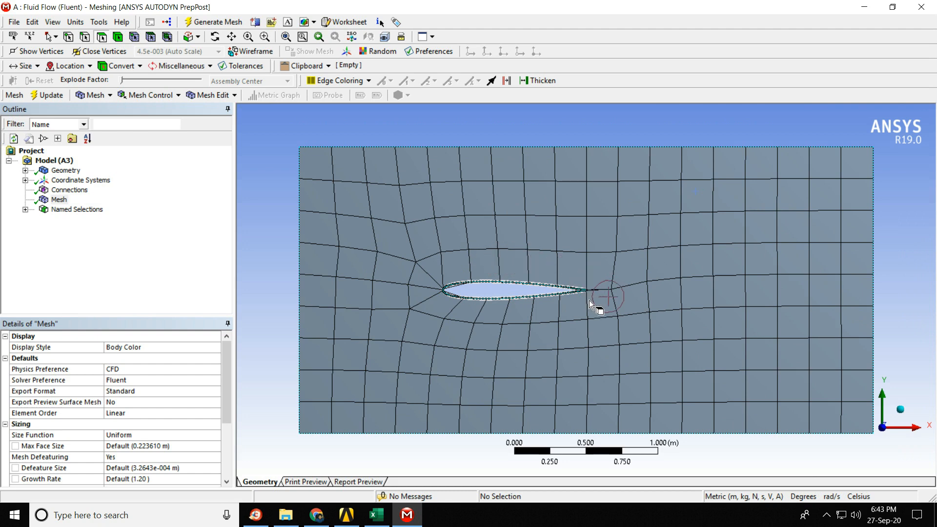
scroll(589, 300, up, 6)
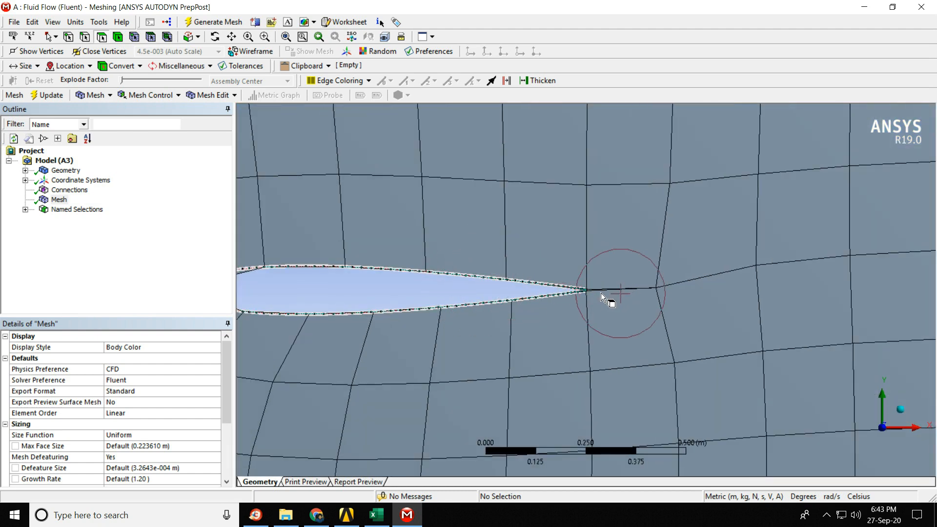
scroll(592, 299, down, 8)
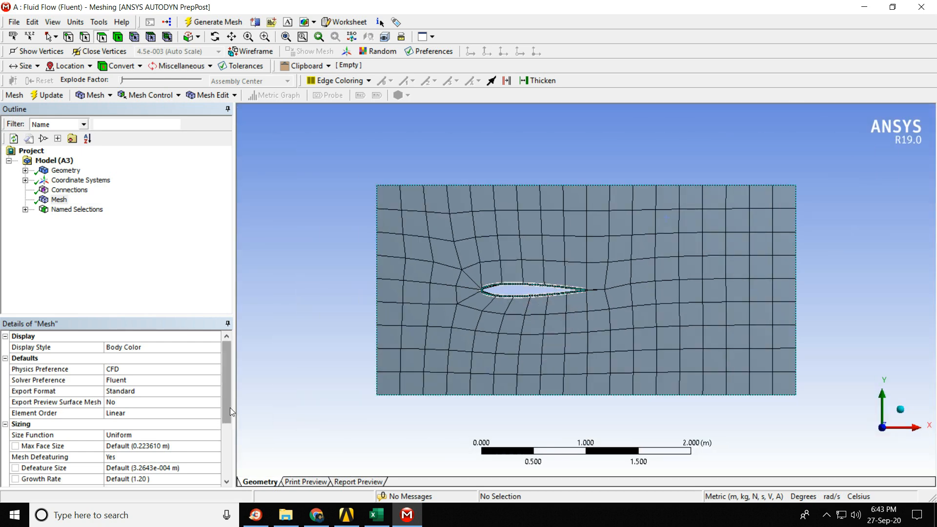
drag(230, 408, 218, 422)
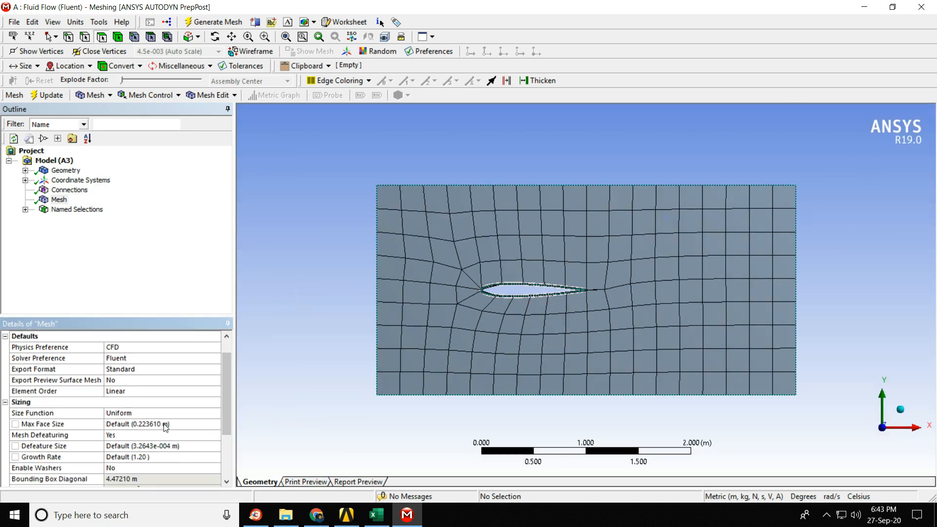
click(143, 404)
click(150, 424)
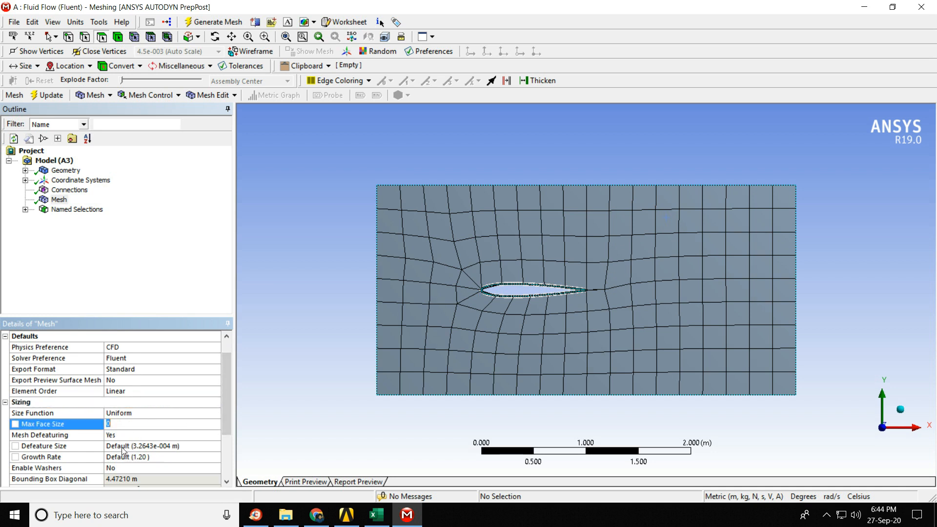
scroll(125, 452, down, 2)
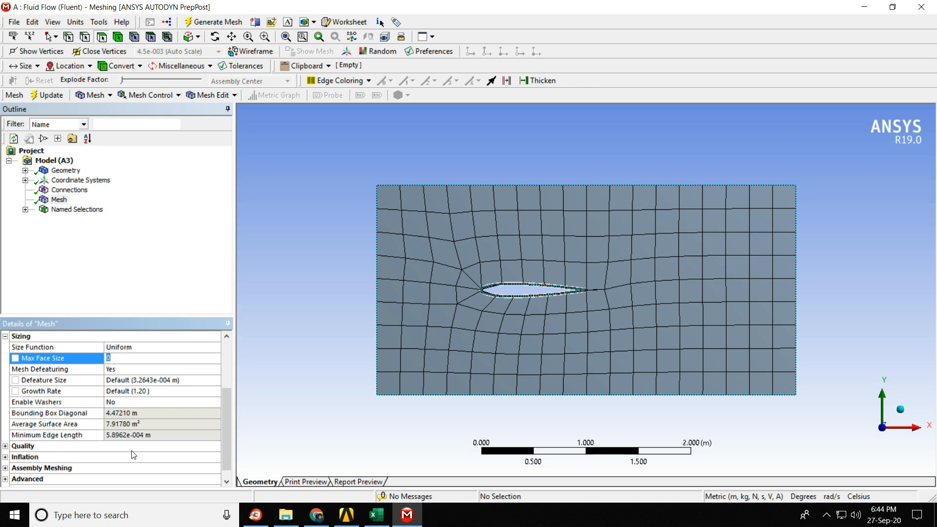
scroll(130, 441, up, 1)
click(185, 402)
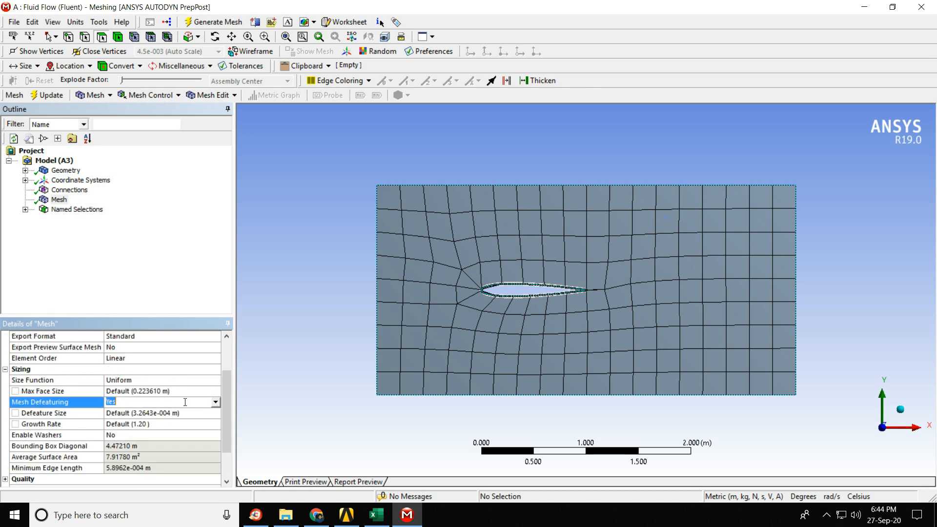
Set the size function to Adaptive with a Fine relevance center, and update the mesh to check the elements around the airfoil.
click(147, 380)
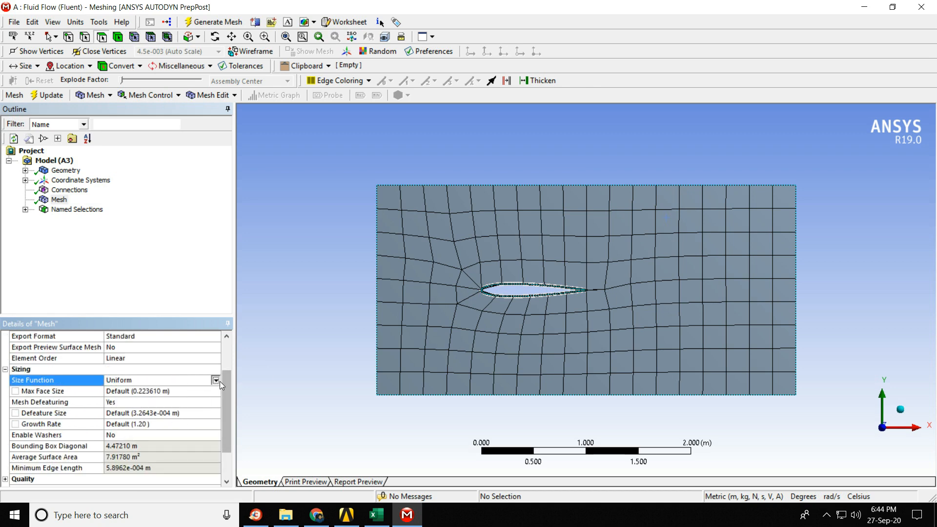
click(215, 379)
click(181, 389)
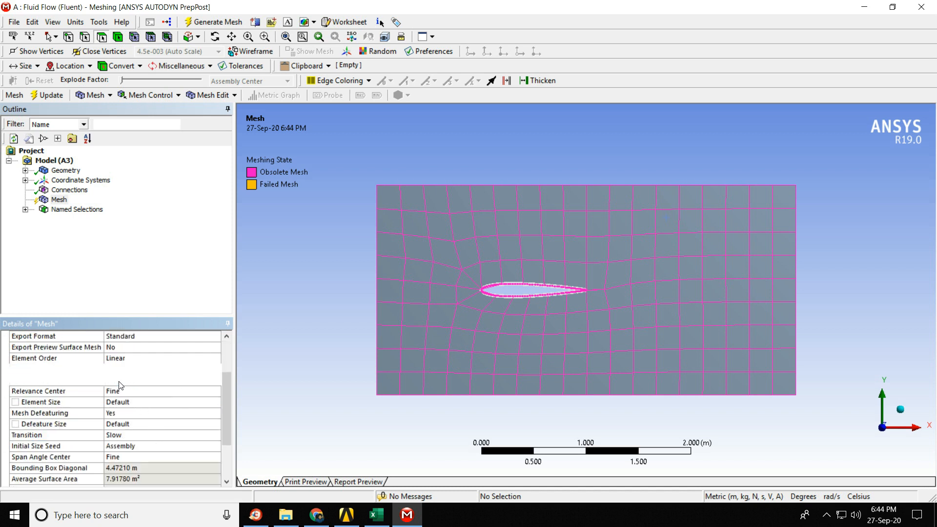
click(129, 391)
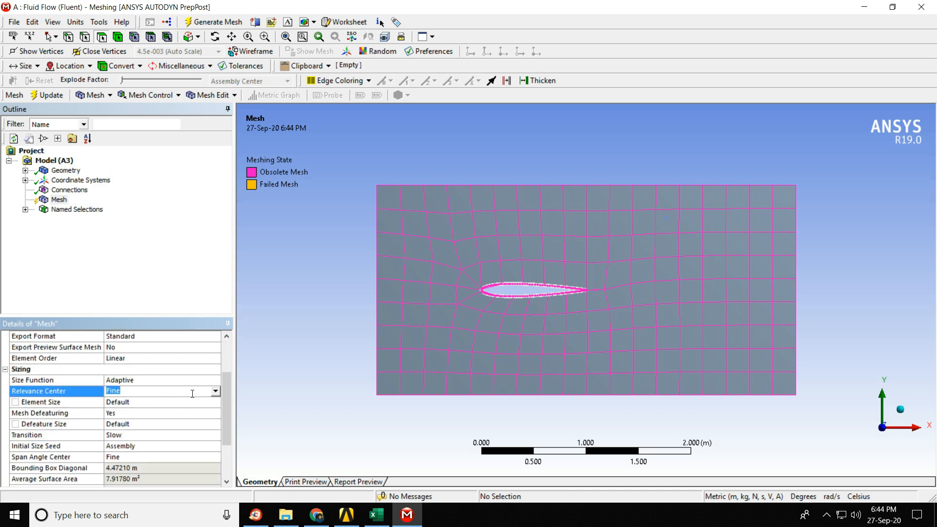
click(215, 391)
click(146, 414)
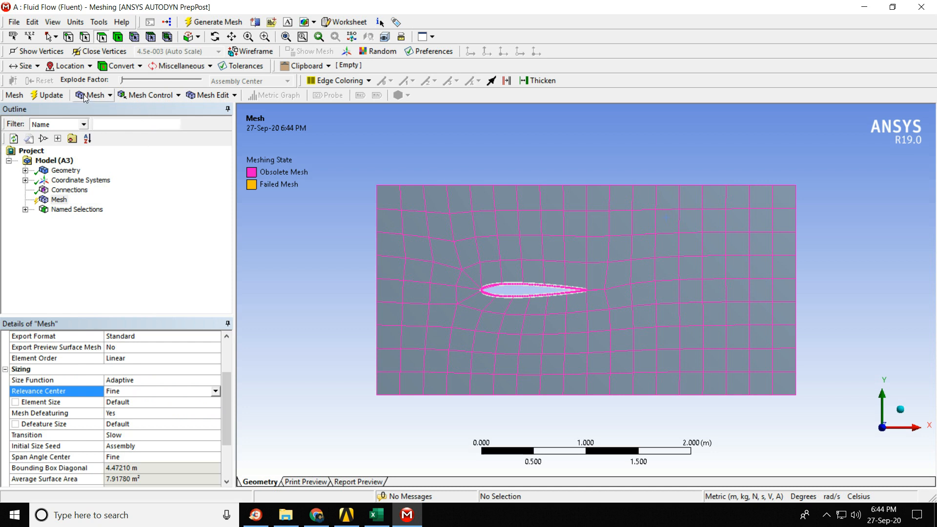
click(46, 99)
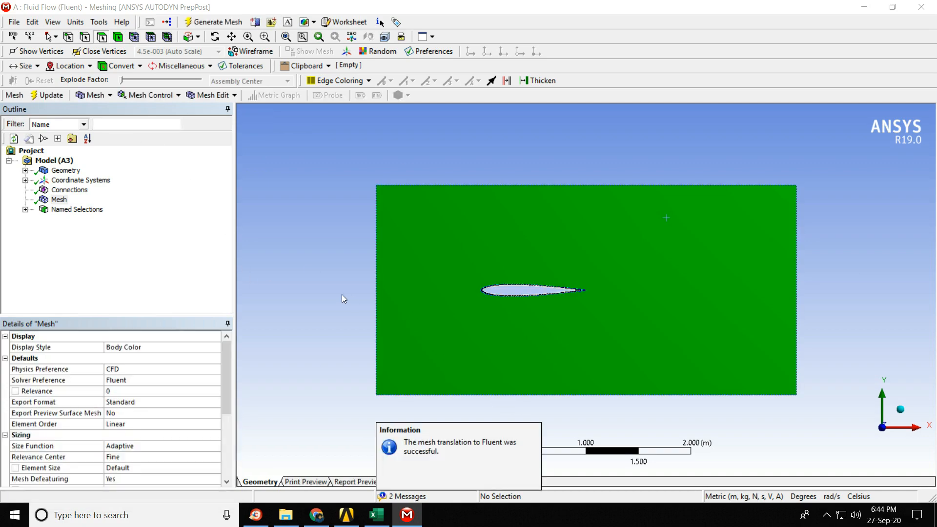
scroll(577, 352, up, 3)
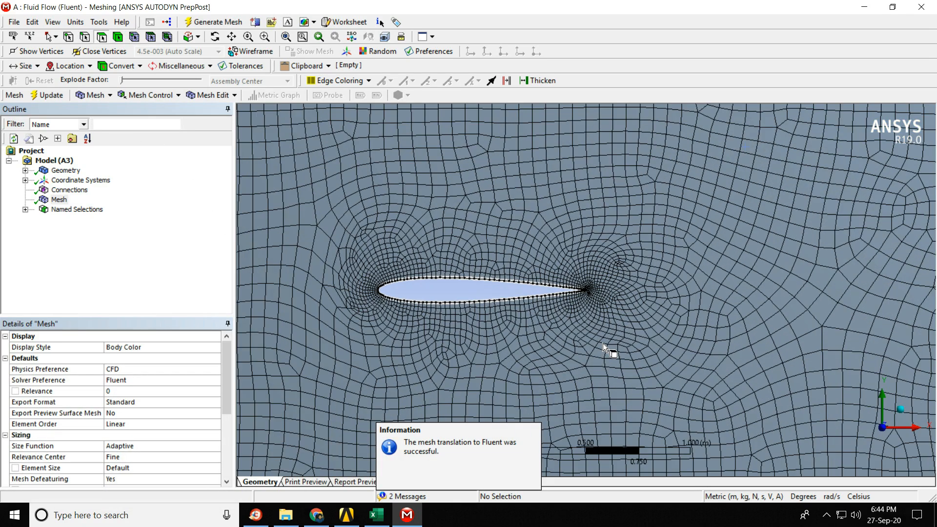
scroll(586, 344, down, 3)
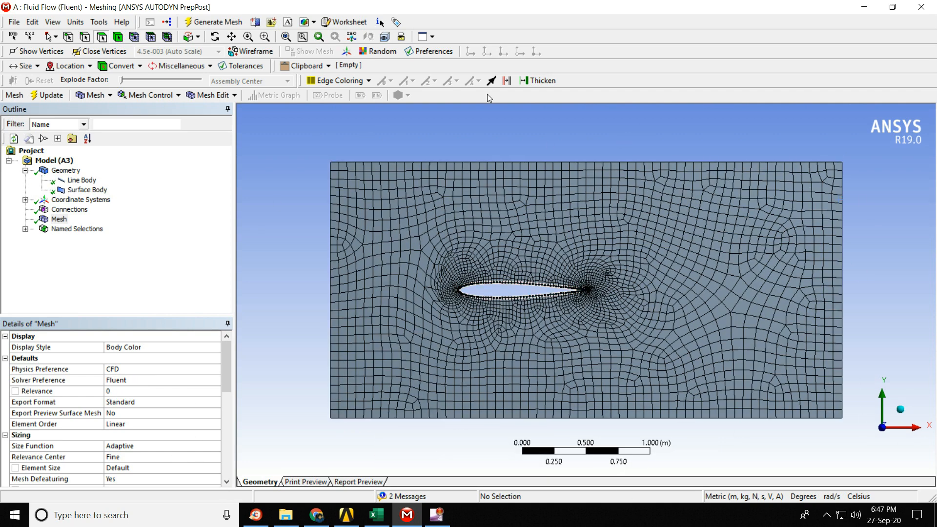
Insert a mesh Refinement scoped to the flow domain face around the airfoil, and generate and display the refined mesh.
click(56, 220)
right_click(55, 221)
mouse_move(107, 230)
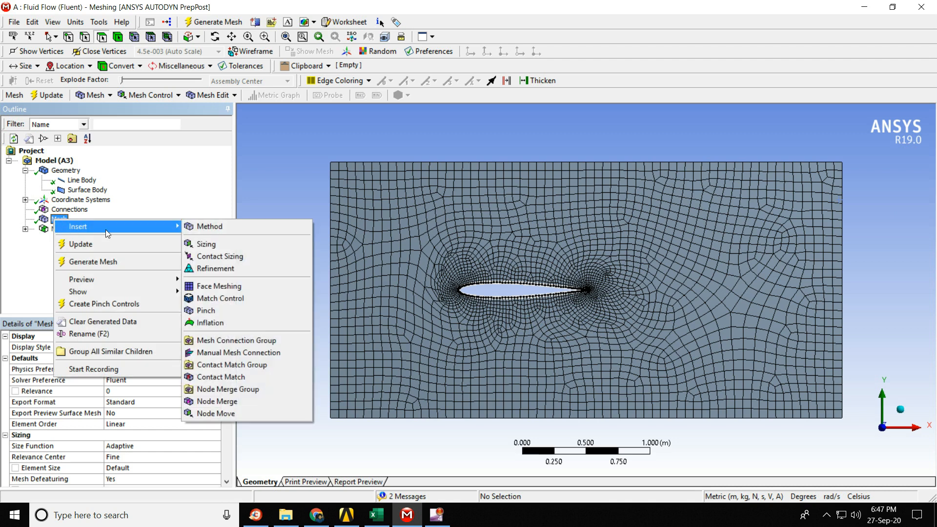
click(235, 268)
click(447, 198)
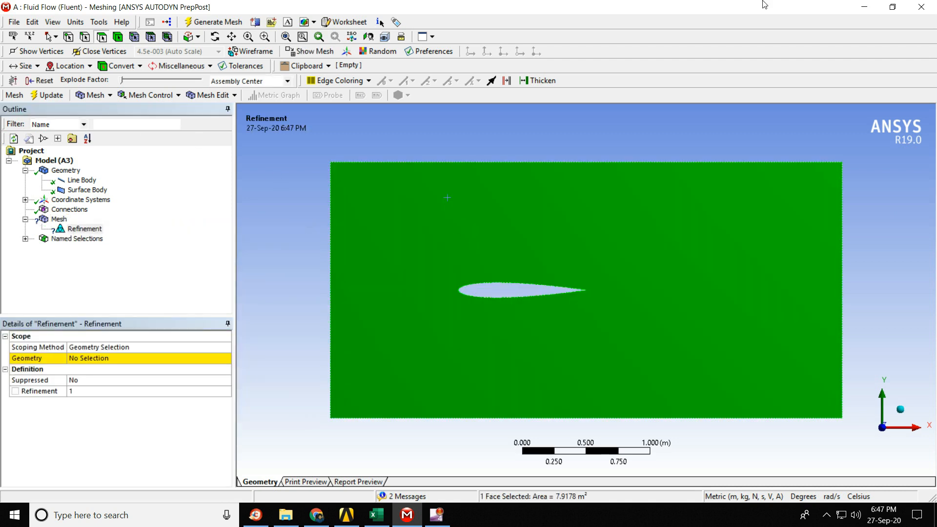
click(86, 359)
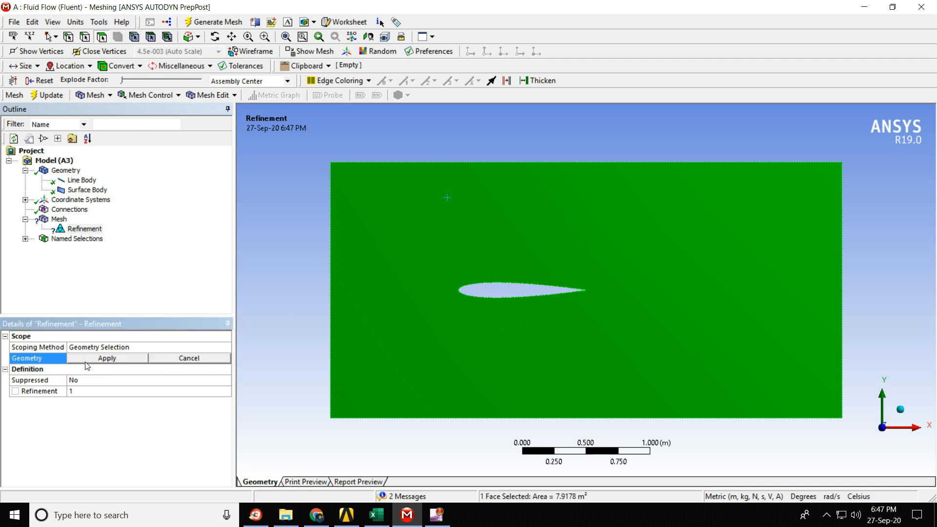
click(90, 358)
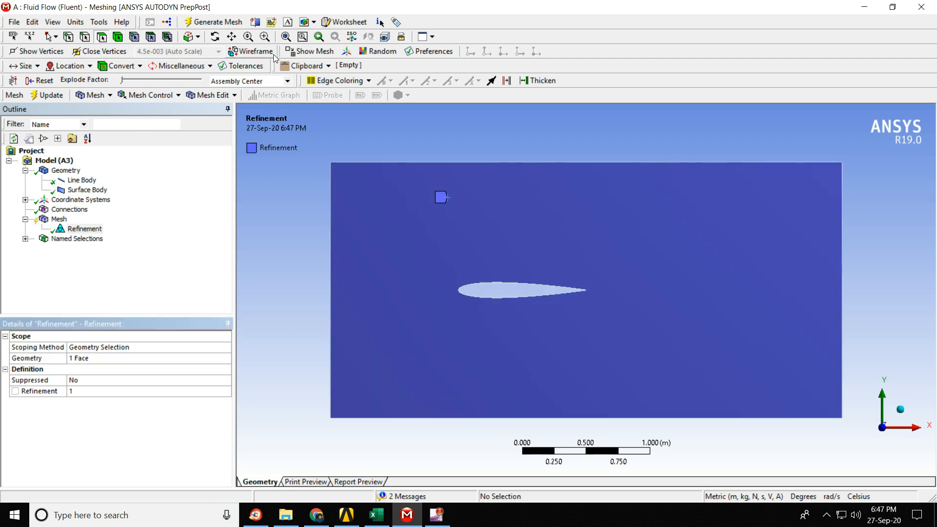
click(232, 27)
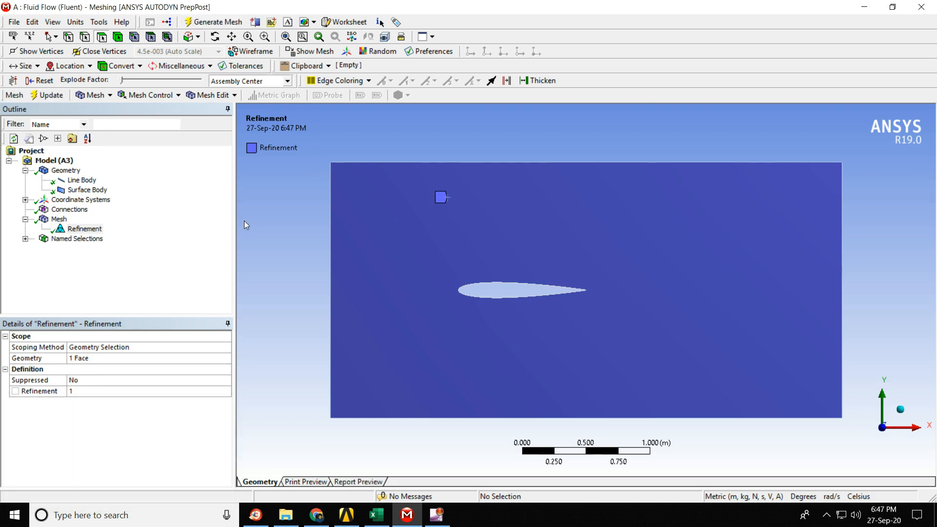
click(59, 219)
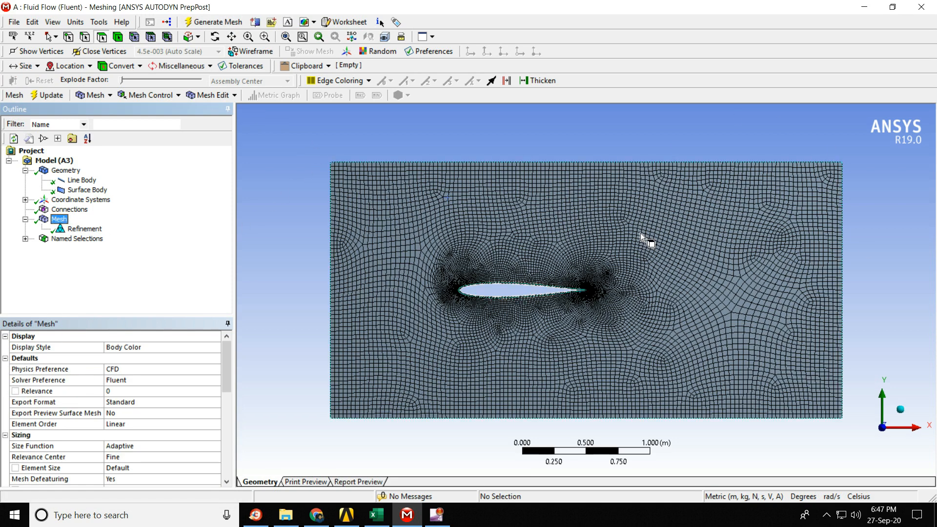
Examine the refined mesh at the airfoil's trailing edge and across the whole flow domain.
scroll(561, 278, up, 6)
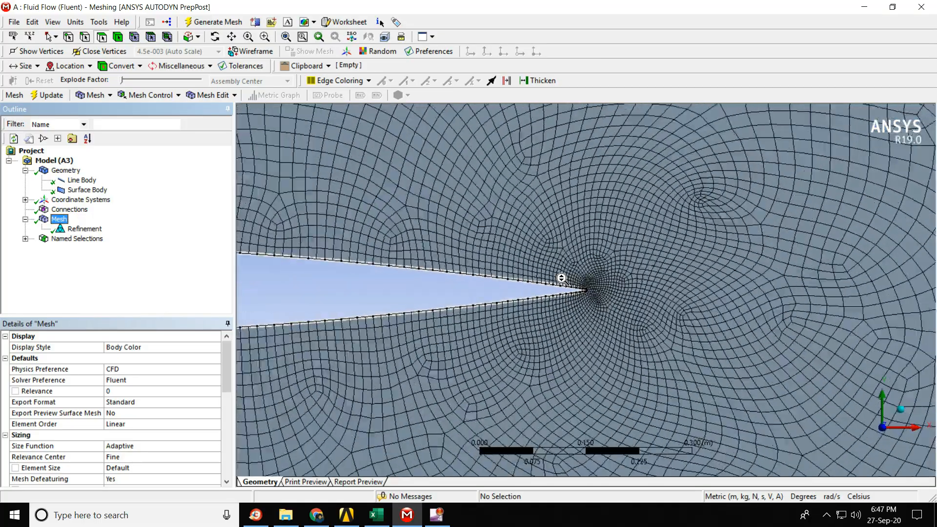
scroll(574, 271, down, 6)
scroll(508, 292, down, 2)
scroll(545, 273, up, 2)
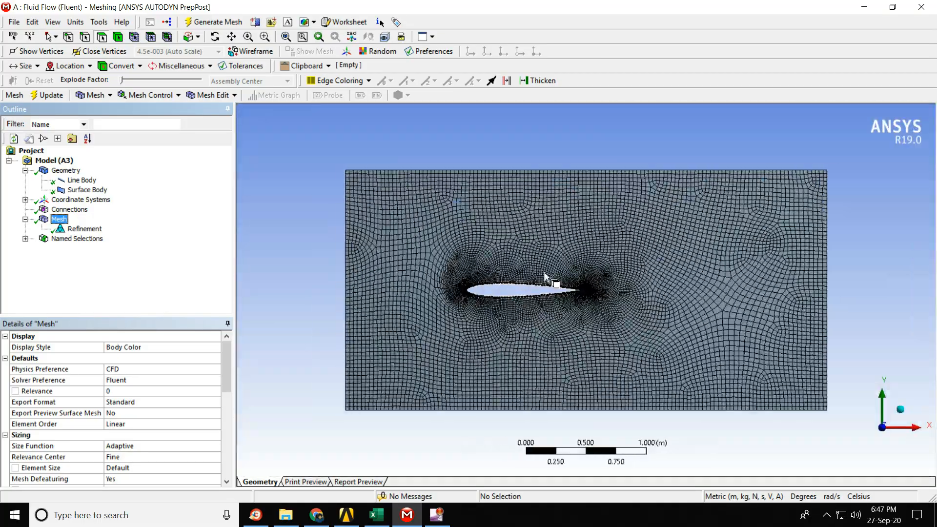
scroll(518, 222, up, 3)
scroll(805, 289, down, 3)
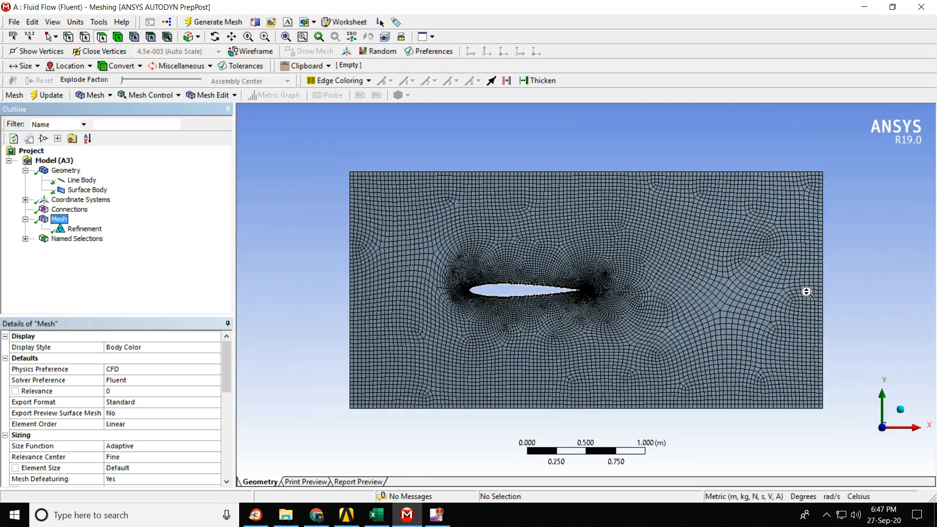
scroll(645, 348, up, 1)
scroll(608, 326, down, 1)
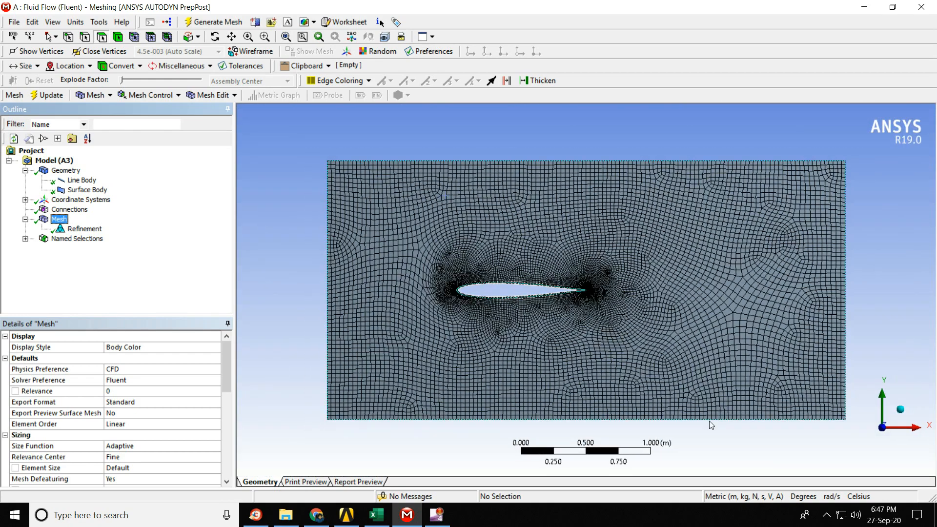